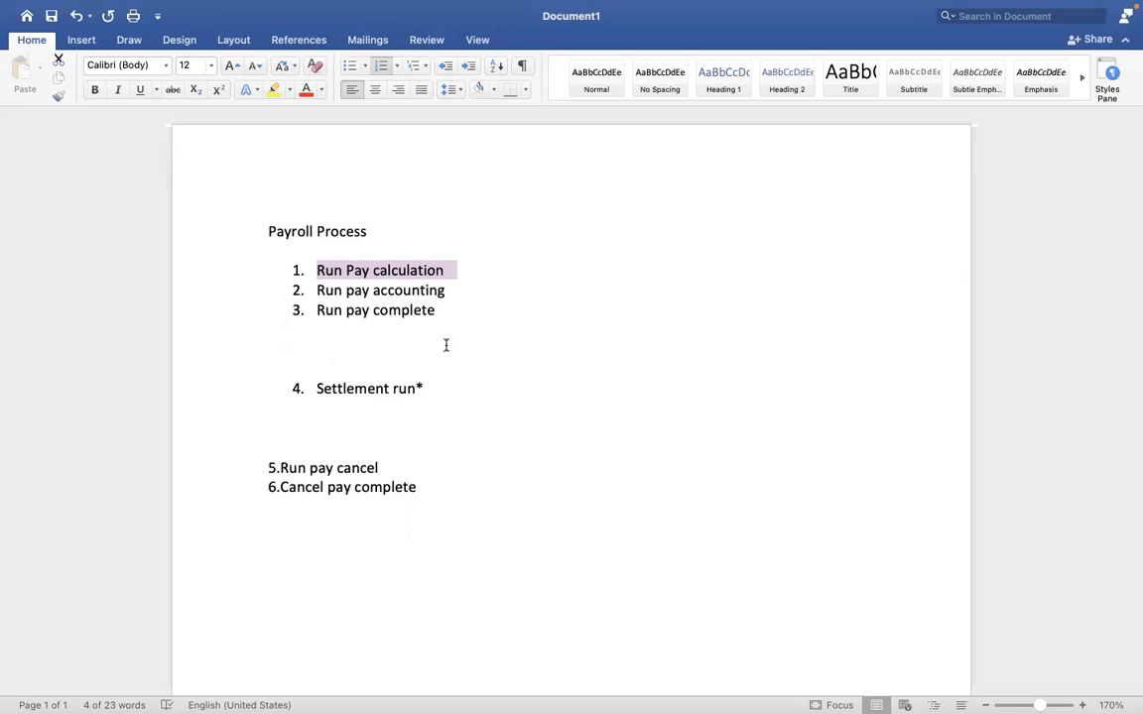
{"action": "left_click", "coordinate": [463, 344]}
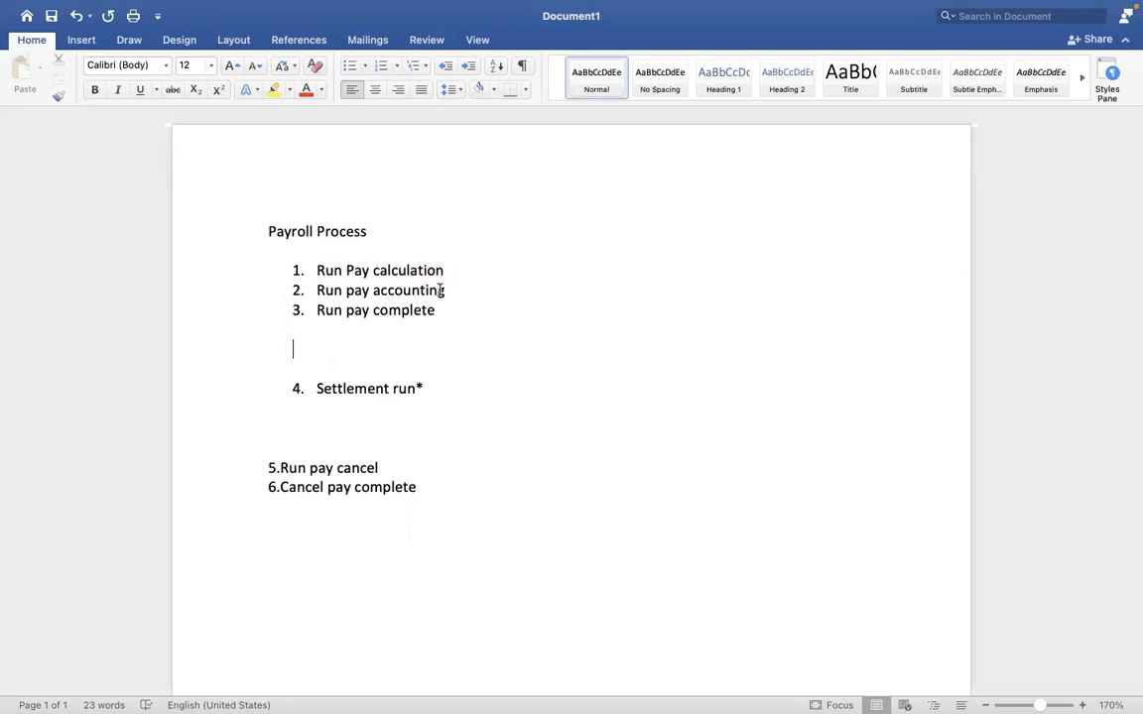
{"action": "left_click_drag", "start_coordinate": [448, 288], "coordinate": [318, 292]}
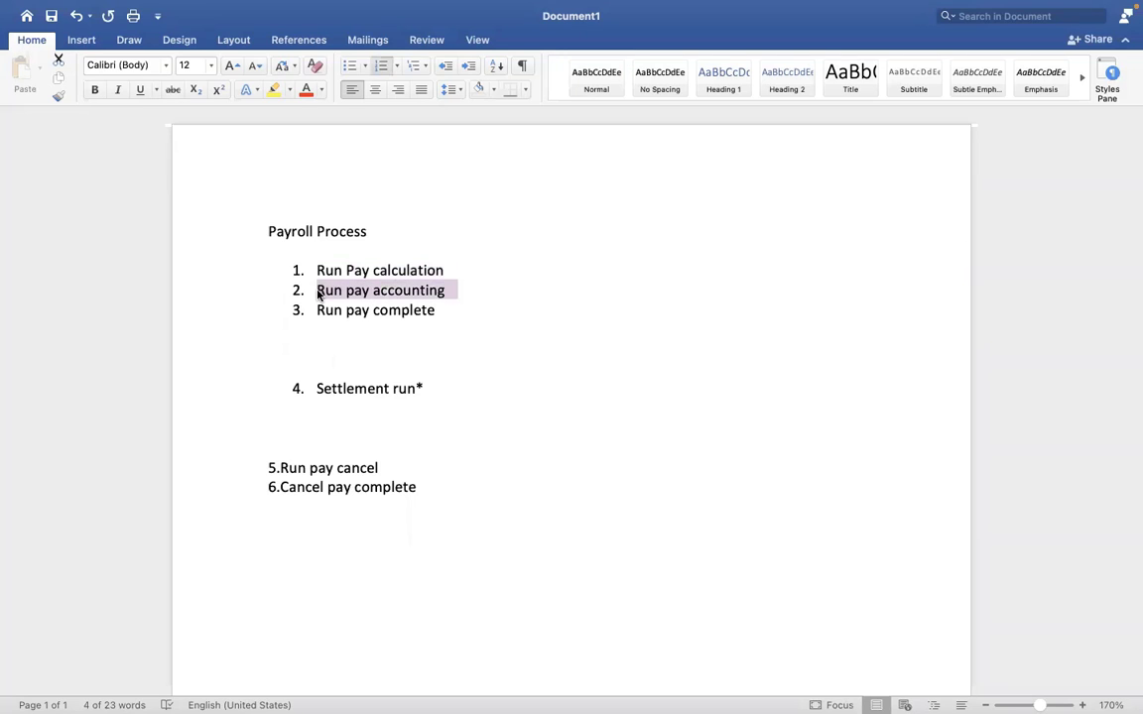
{"action": "key", "text": "ctrl+Right"}
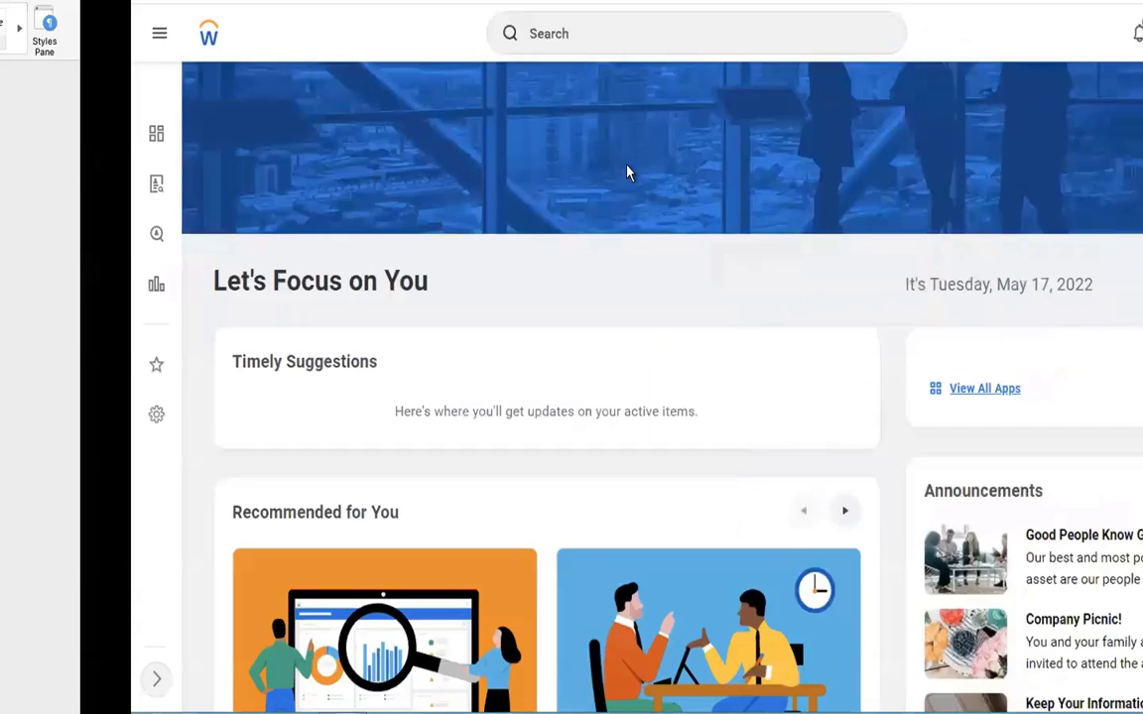
{"action": "key", "text": "ctrl+Left"}
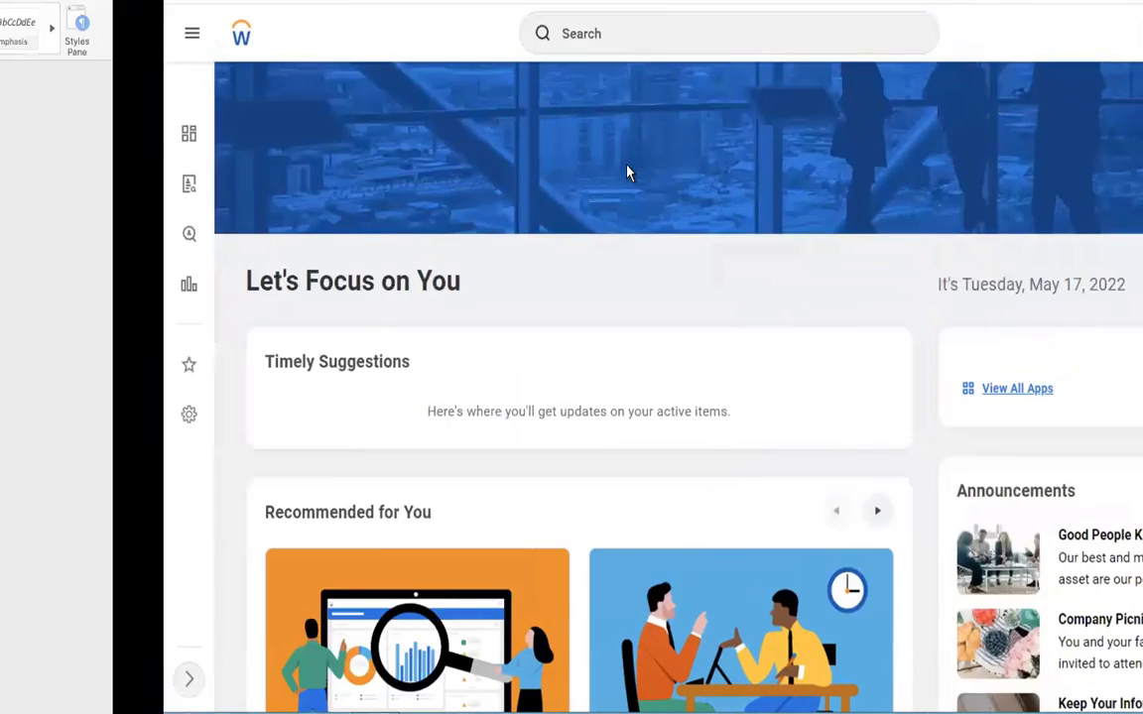
Step: Switch to Workday, search for "run pay calcu" and open the Run Pay Calculation task
{"action": "key", "text": "ctrl+Right"}
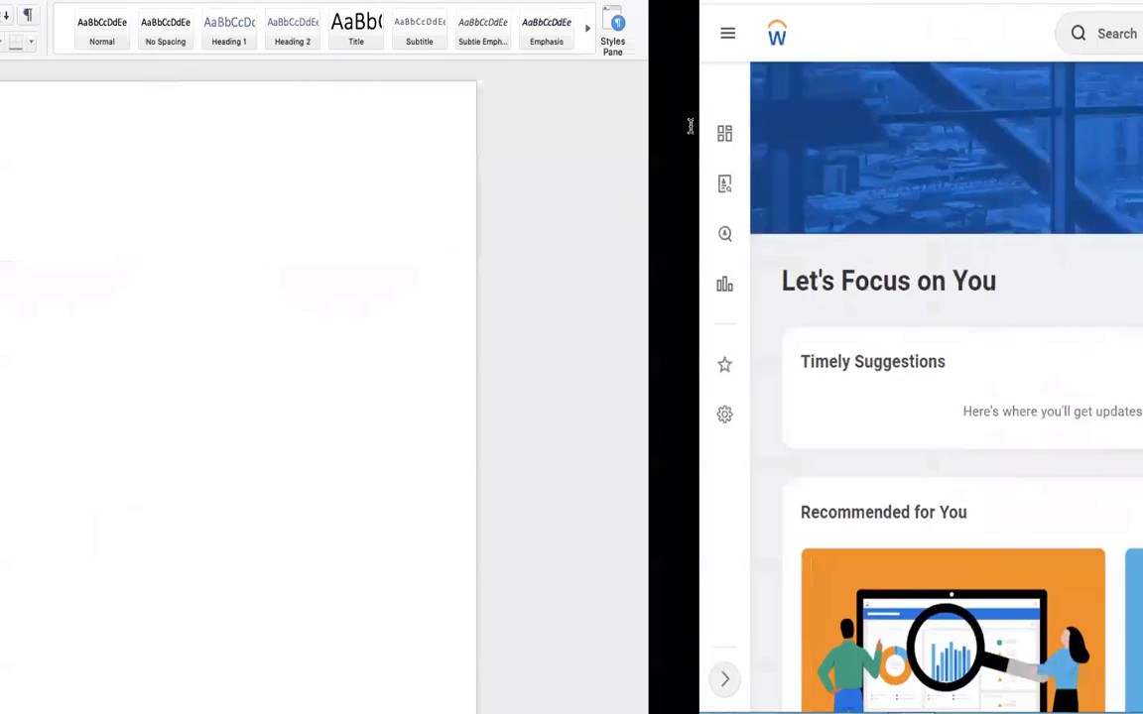
{"action": "left_click", "coordinate": [485, 40]}
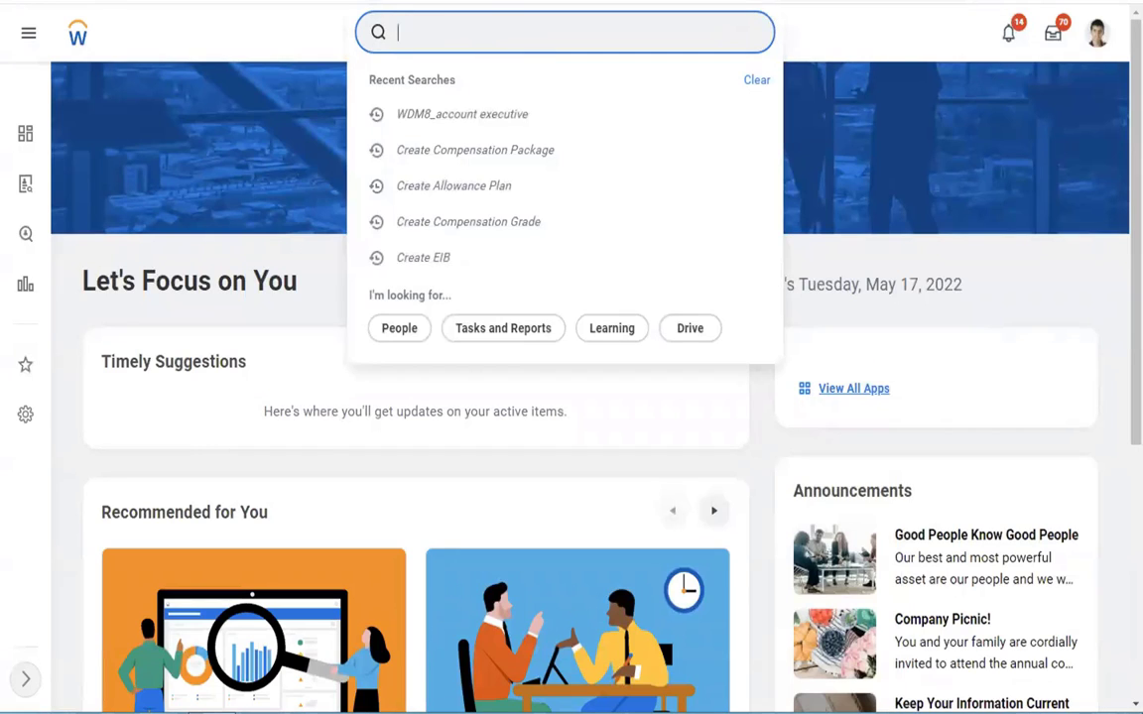
{"action": "type", "text": "run pay calcu"}
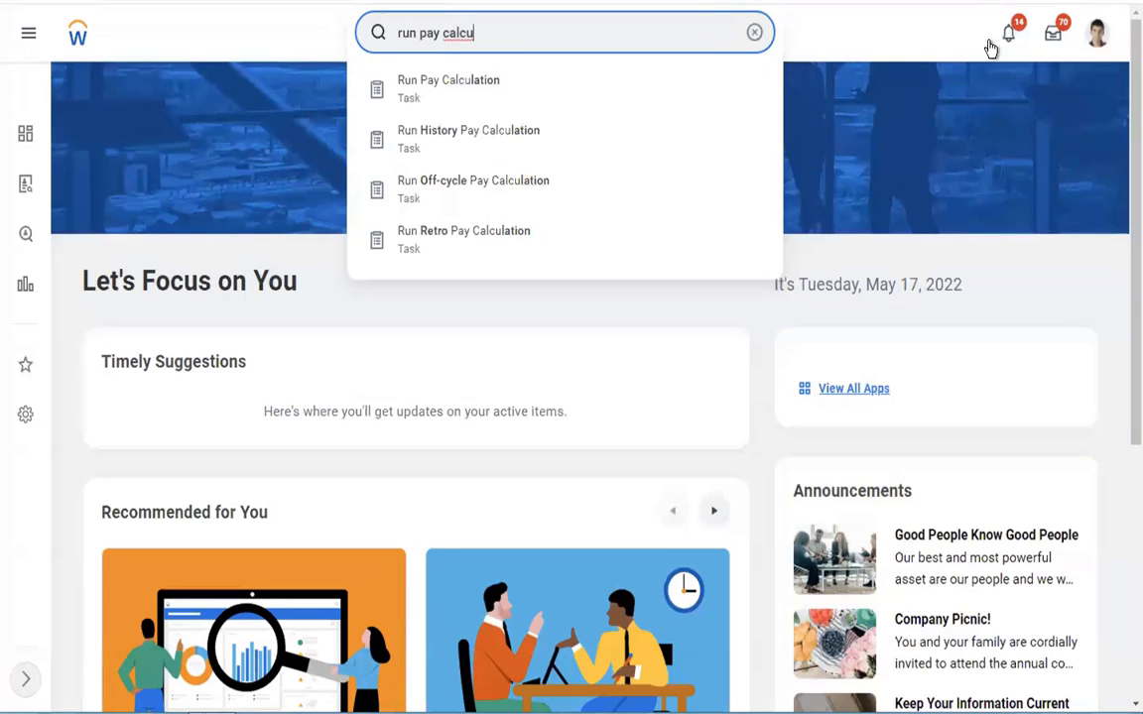
{"action": "left_click", "coordinate": [442, 100]}
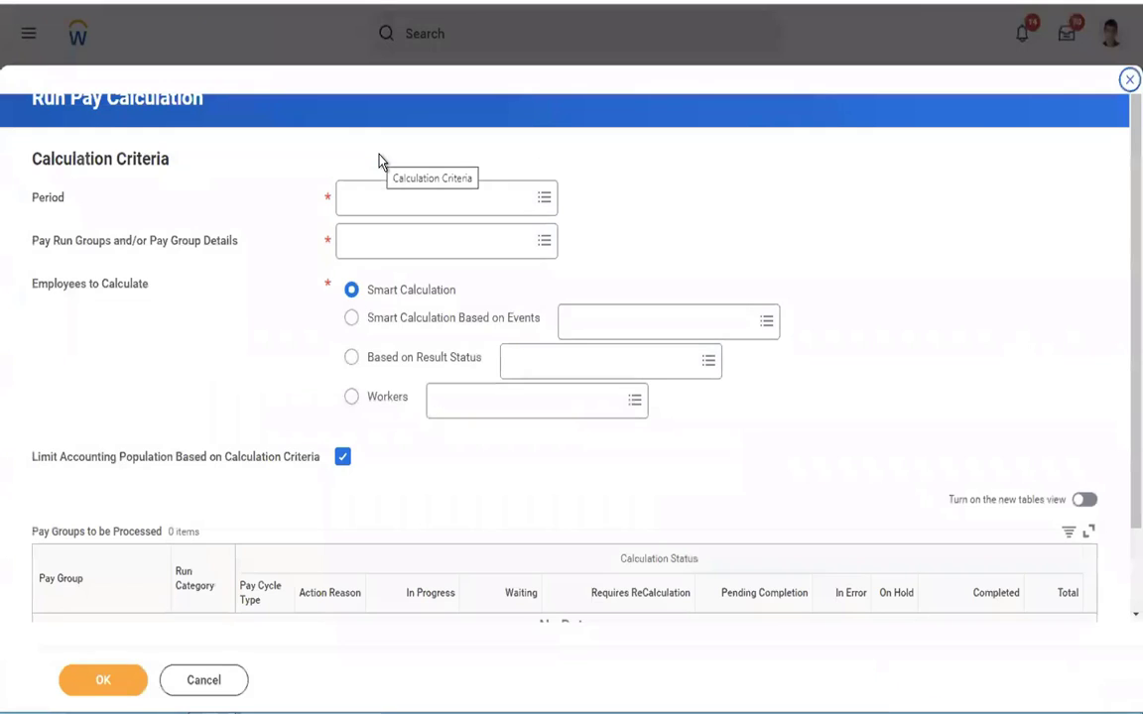
Step: Set the period to 01/01/2019 - 01/15/2019 (Semi-monthly) and the pay group detail to USA Semi-monthly Professional Corporate: Regular (Semi-monthly)
{"action": "left_click", "coordinate": [407, 215]}
{"action": "left_click", "coordinate": [449, 238]}
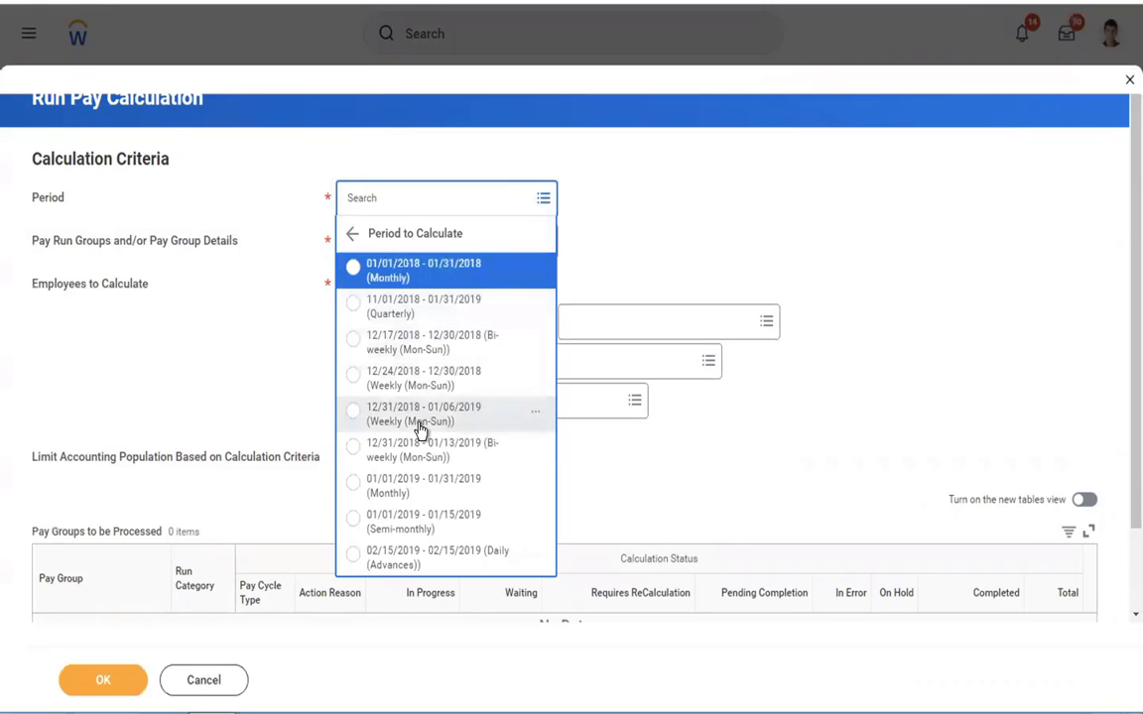
{"action": "left_click", "coordinate": [407, 529]}
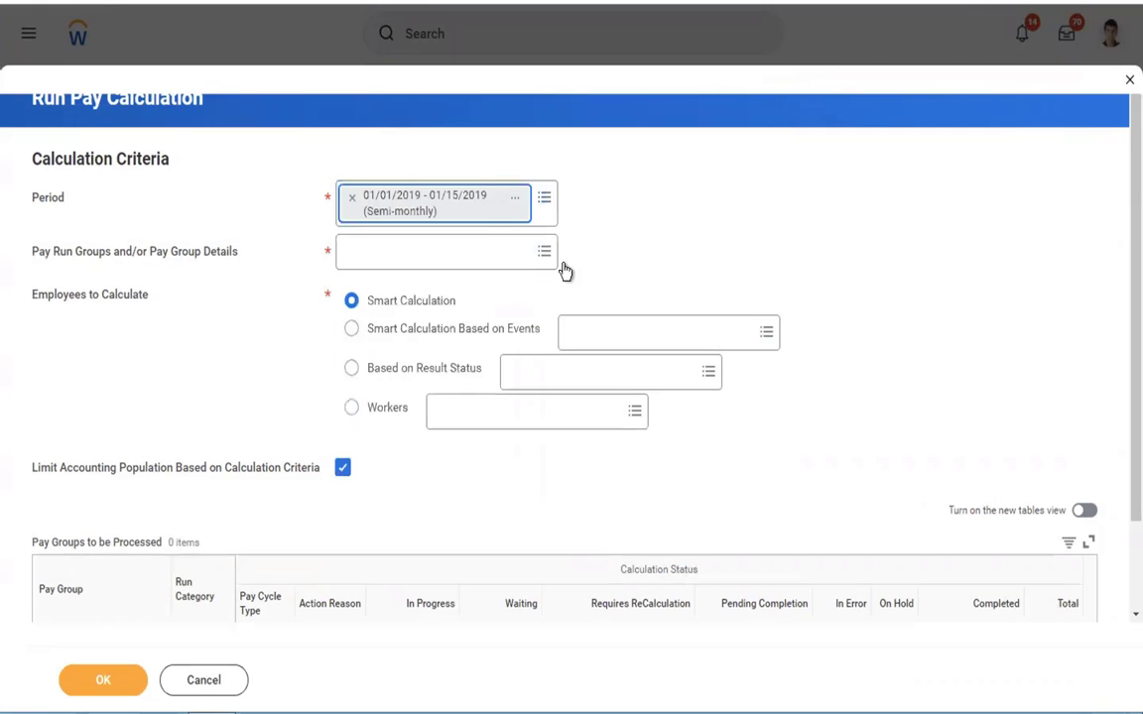
{"action": "left_click", "coordinate": [437, 247]}
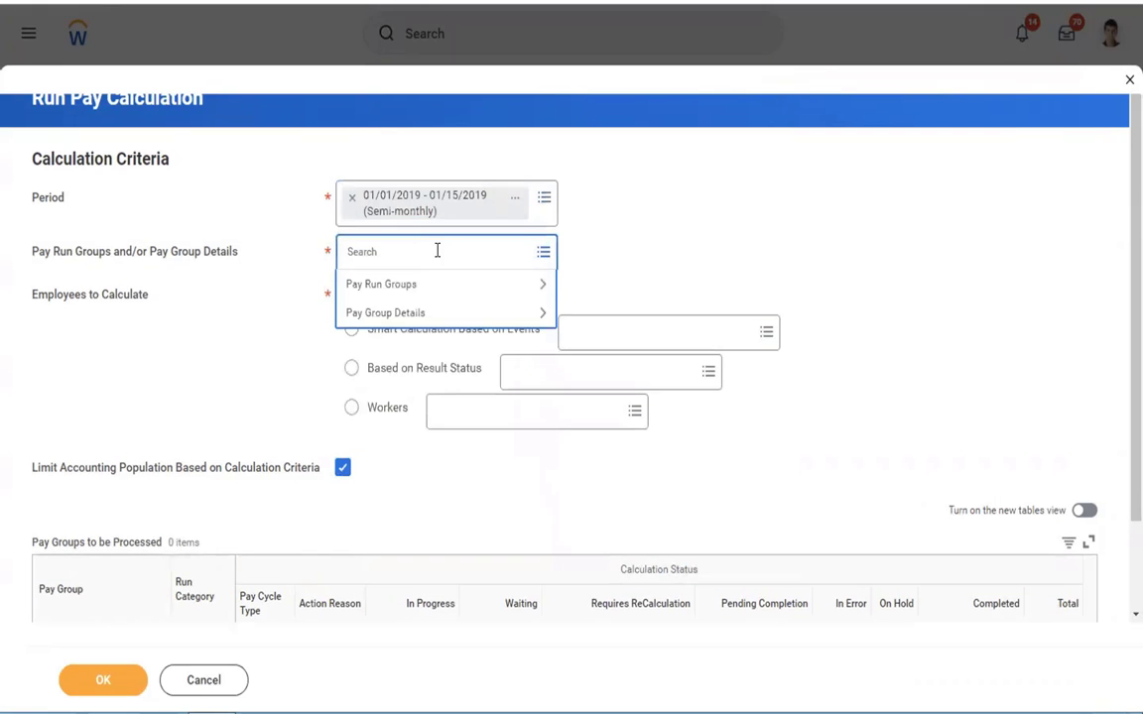
{"action": "left_click", "coordinate": [377, 314]}
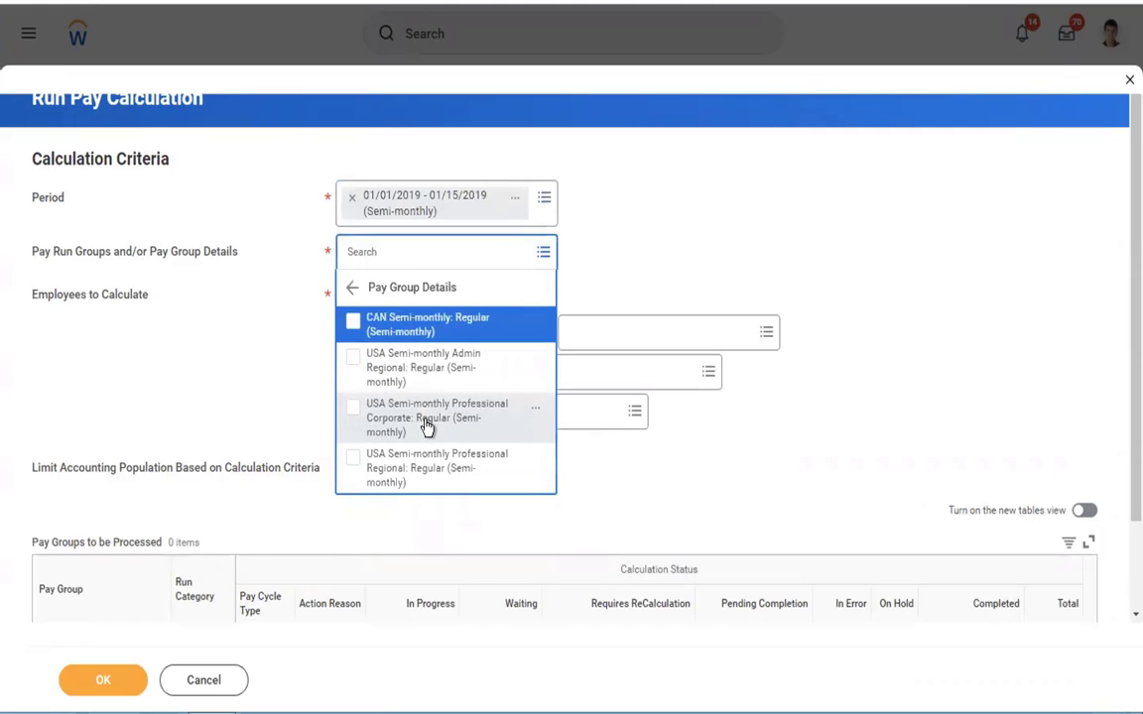
{"action": "left_click", "coordinate": [426, 425]}
{"action": "left_click", "coordinate": [255, 313]}
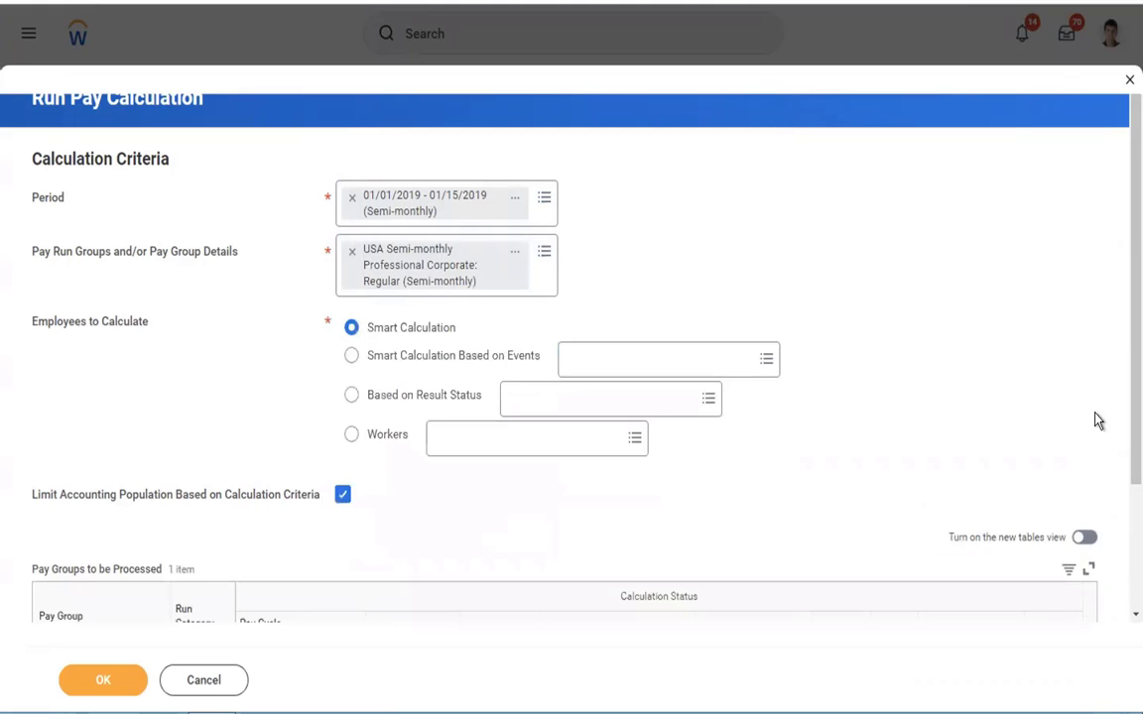
Step: Submit the pay calculation with Smart Calculation and refresh its background process until it finishes
{"action": "scroll", "coordinate": [1098, 421], "scroll_direction": "down", "scroll_amount": 3}
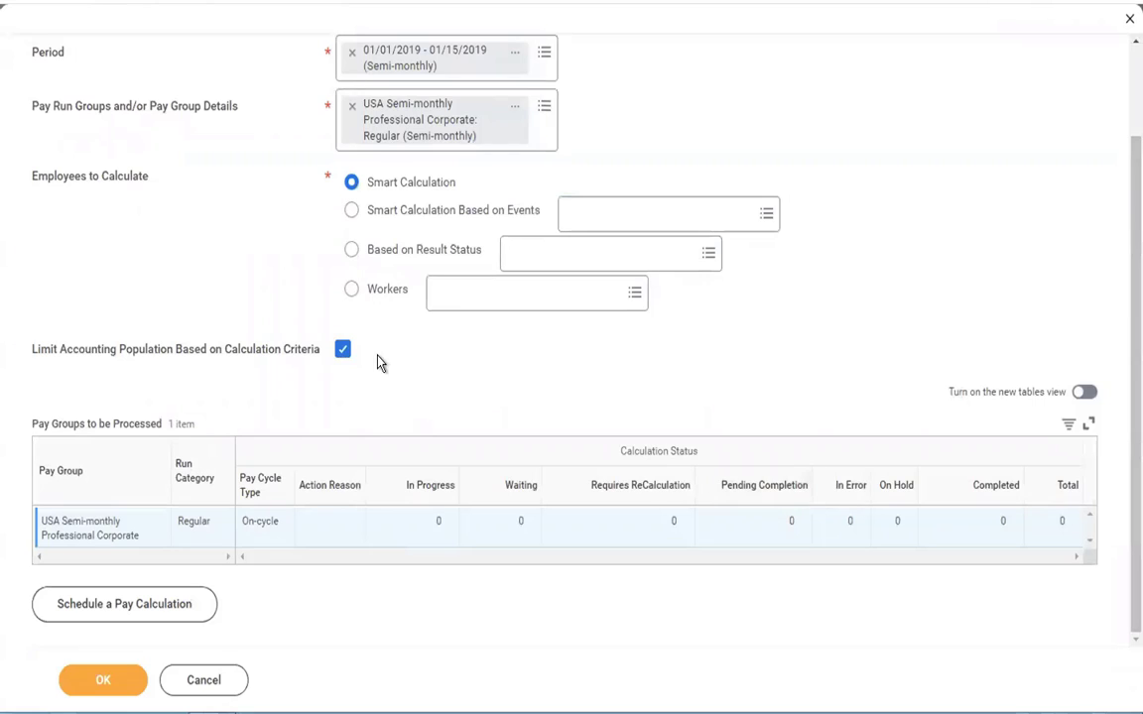
{"action": "left_click", "coordinate": [104, 685]}
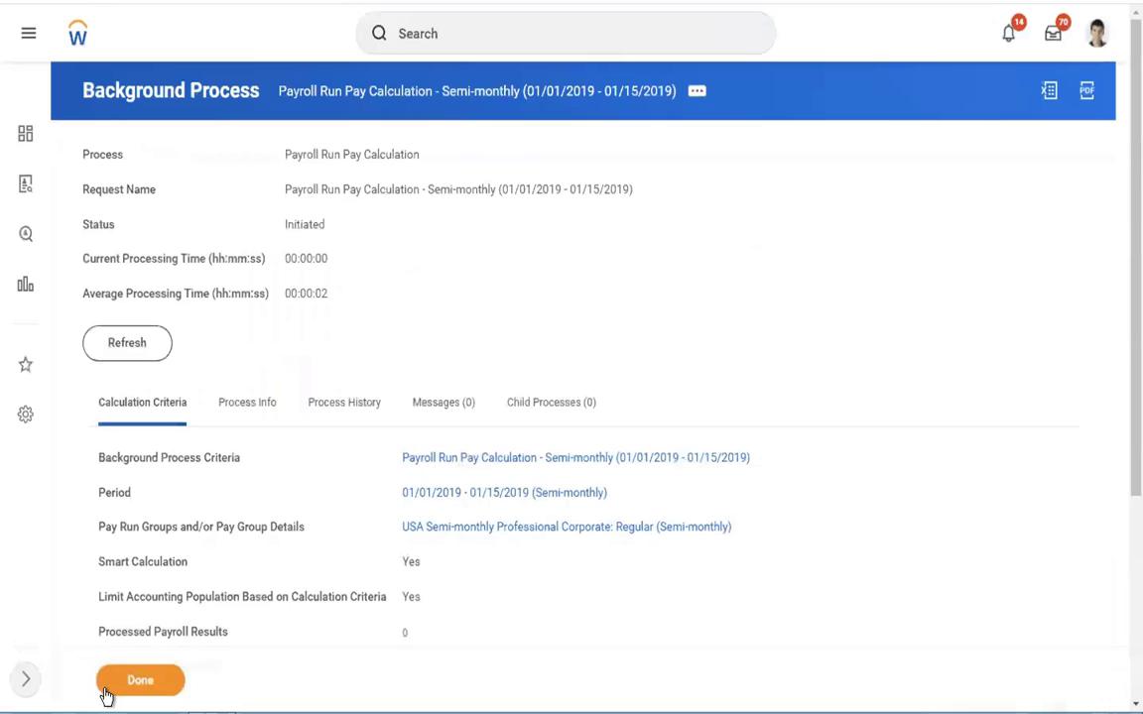
{"action": "left_click", "coordinate": [135, 343]}
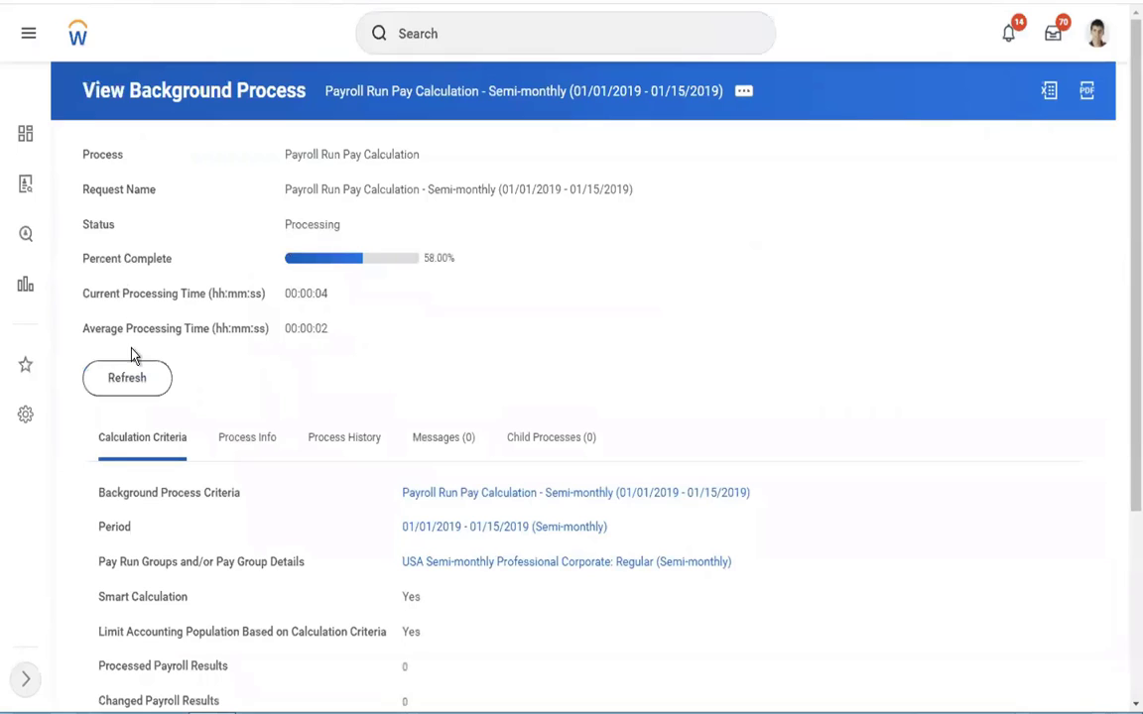
{"action": "left_click", "coordinate": [110, 384]}
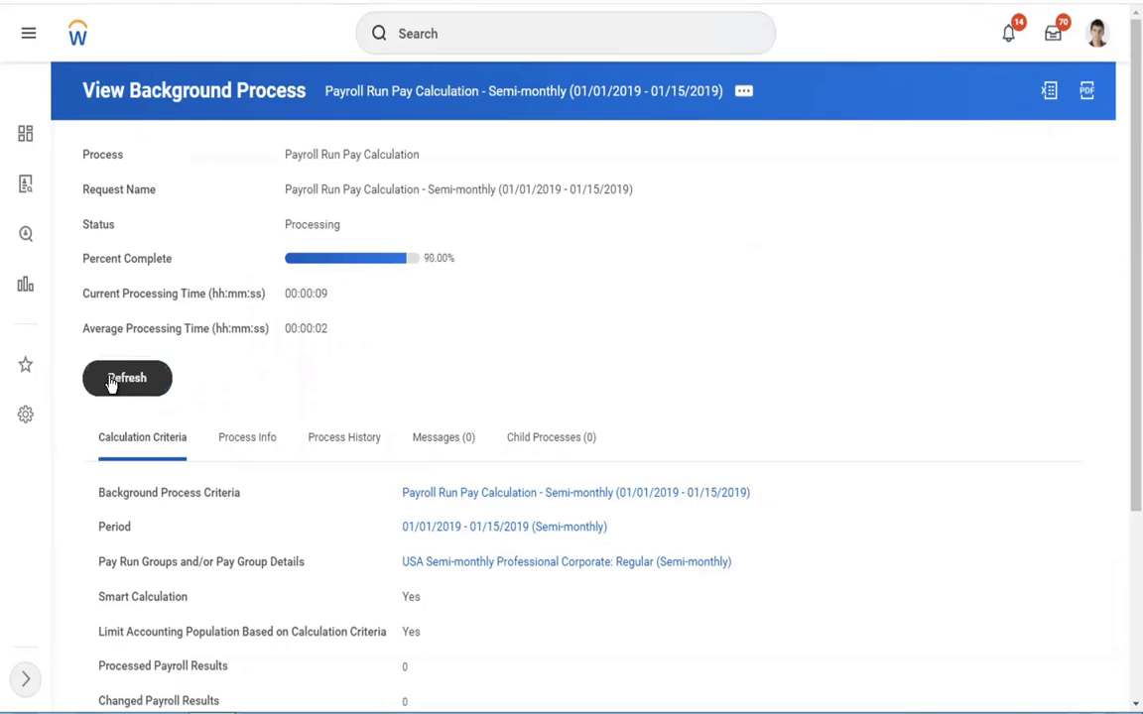
{"action": "left_click", "coordinate": [110, 384]}
{"action": "left_click", "coordinate": [112, 384]}
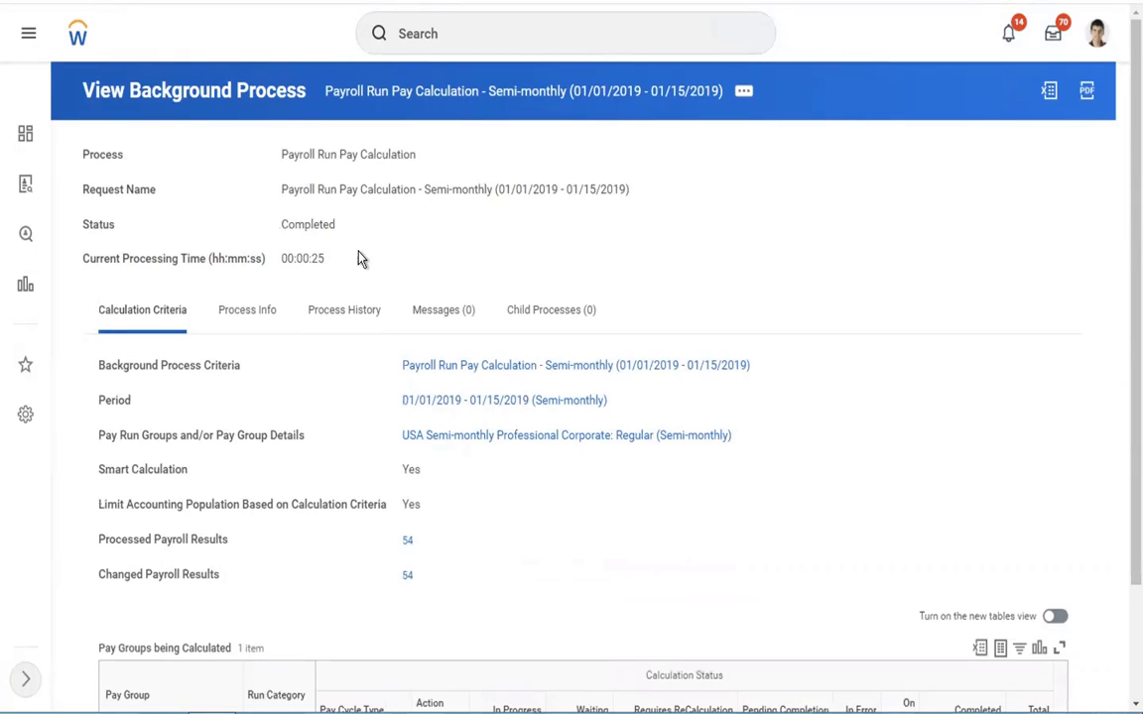
Step: Check the background process's status, its calculation criteria and the table of pay groups being calculated
{"action": "double_click", "coordinate": [313, 226]}
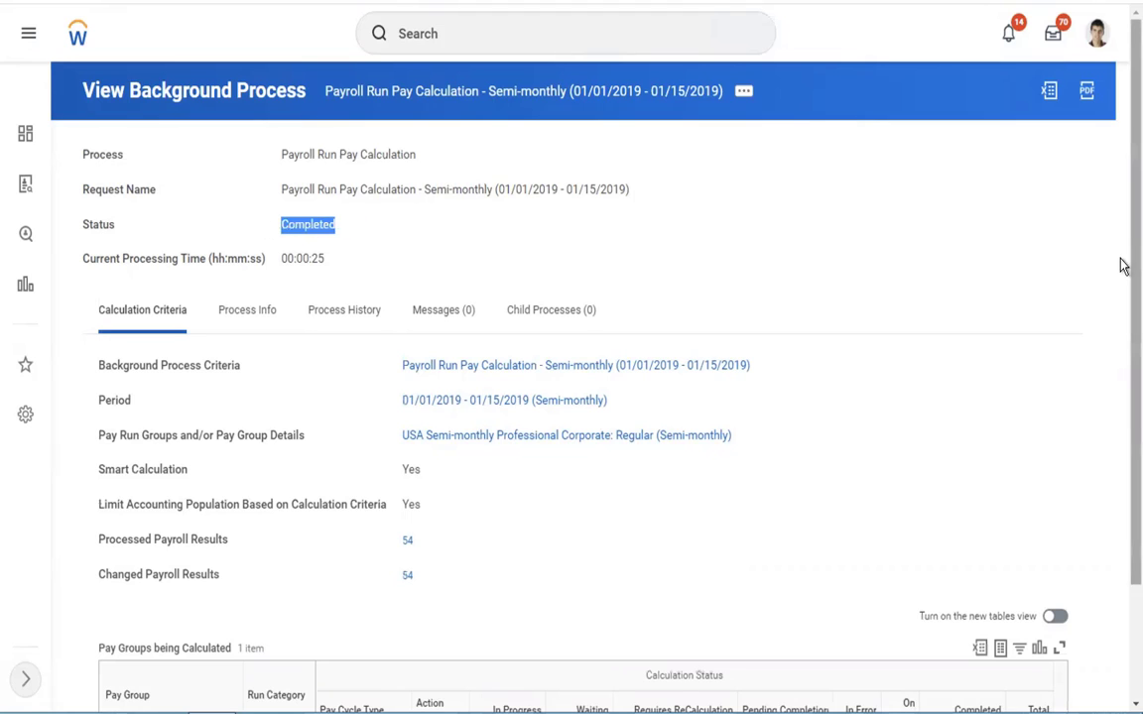
{"action": "left_click_drag", "start_coordinate": [1120, 256], "coordinate": [1121, 542]}
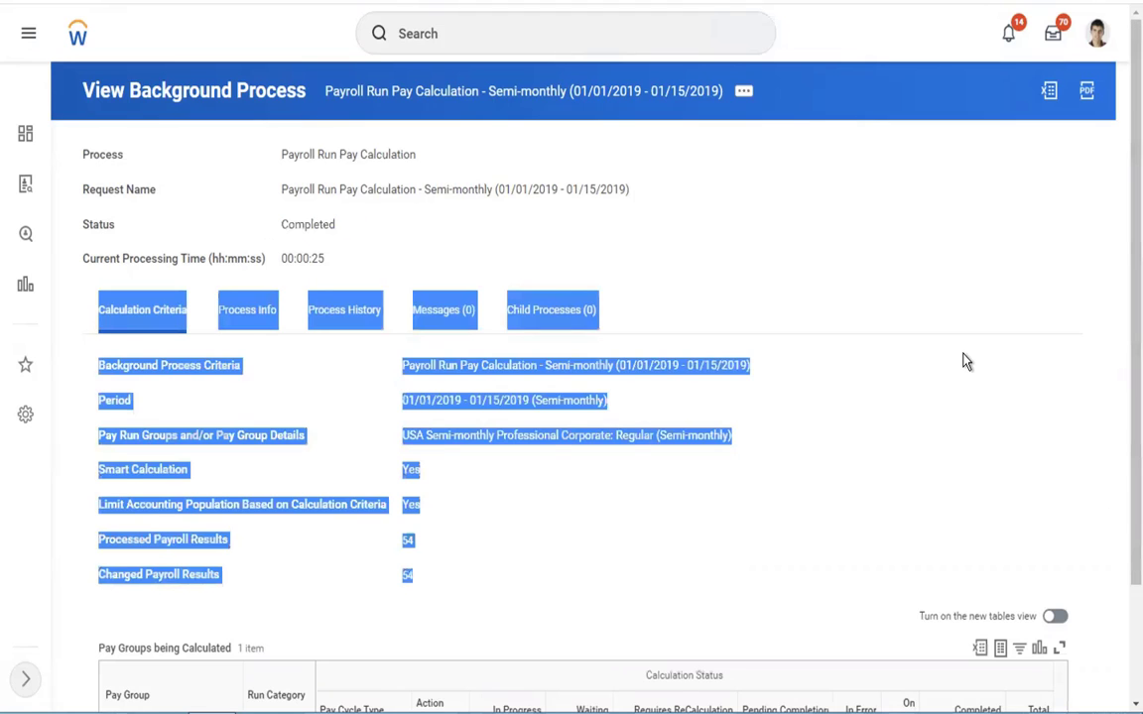
{"action": "left_click", "coordinate": [963, 354]}
{"action": "scroll", "coordinate": [963, 362], "scroll_direction": "down", "scroll_amount": 2}
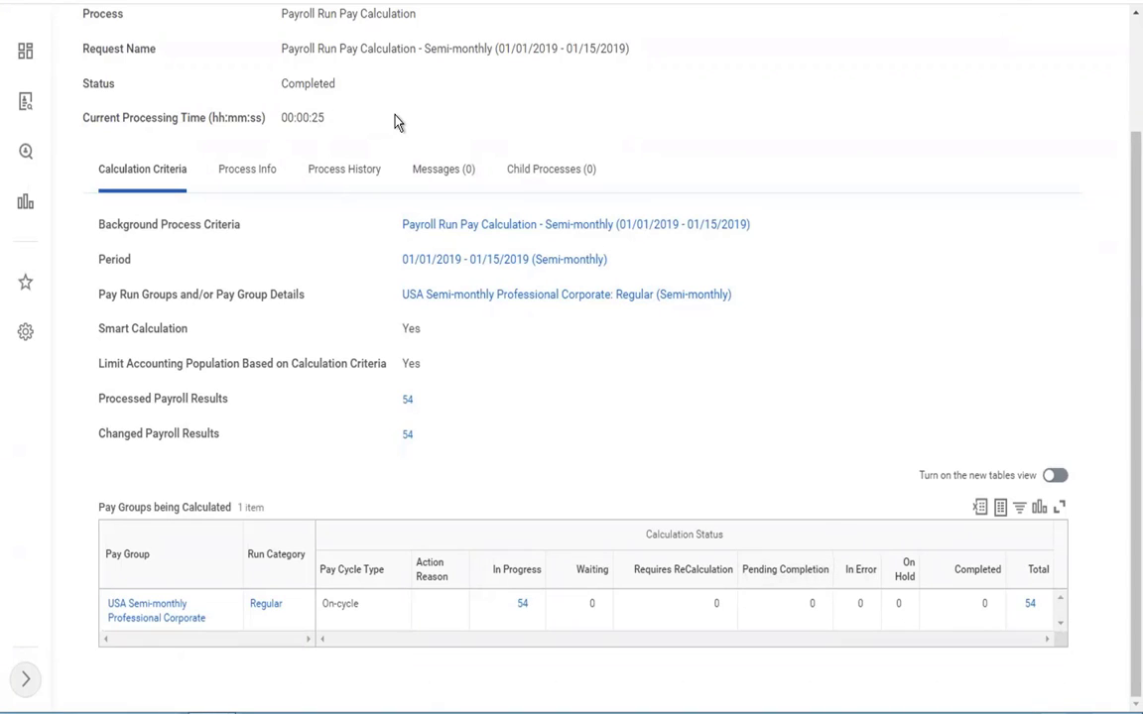
Step: Open the pay group's total payroll results and examine each worker's gross and net amounts, audit alerts and calculation status
{"action": "left_click", "coordinate": [1035, 613]}
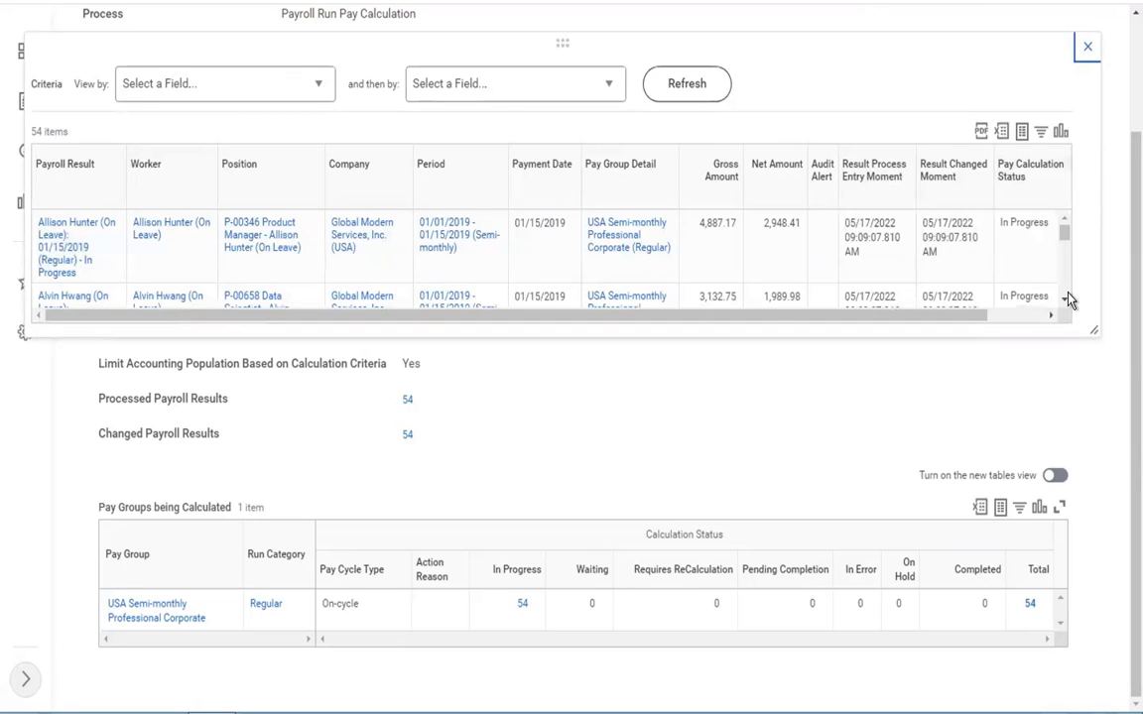
{"action": "scroll", "coordinate": [1068, 302], "scroll_direction": "down", "scroll_amount": 2}
{"action": "scroll", "coordinate": [1025, 270], "scroll_direction": "down", "scroll_amount": 3}
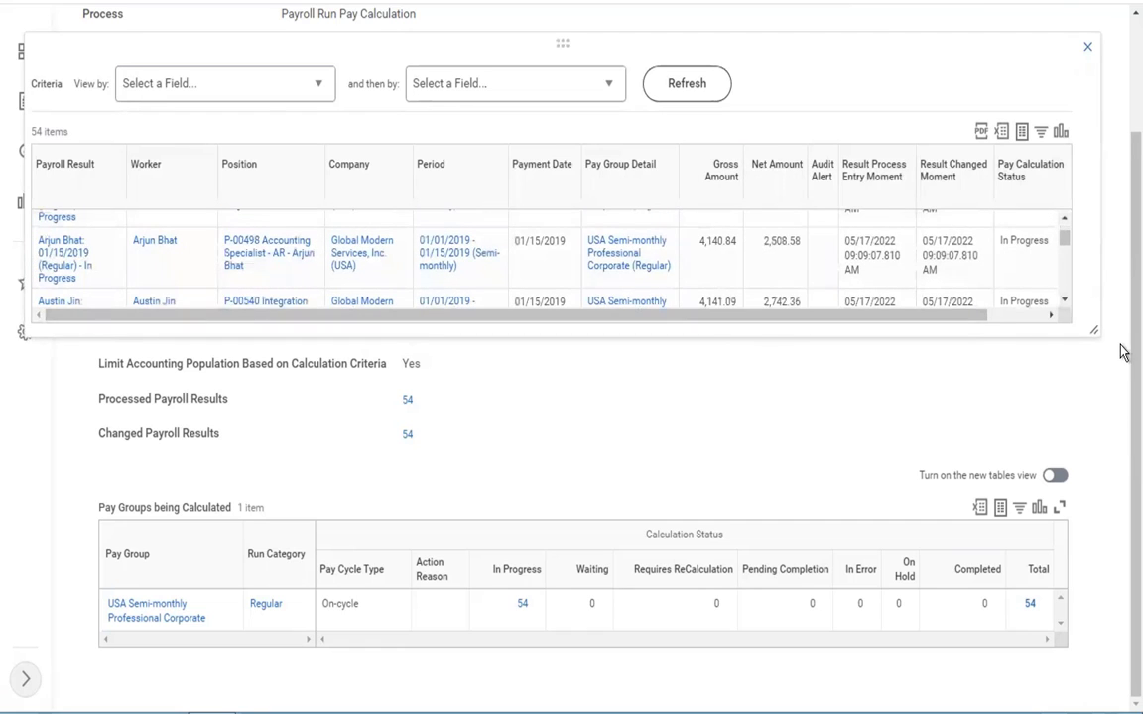
{"action": "scroll", "coordinate": [1063, 298], "scroll_direction": "down", "scroll_amount": 4}
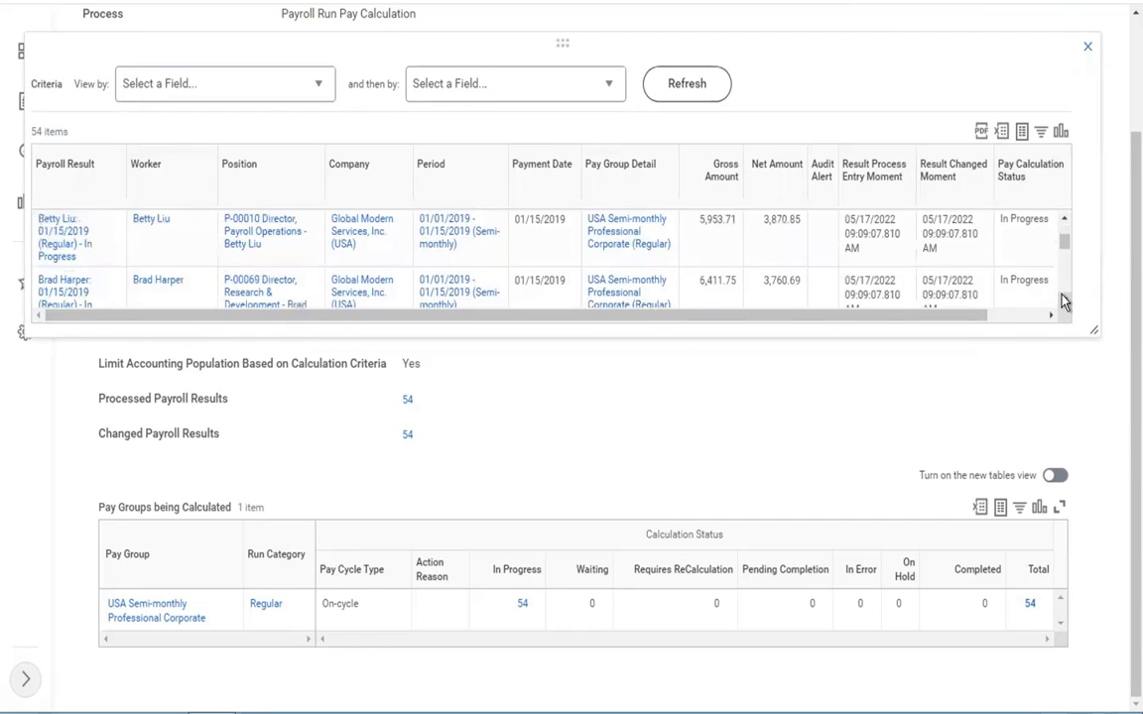
{"action": "scroll", "coordinate": [1063, 302], "scroll_direction": "down", "scroll_amount": 8}
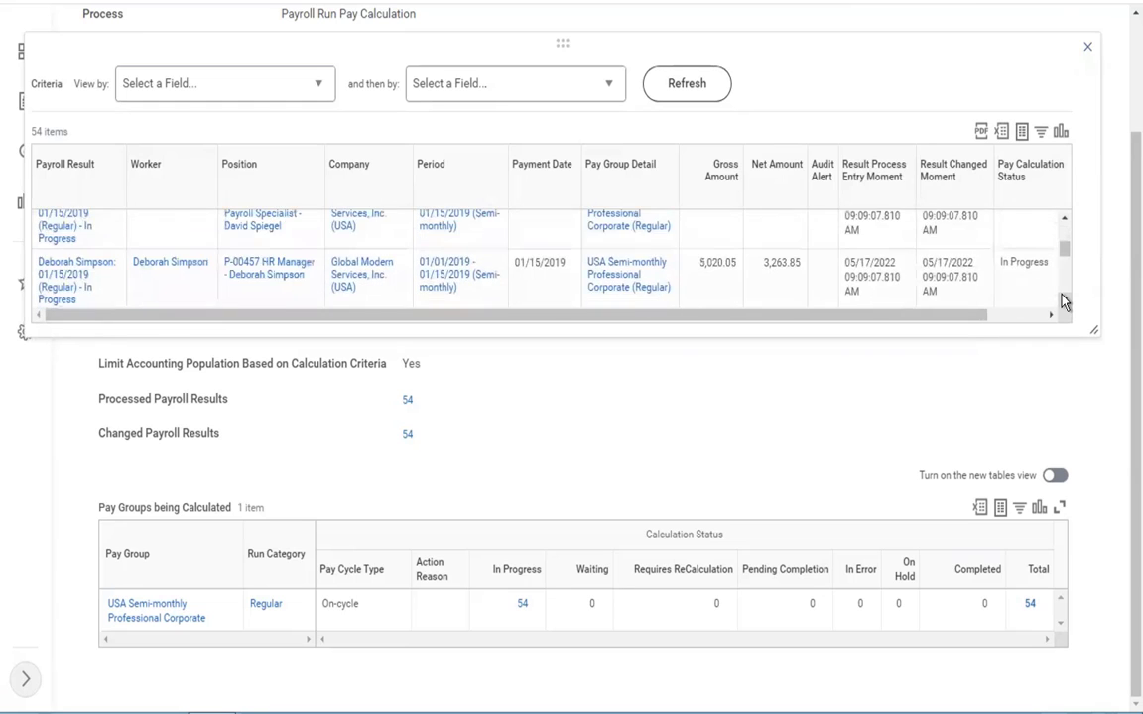
{"action": "scroll", "coordinate": [1063, 301], "scroll_direction": "down", "scroll_amount": 8}
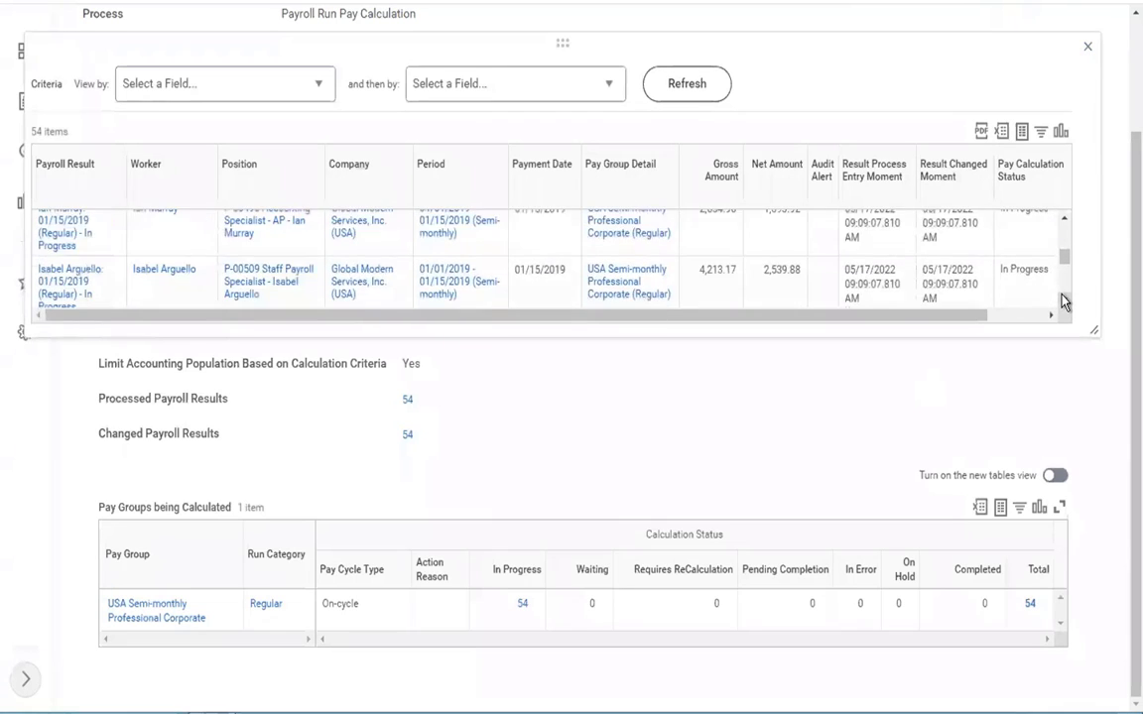
{"action": "scroll", "coordinate": [1063, 302], "scroll_direction": "down", "scroll_amount": 8}
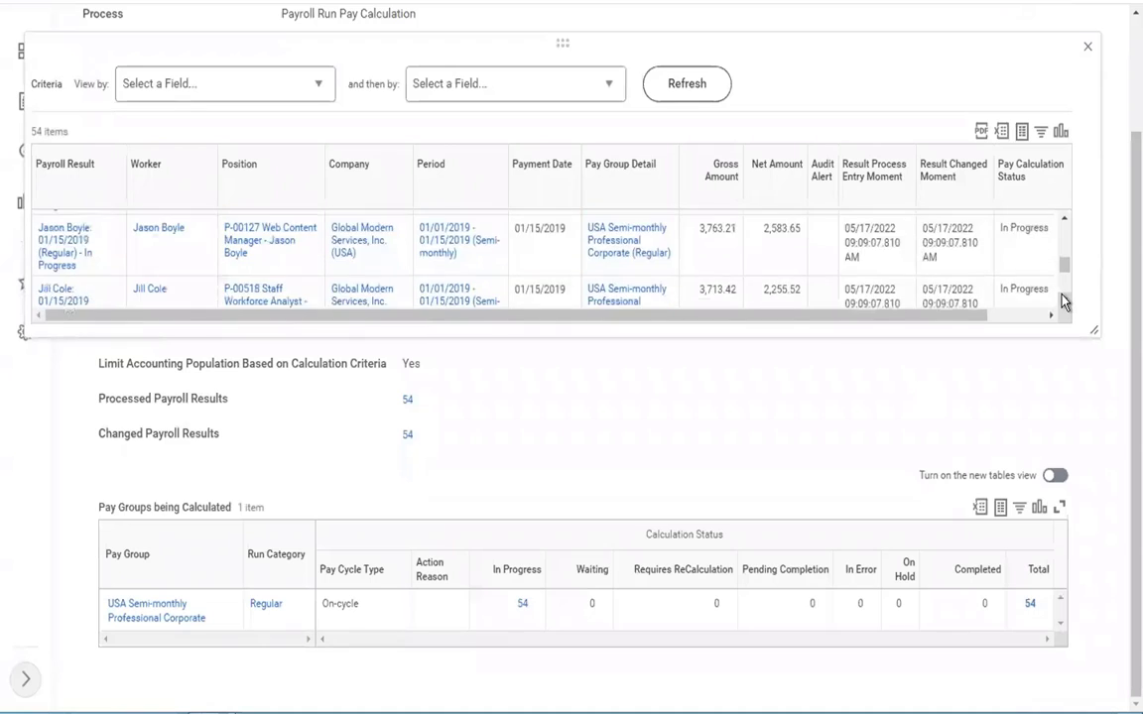
{"action": "scroll", "coordinate": [1064, 301], "scroll_direction": "down", "scroll_amount": 6}
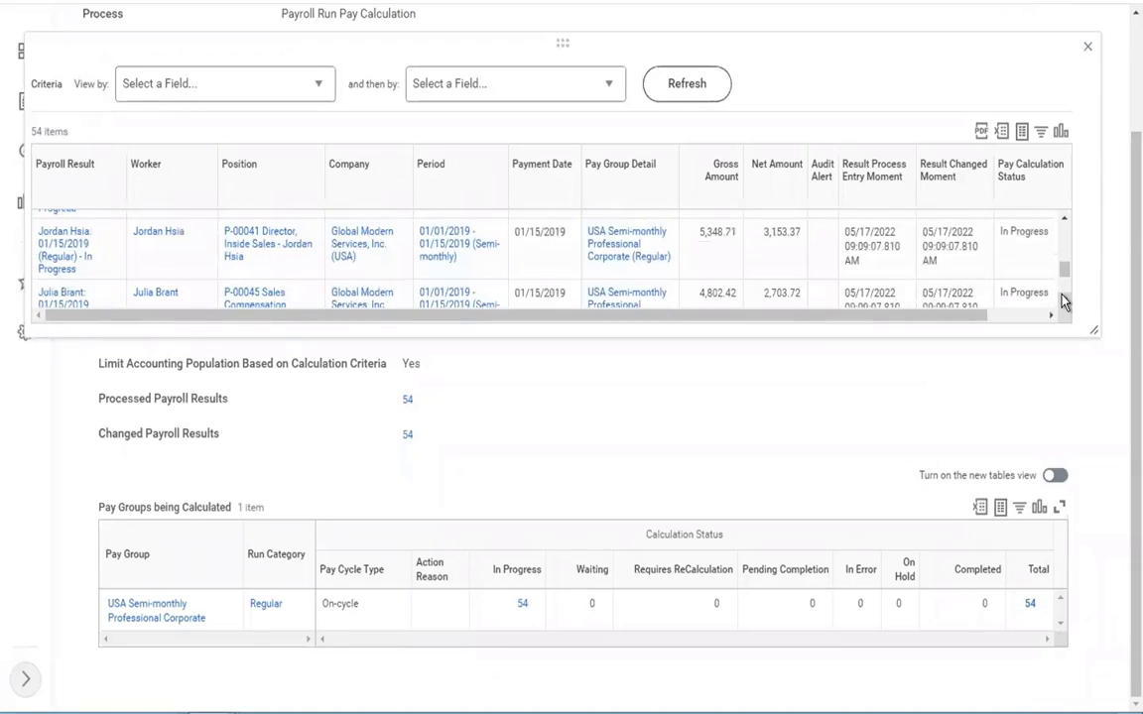
{"action": "left_click", "coordinate": [1063, 220]}
{"action": "scroll", "coordinate": [1063, 223], "scroll_direction": "up", "scroll_amount": 5}
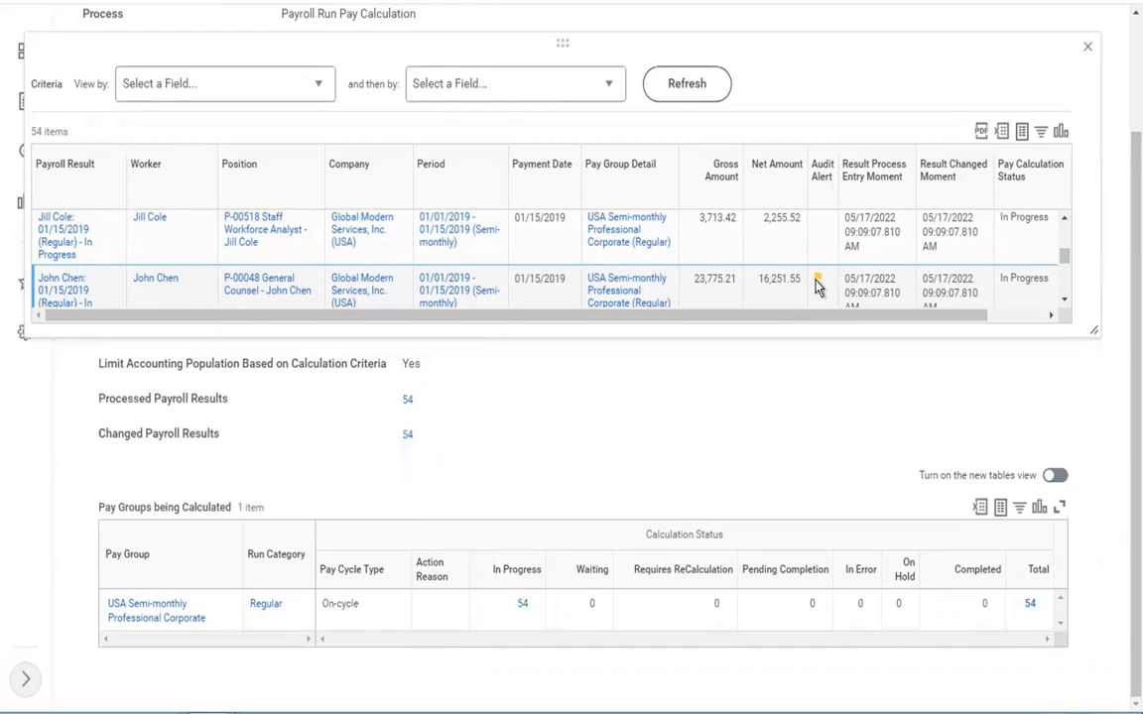
{"action": "left_click", "coordinate": [1088, 51]}
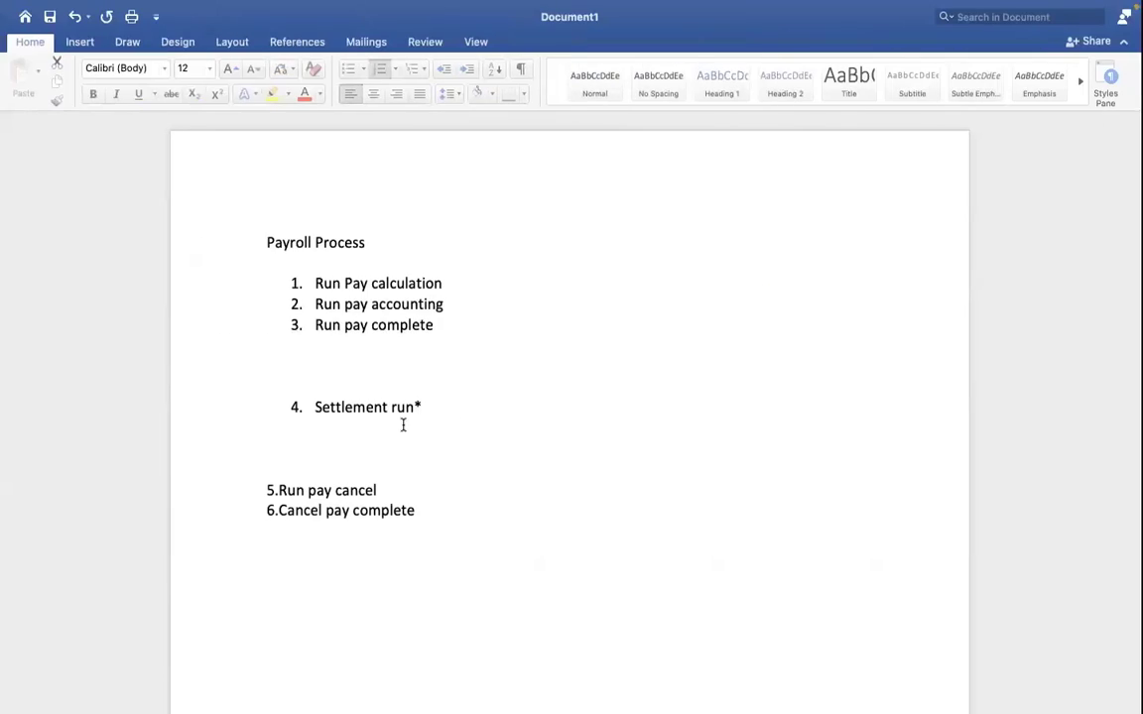
Step: Switch to the Word document and append "- Payroll admin" to the "Run Pay calculation" list item
{"action": "left_click_drag", "start_coordinate": [316, 305], "coordinate": [456, 304]}
{"action": "left_click", "coordinate": [461, 319]}
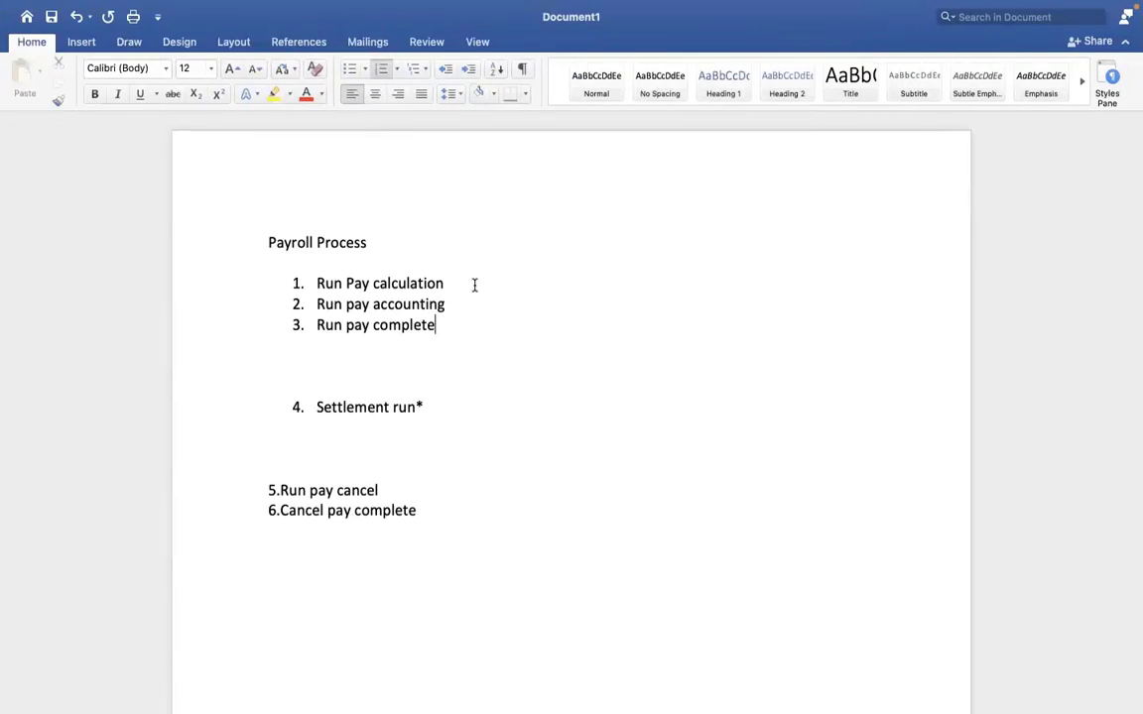
{"action": "left_click", "coordinate": [473, 284]}
{"action": "type", "text": "- Payroll admin"}
Step: Append "– Finance team" to the "Run pay accounting" list item
{"action": "left_click", "coordinate": [462, 307]}
{"action": "type", "text": "-"}
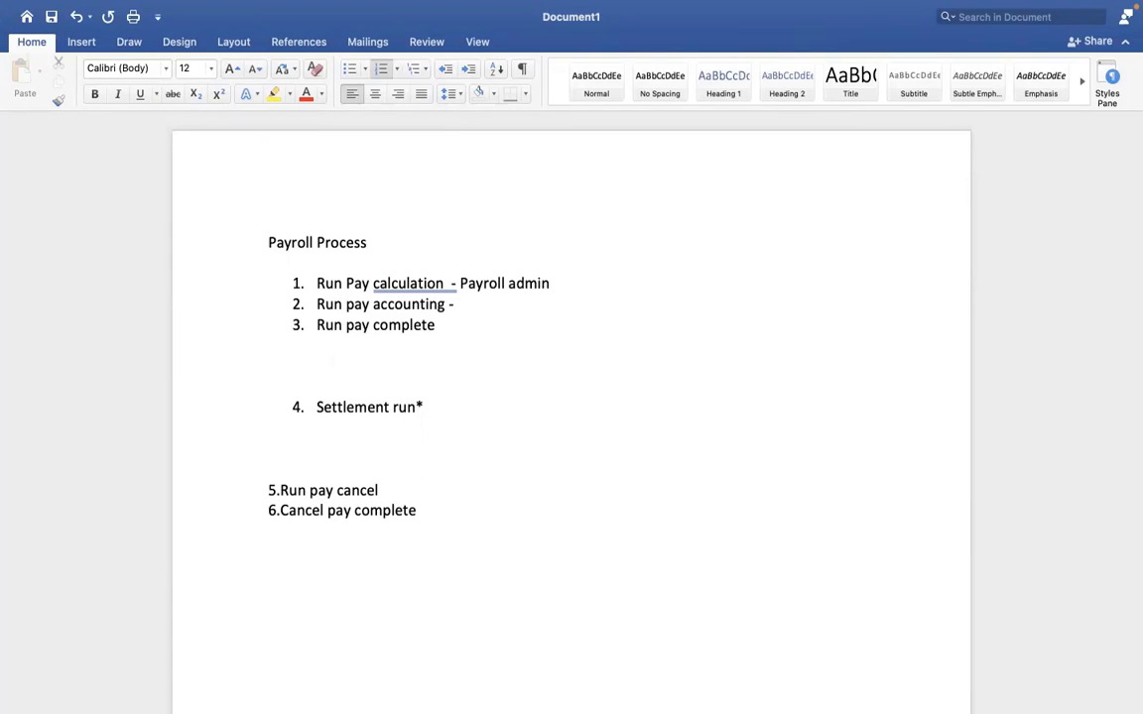
{"action": "type", "text": " Finance te"}
{"action": "type", "text": "am"}
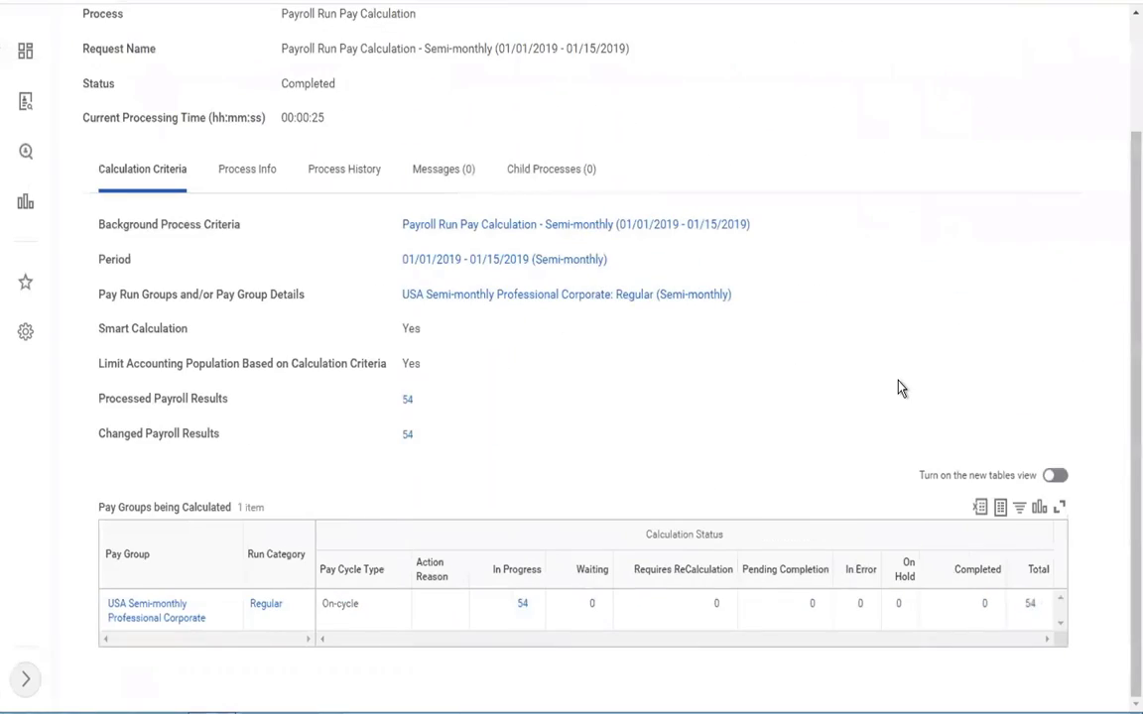
{"action": "scroll", "coordinate": [900, 388], "scroll_direction": "up", "scroll_amount": 3}
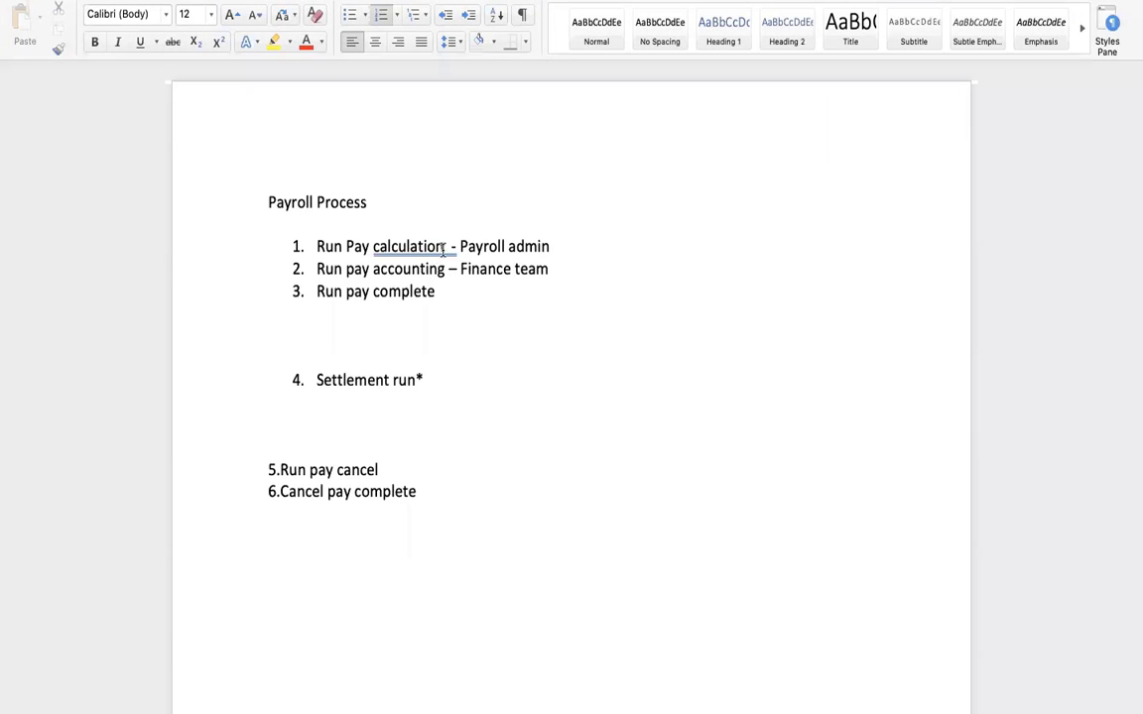
Step: Switch to Workday, search for "run pay account" and open the Run Pay Accounting task
{"action": "left_click_drag", "start_coordinate": [452, 246], "coordinate": [329, 246]}
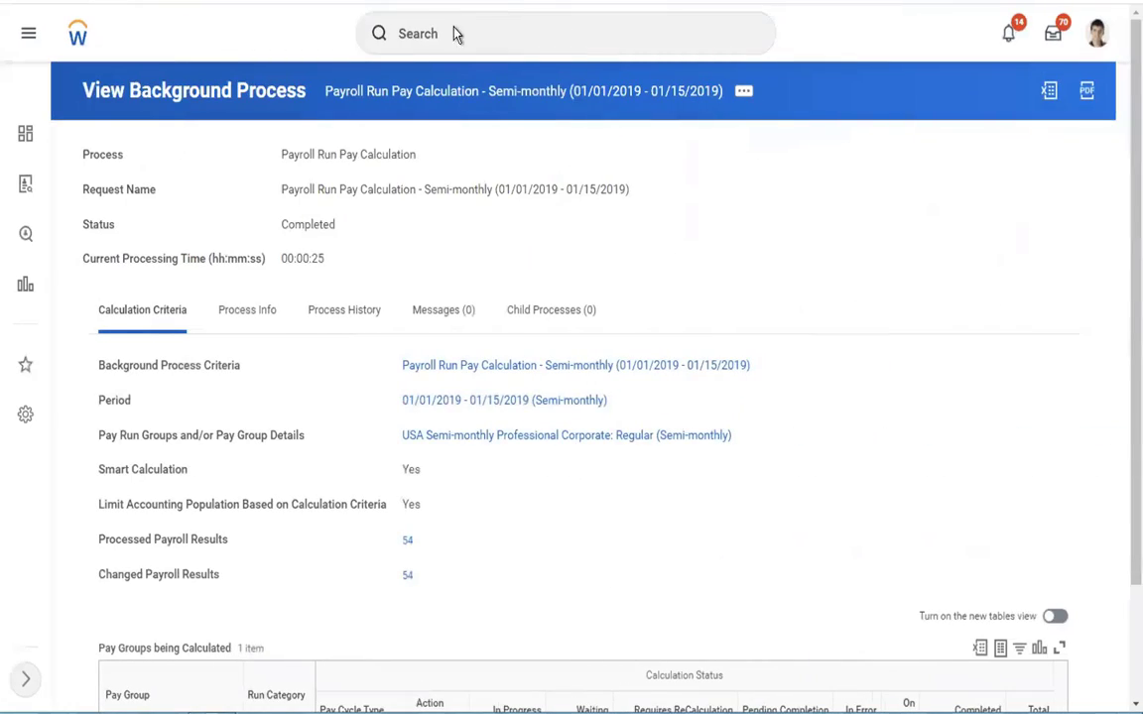
{"action": "left_click", "coordinate": [454, 34]}
{"action": "type", "text": "run pay"}
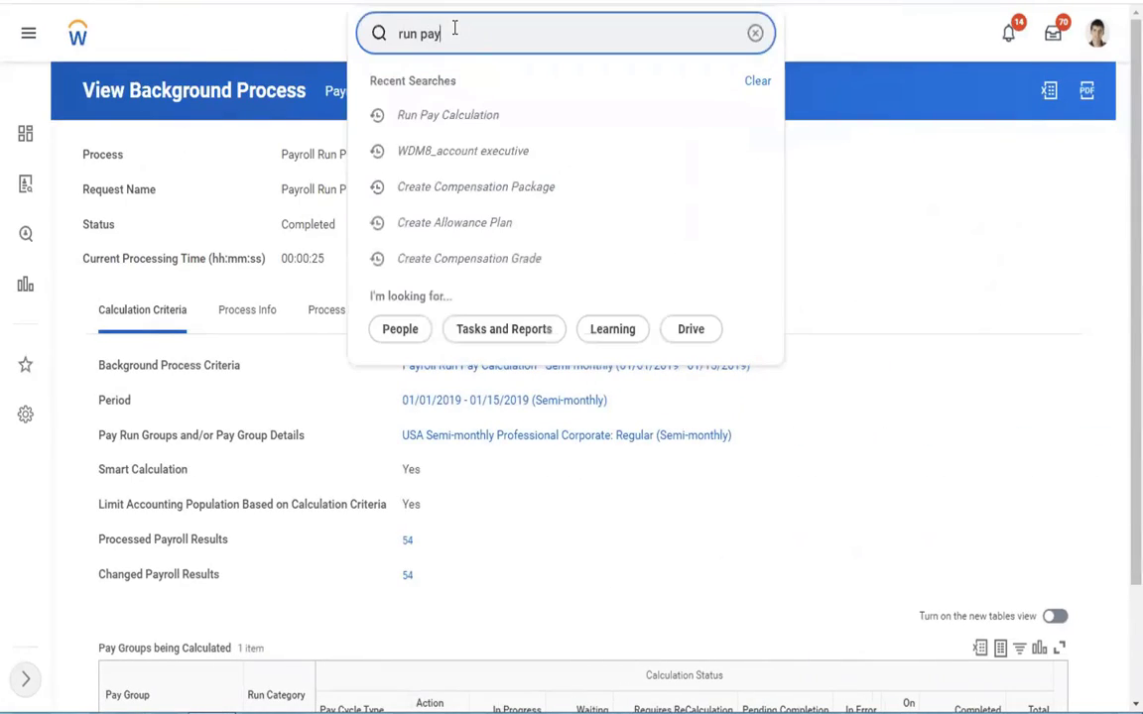
{"action": "type", "text": " account"}
{"action": "left_click", "coordinate": [455, 91]}
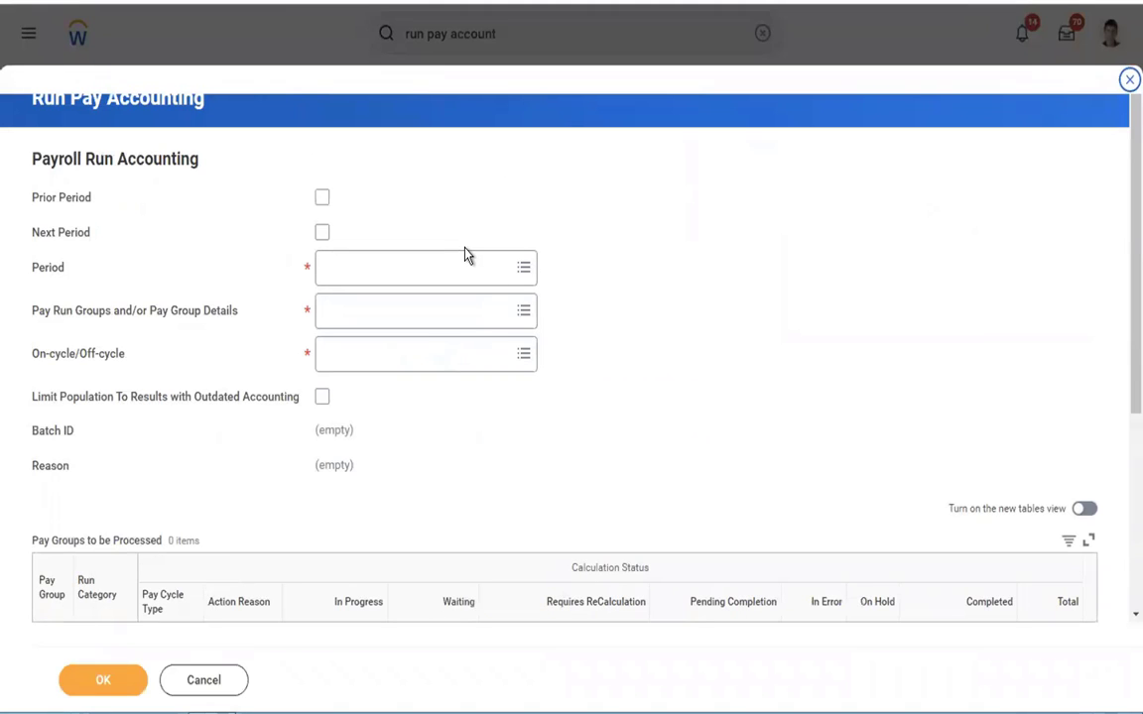
Step: Try the Prior Period and Next Period options, check the periods offered, and clear both options
{"action": "left_click", "coordinate": [323, 233]}
{"action": "left_click", "coordinate": [322, 233]}
{"action": "left_click", "coordinate": [322, 198]}
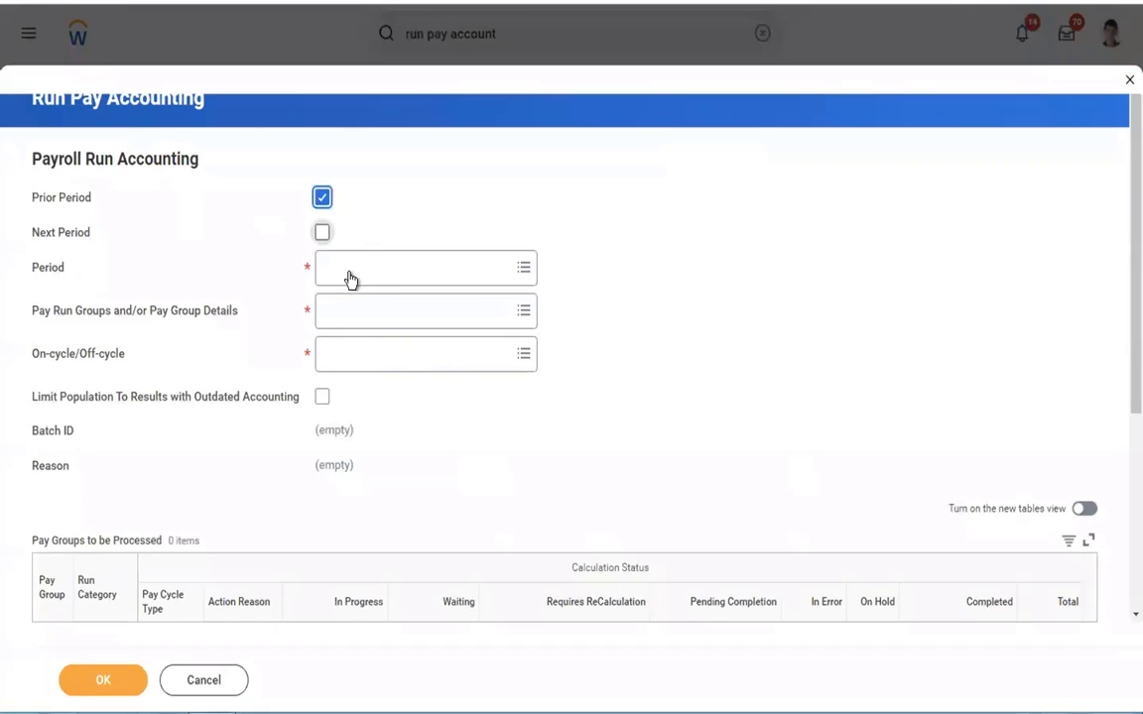
{"action": "left_click", "coordinate": [420, 264]}
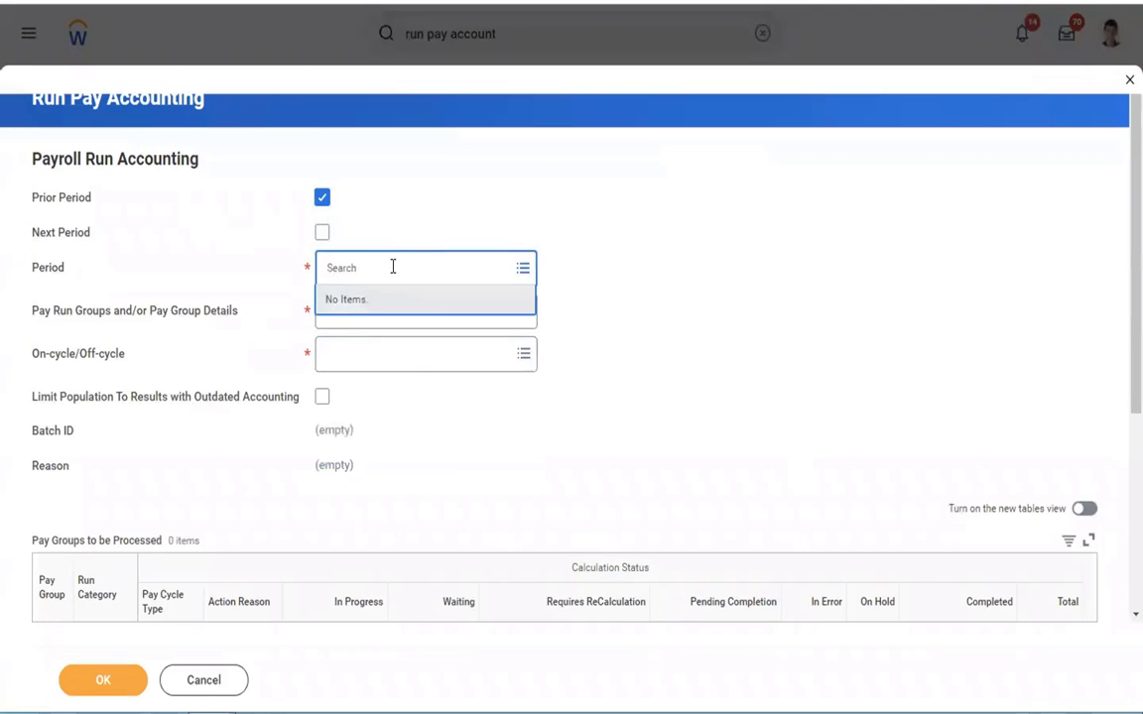
{"action": "left_click", "coordinate": [323, 234]}
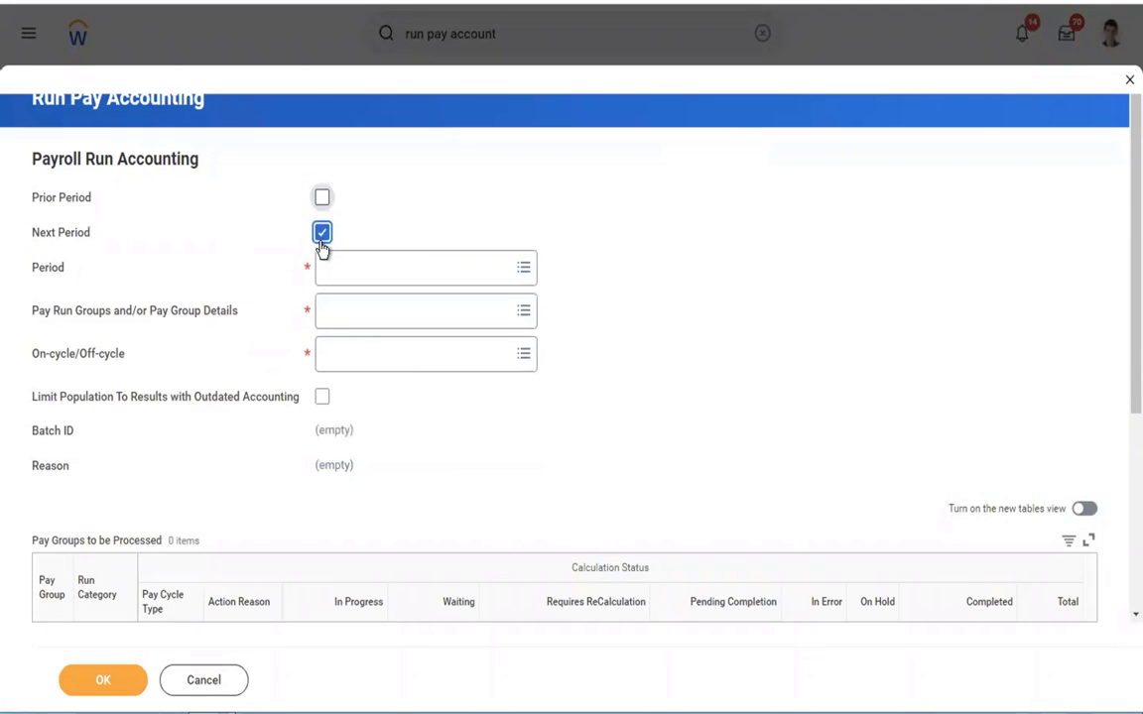
{"action": "left_click", "coordinate": [322, 197]}
{"action": "left_click", "coordinate": [322, 198]}
Step: Set the period to 01/01/2019 - 01/15/2019 (Semi-monthly) and the pay group detail to USA Semi-monthly Professional Corporate: Regular (Semi-monthly)
{"action": "left_click", "coordinate": [383, 265]}
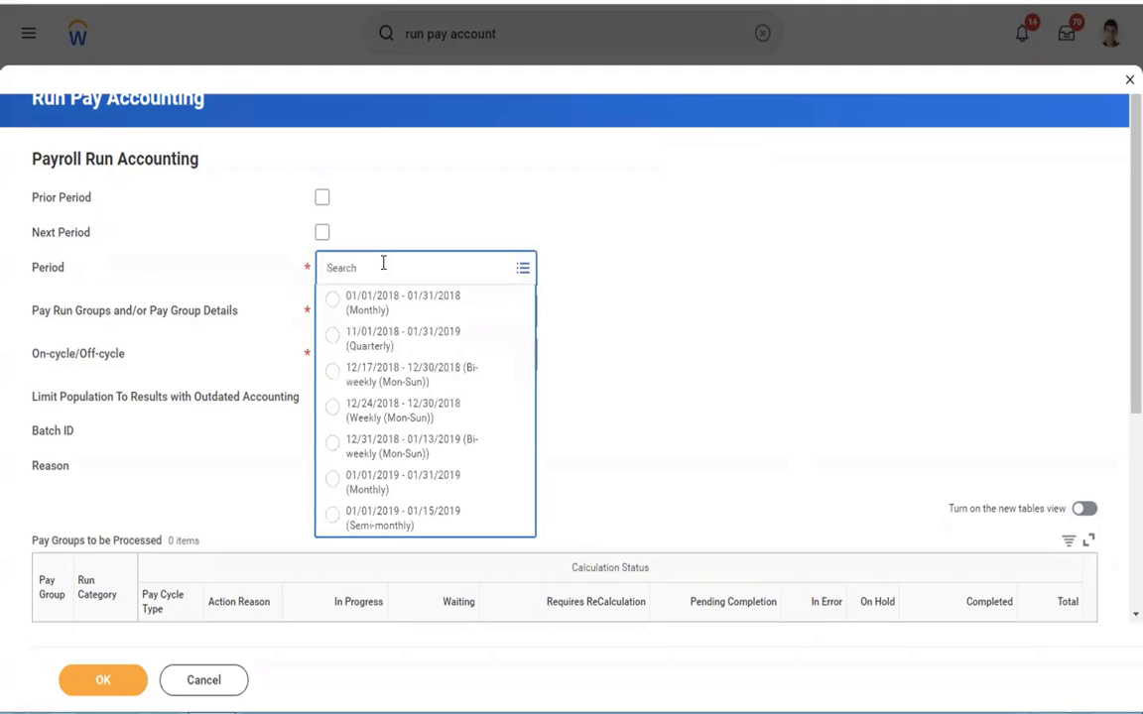
{"action": "left_click", "coordinate": [377, 520]}
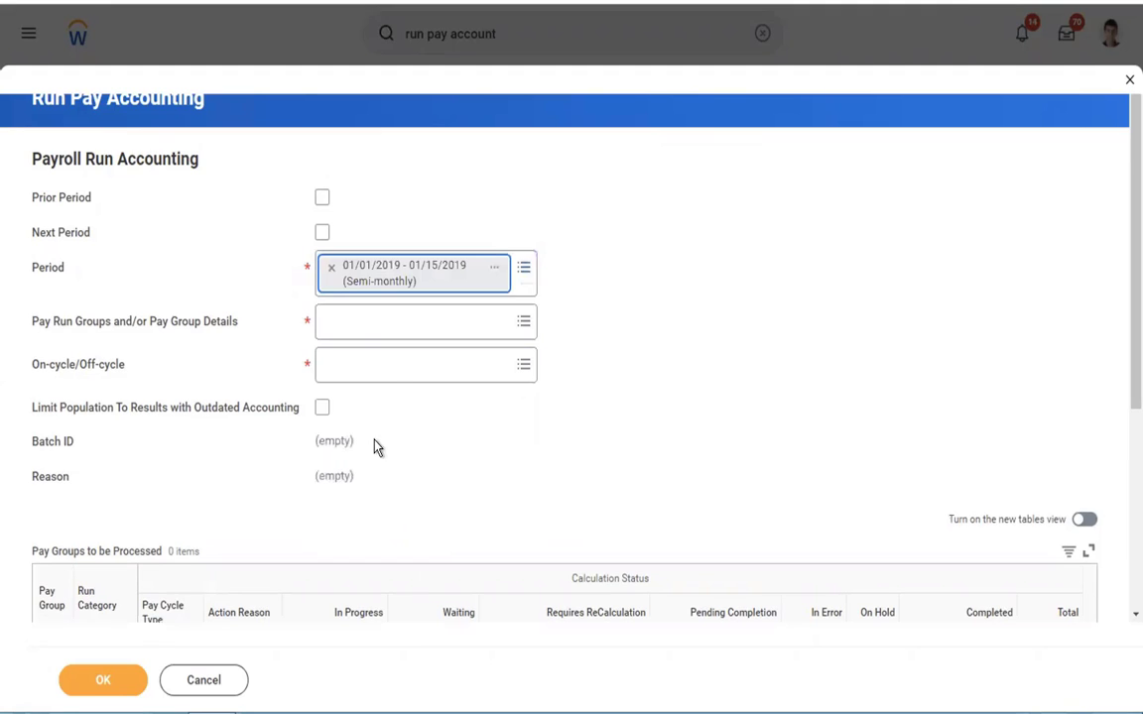
{"action": "left_click", "coordinate": [362, 324]}
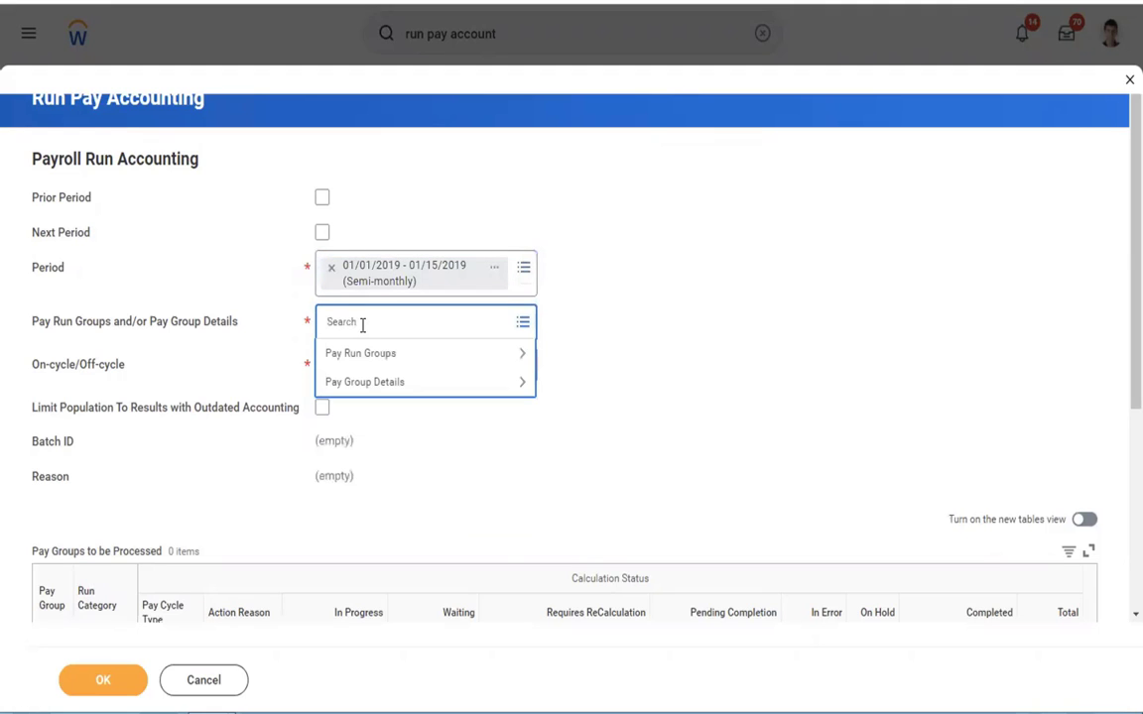
{"action": "left_click", "coordinate": [363, 385]}
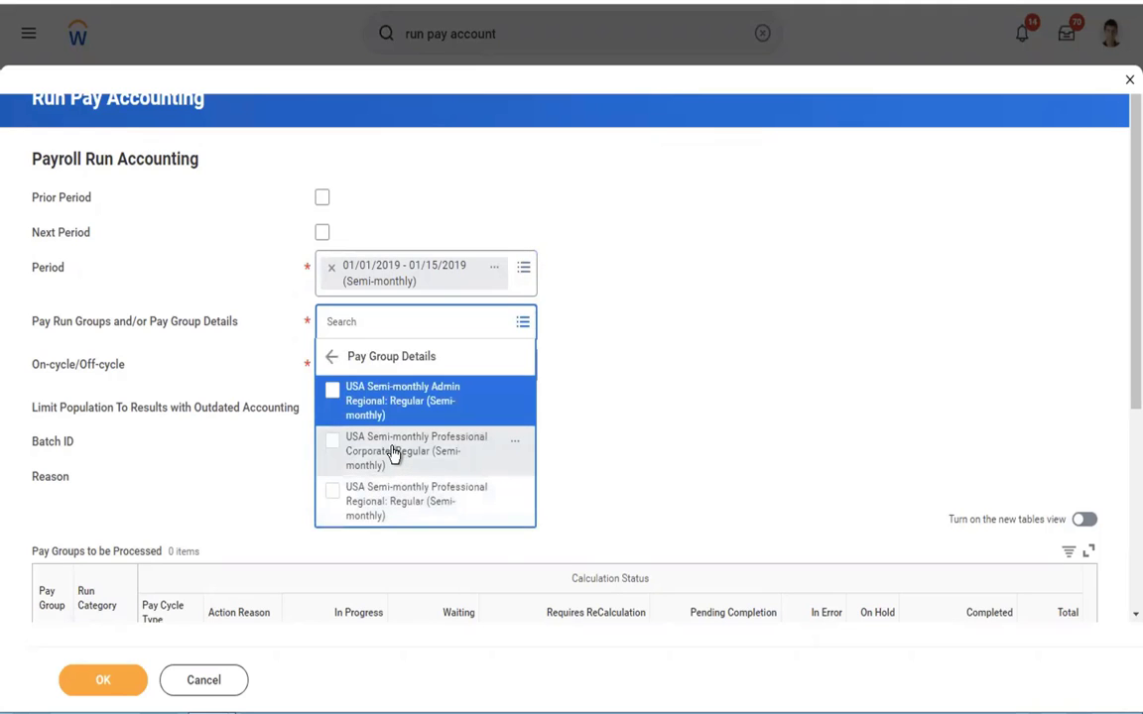
{"action": "left_click", "coordinate": [448, 439]}
{"action": "left_click", "coordinate": [732, 377]}
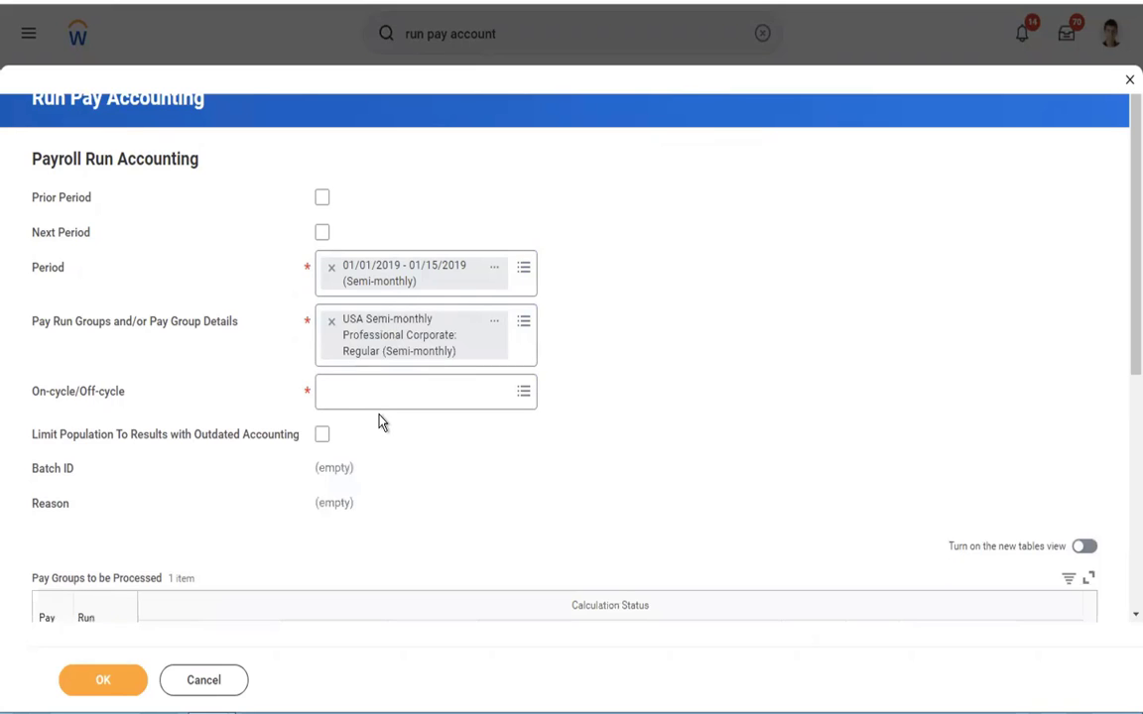
Step: Set On-cycle/Off-cycle to On-cycle and review the pay groups to be processed and the scheduling options
{"action": "left_click", "coordinate": [353, 393]}
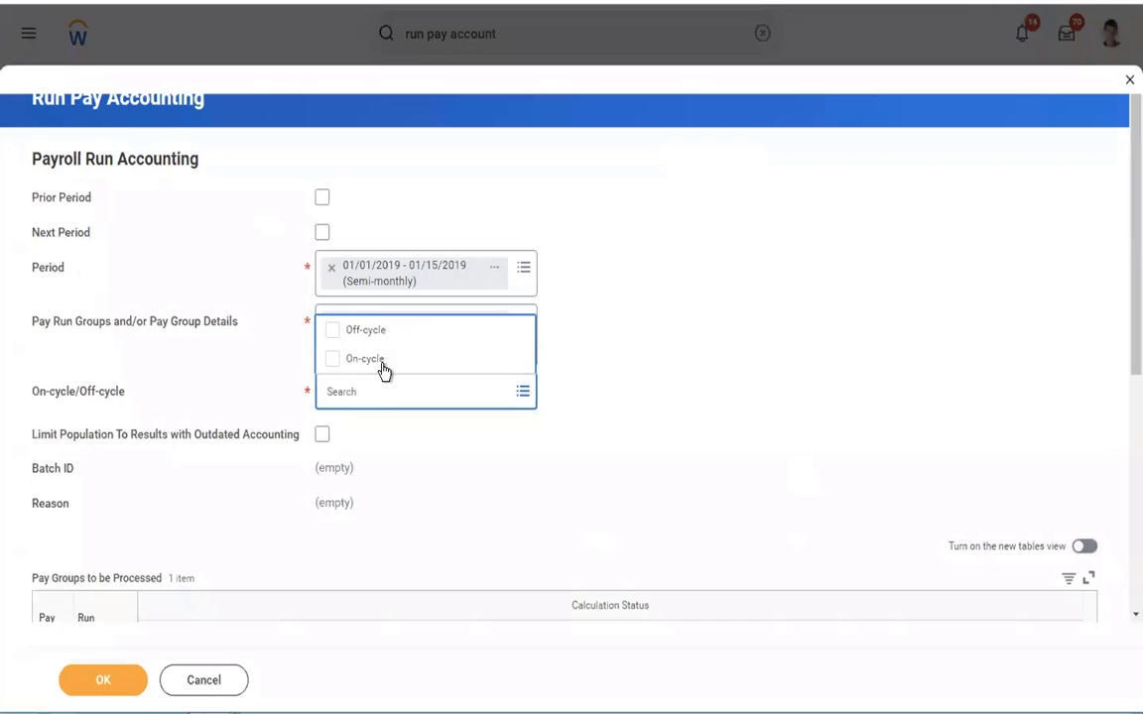
{"action": "left_click", "coordinate": [362, 363]}
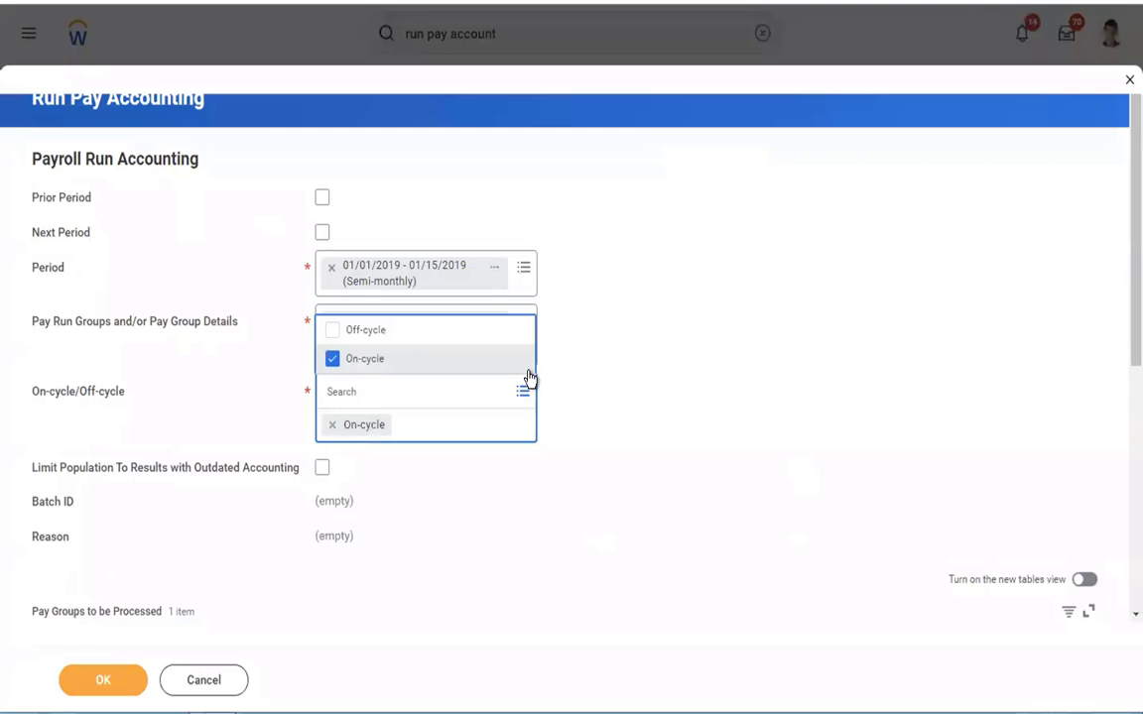
{"action": "left_click", "coordinate": [799, 344]}
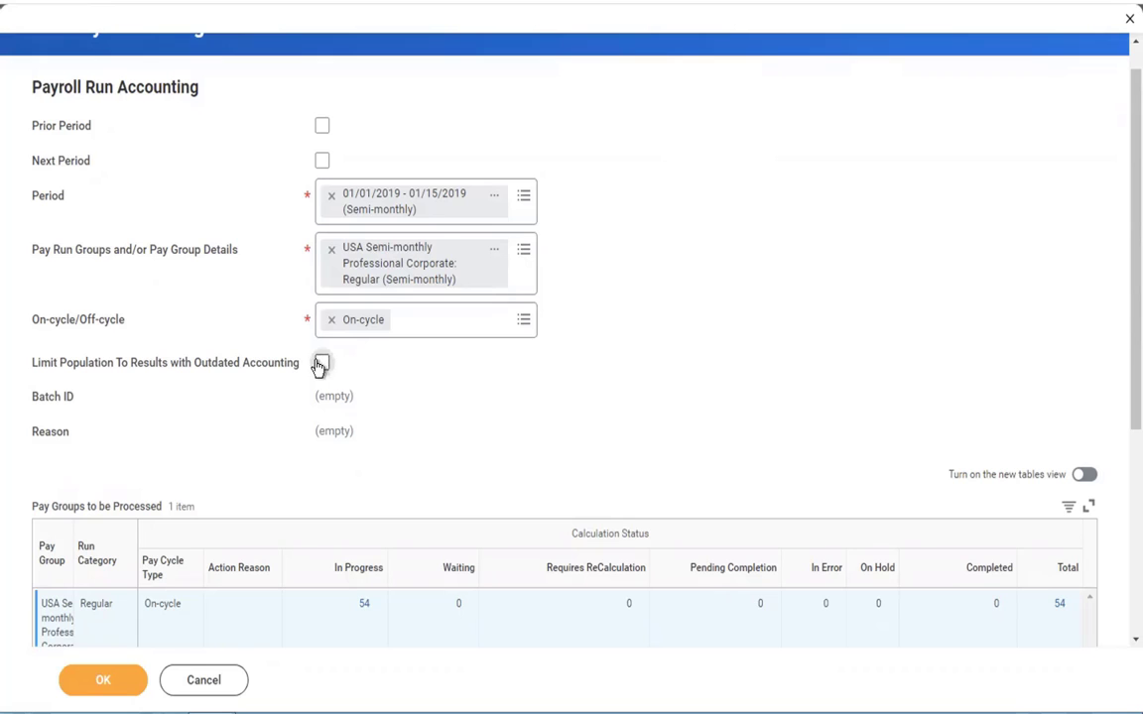
{"action": "scroll", "coordinate": [663, 368], "scroll_direction": "down", "scroll_amount": 3}
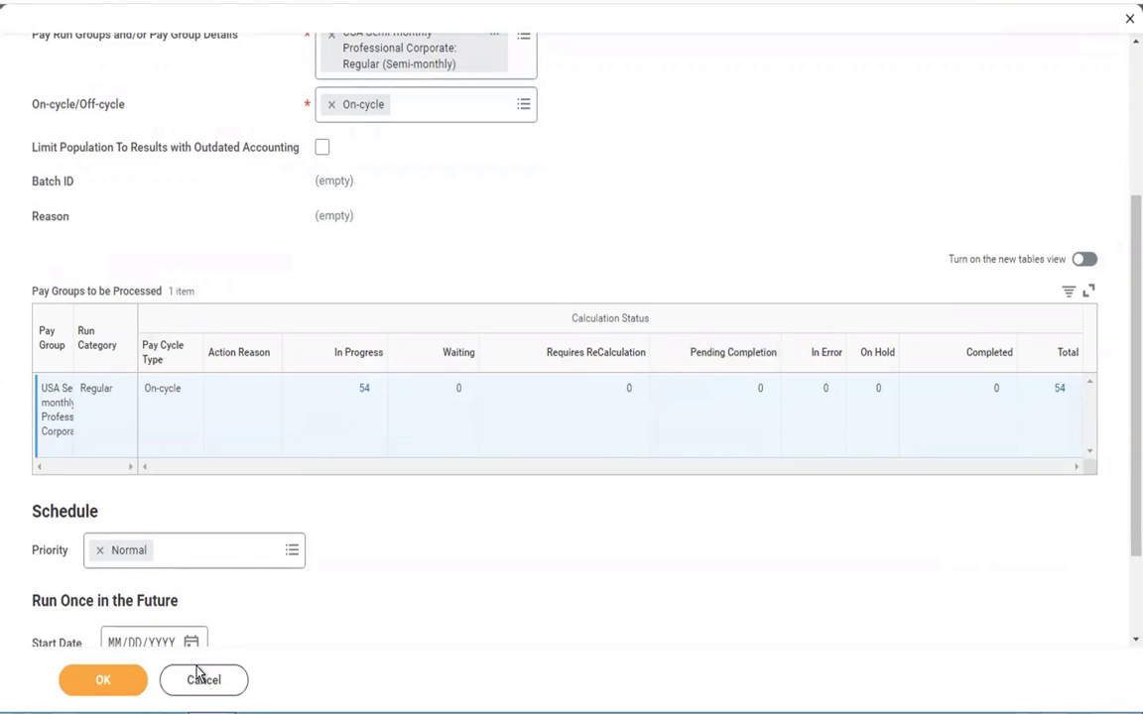
{"action": "scroll", "coordinate": [474, 605], "scroll_direction": "down", "scroll_amount": 2}
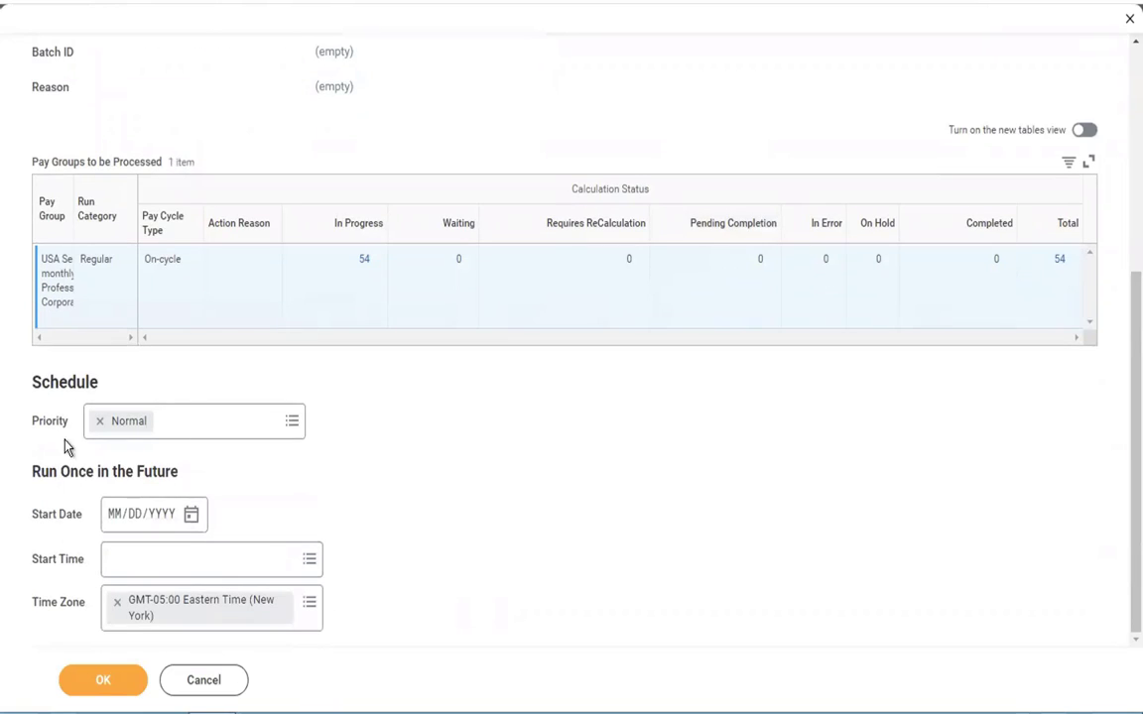
{"action": "scroll", "coordinate": [692, 627], "scroll_direction": "up", "scroll_amount": 5}
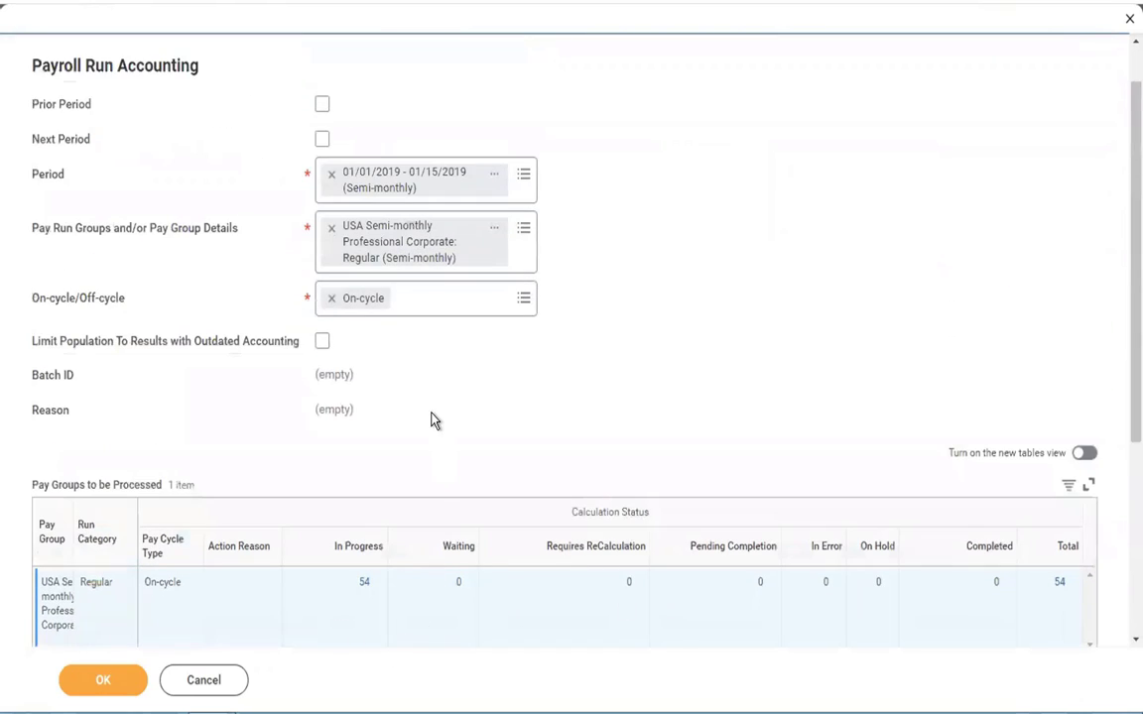
Step: Switch to the Word outline and highlight the "Run Pay calculation" list item
{"action": "key", "text": "ctrl+Left"}
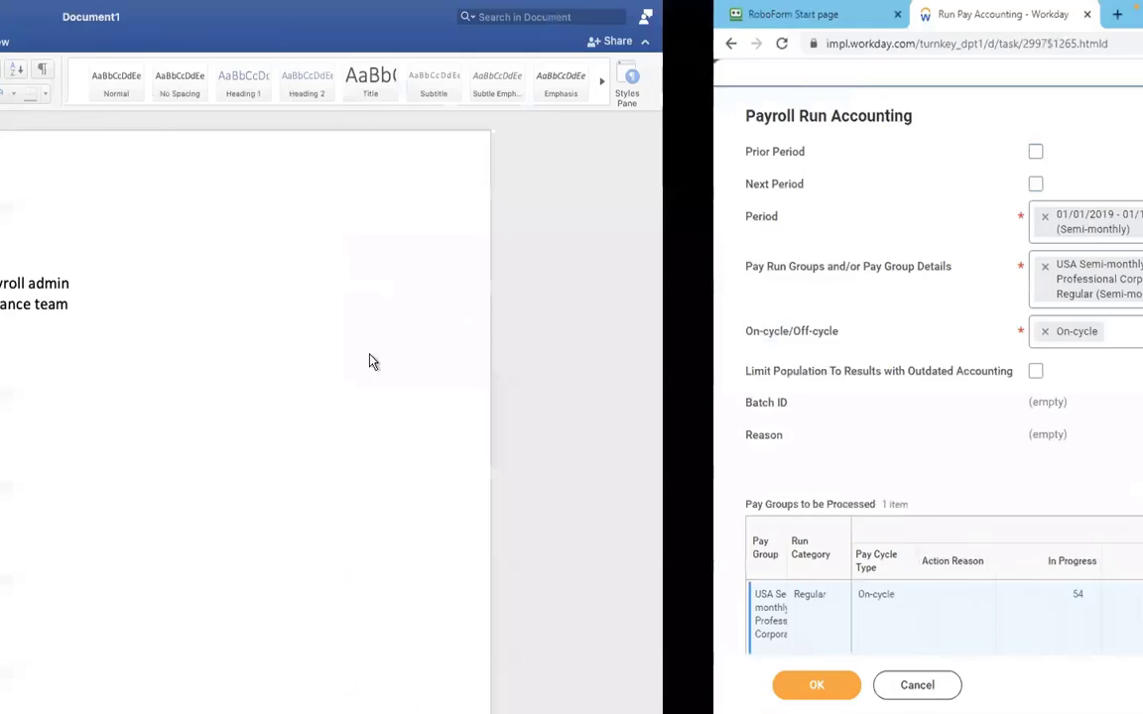
{"action": "left_click", "coordinate": [333, 292]}
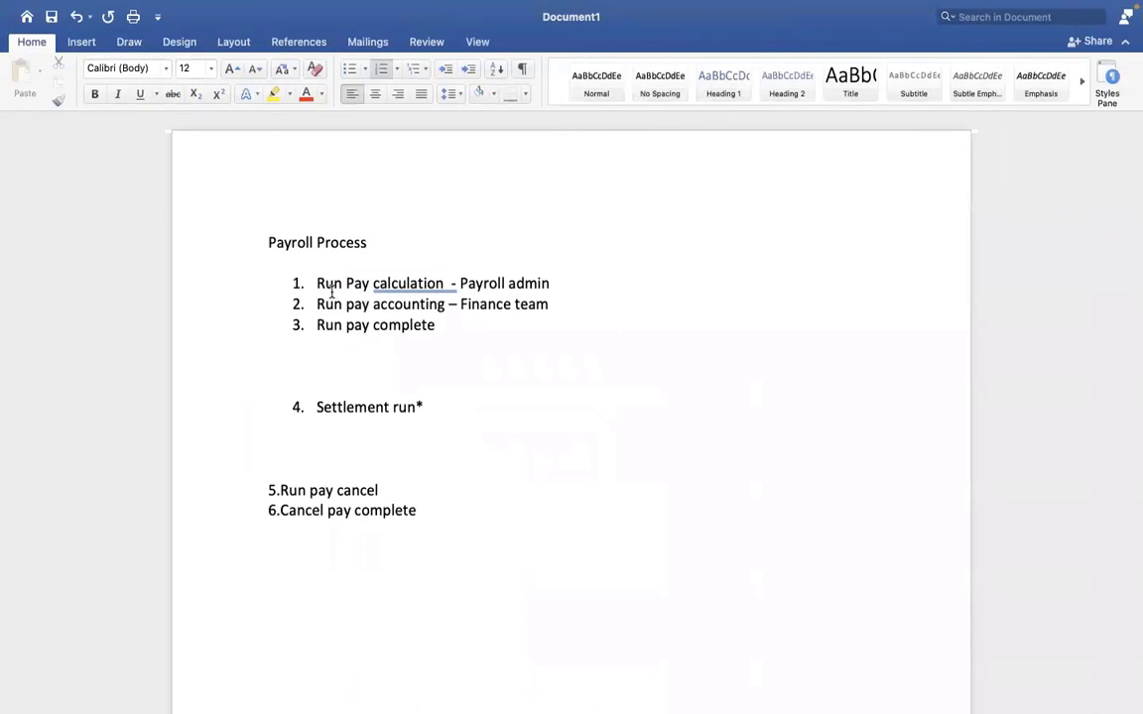
{"action": "left_click_drag", "start_coordinate": [332, 293], "coordinate": [430, 285]}
Step: Return to Workday, submit the pay accounting run and refresh its background process until it completes
{"action": "key", "text": "ctrl+Right"}
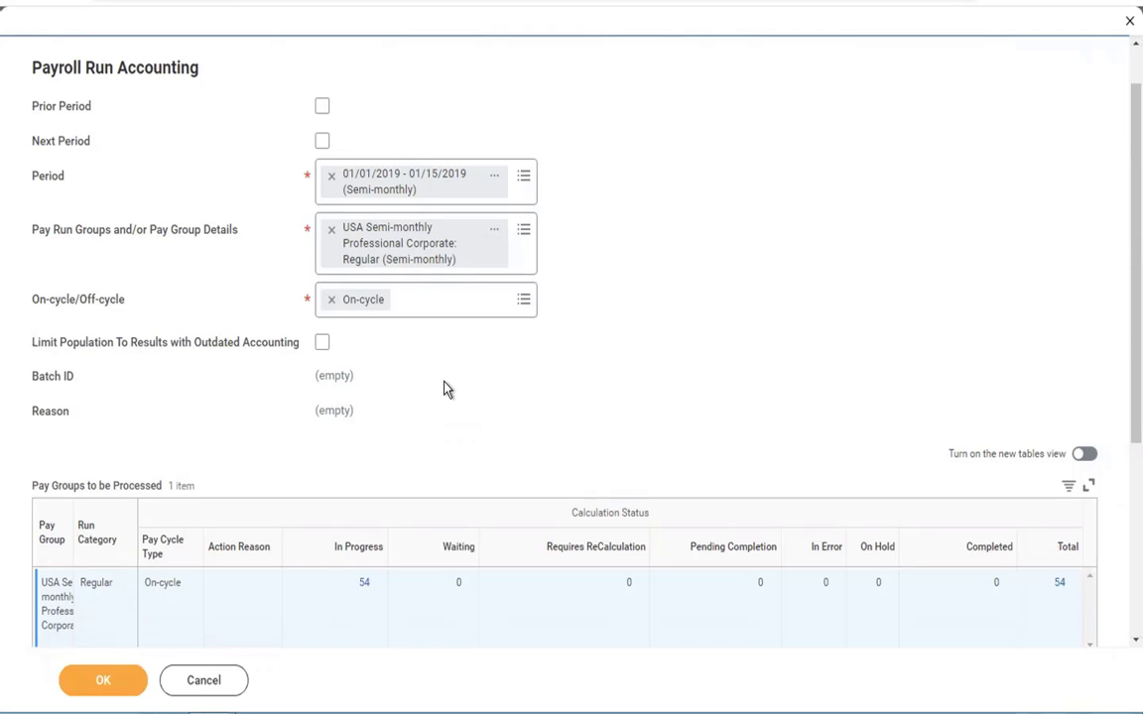
{"action": "scroll", "coordinate": [443, 389], "scroll_direction": "down", "scroll_amount": 3}
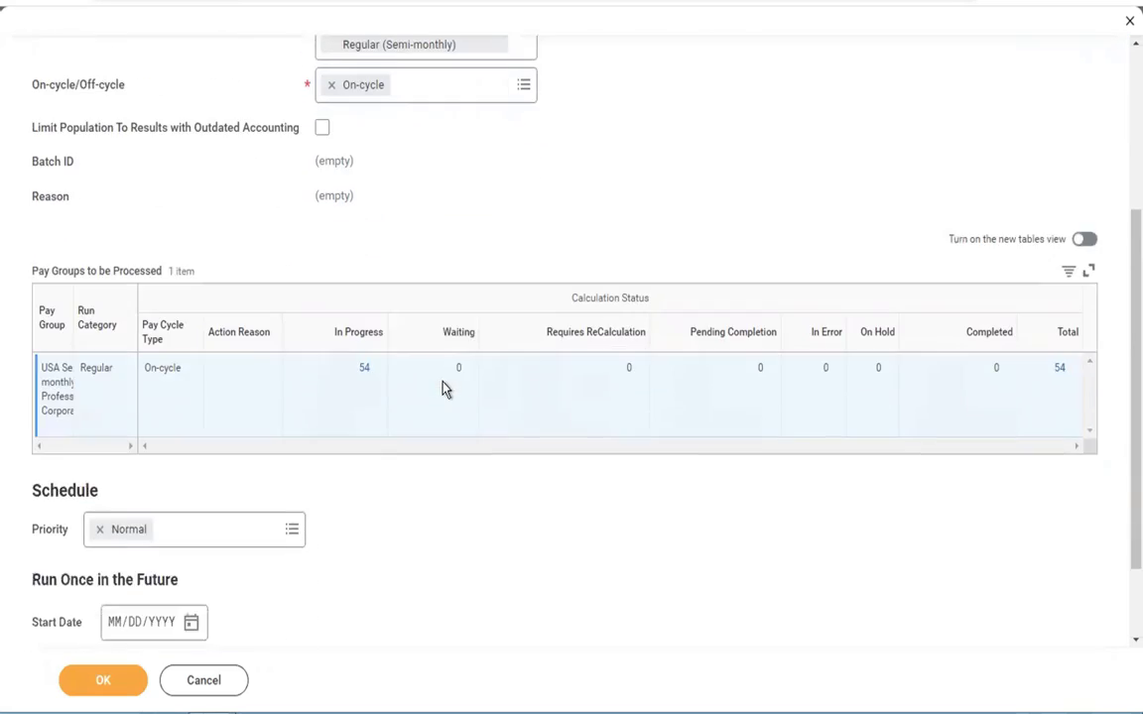
{"action": "left_click", "coordinate": [105, 680]}
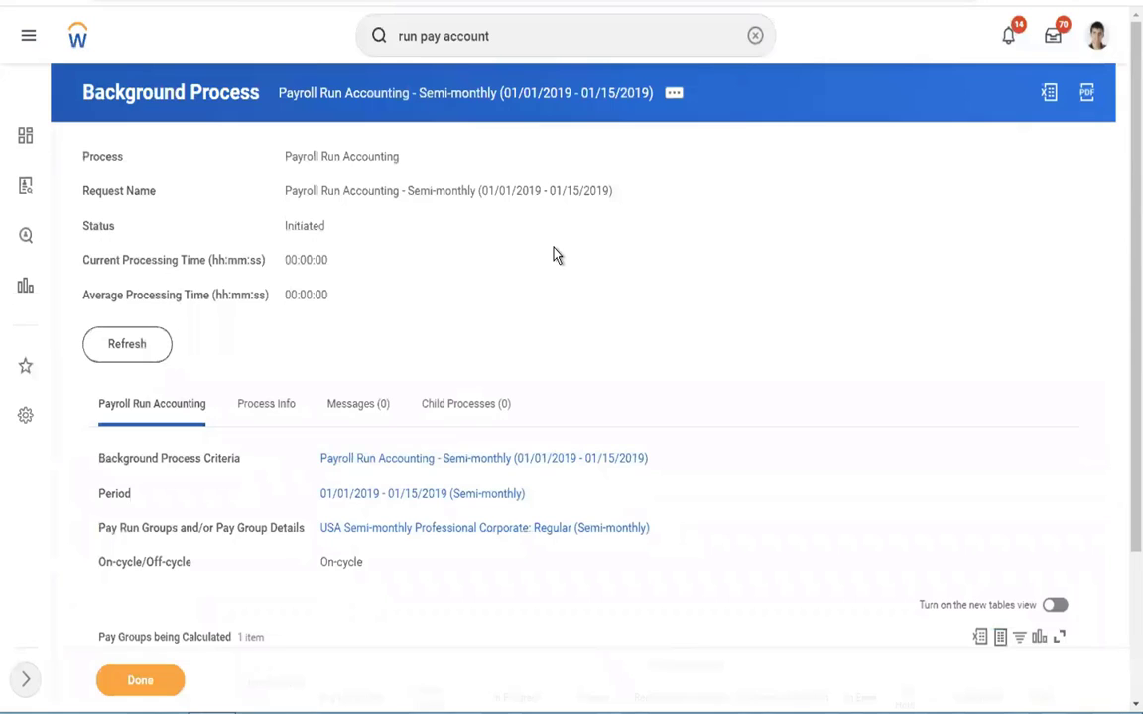
{"action": "left_click", "coordinate": [127, 347]}
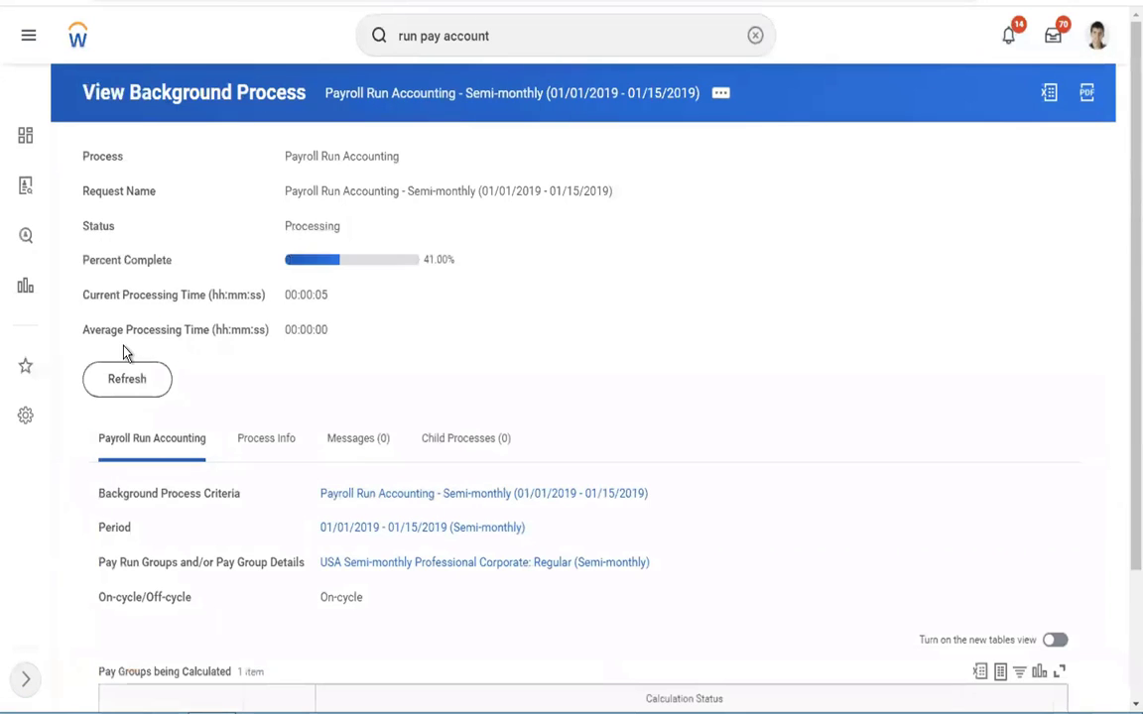
{"action": "left_click", "coordinate": [121, 379]}
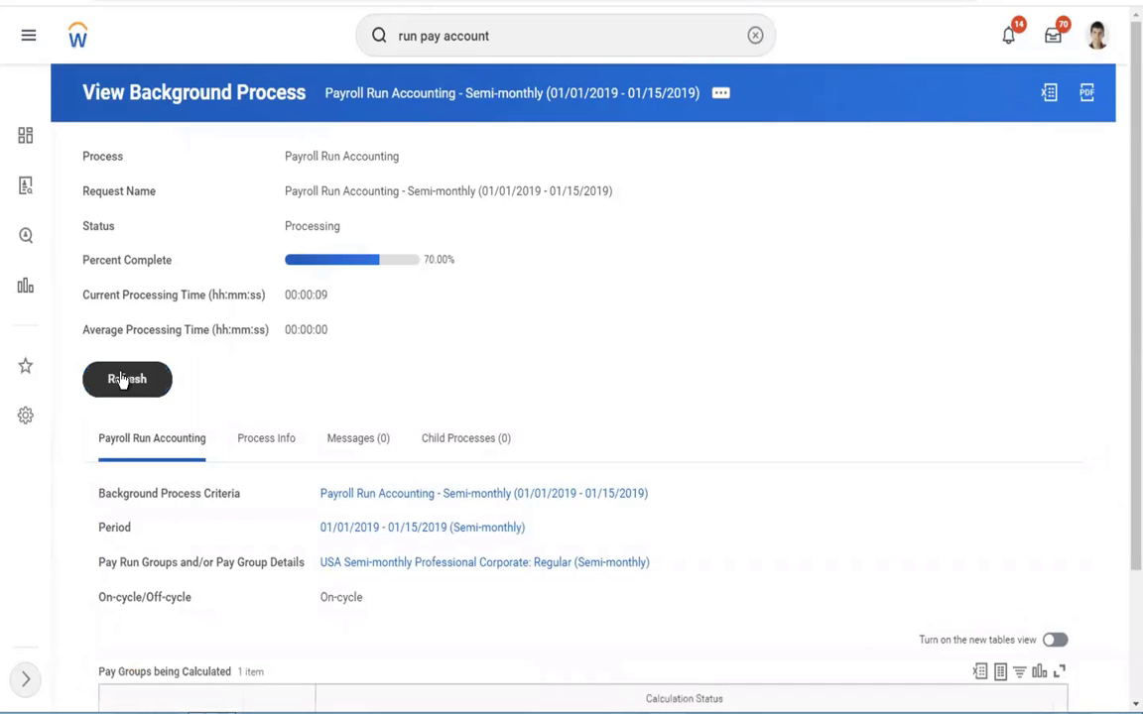
{"action": "left_click", "coordinate": [126, 380]}
{"action": "left_click", "coordinate": [124, 380]}
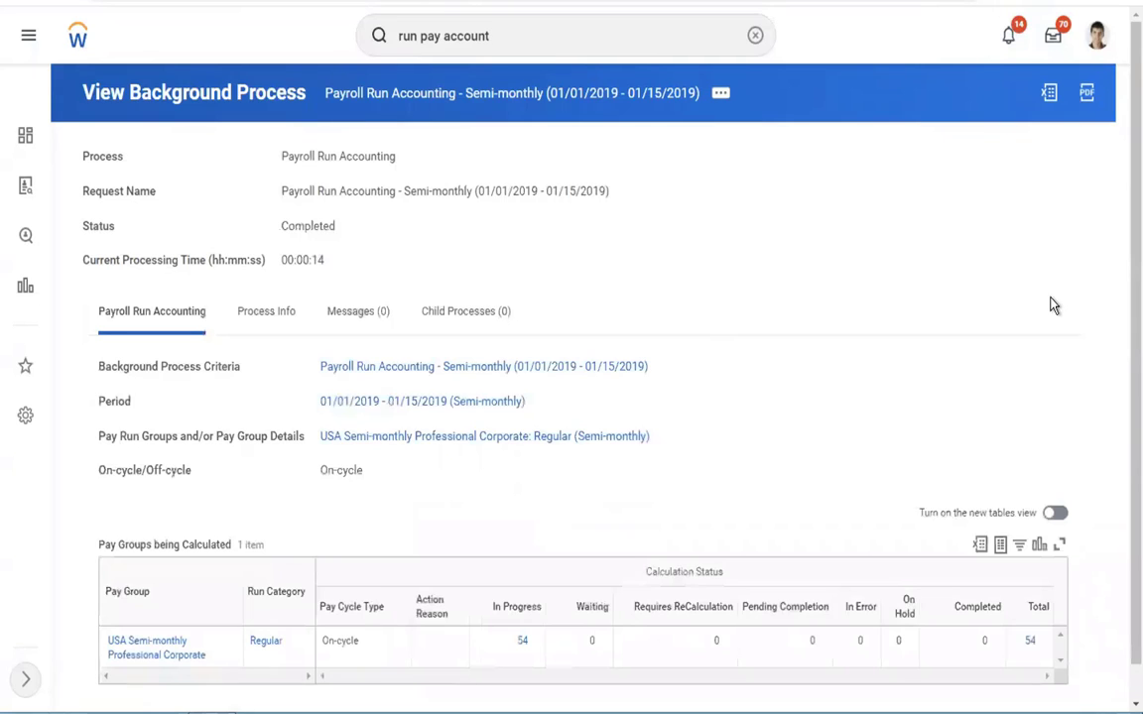
Step: Examine the accounting run's status and pay group table, and go through its process info and step details, including Calculate Journals
{"action": "scroll", "coordinate": [1123, 430], "scroll_direction": "down", "scroll_amount": 1}
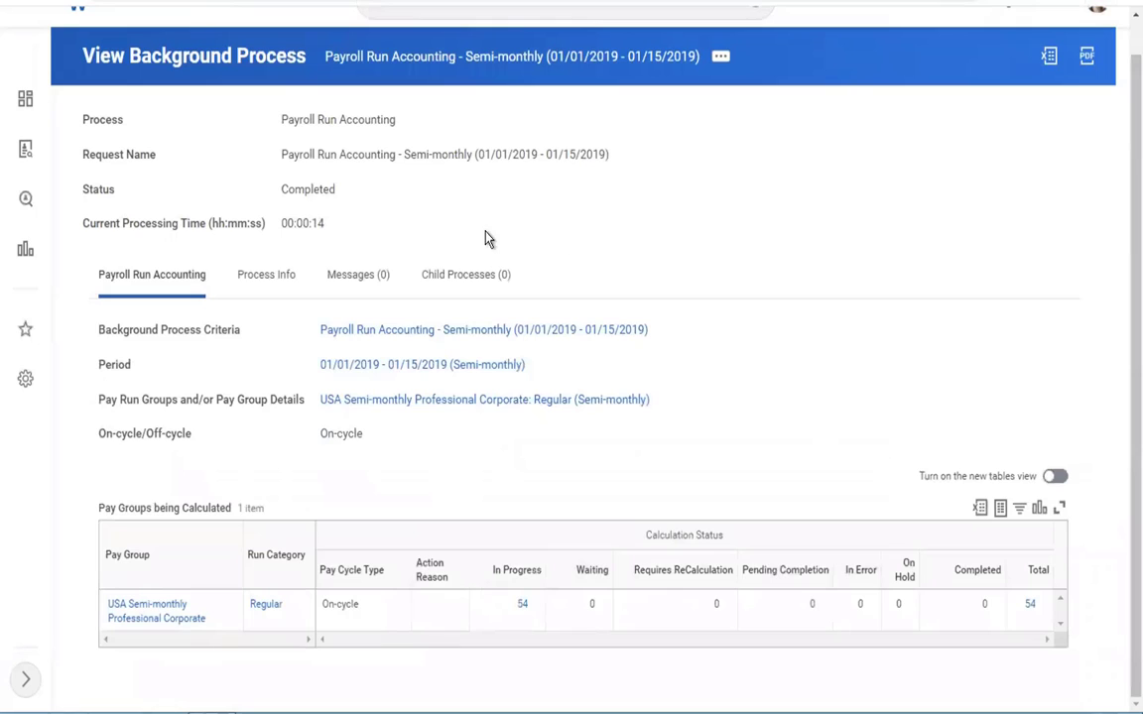
{"action": "left_click_drag", "start_coordinate": [272, 194], "coordinate": [331, 194]}
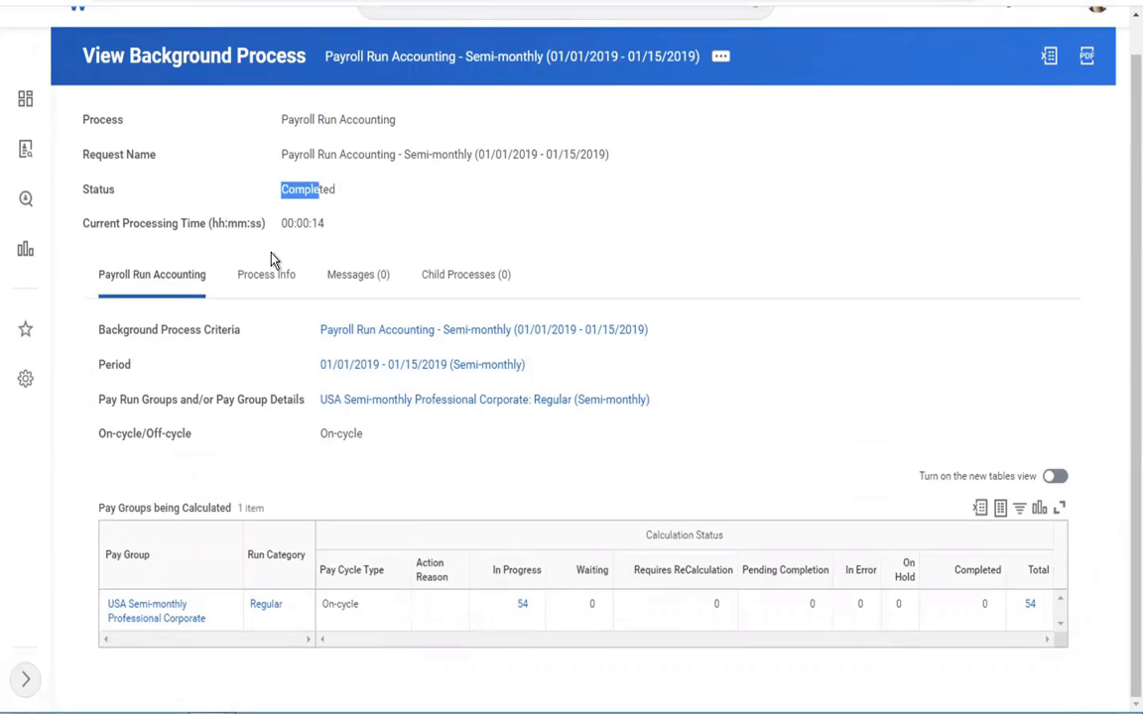
{"action": "left_click", "coordinate": [260, 280]}
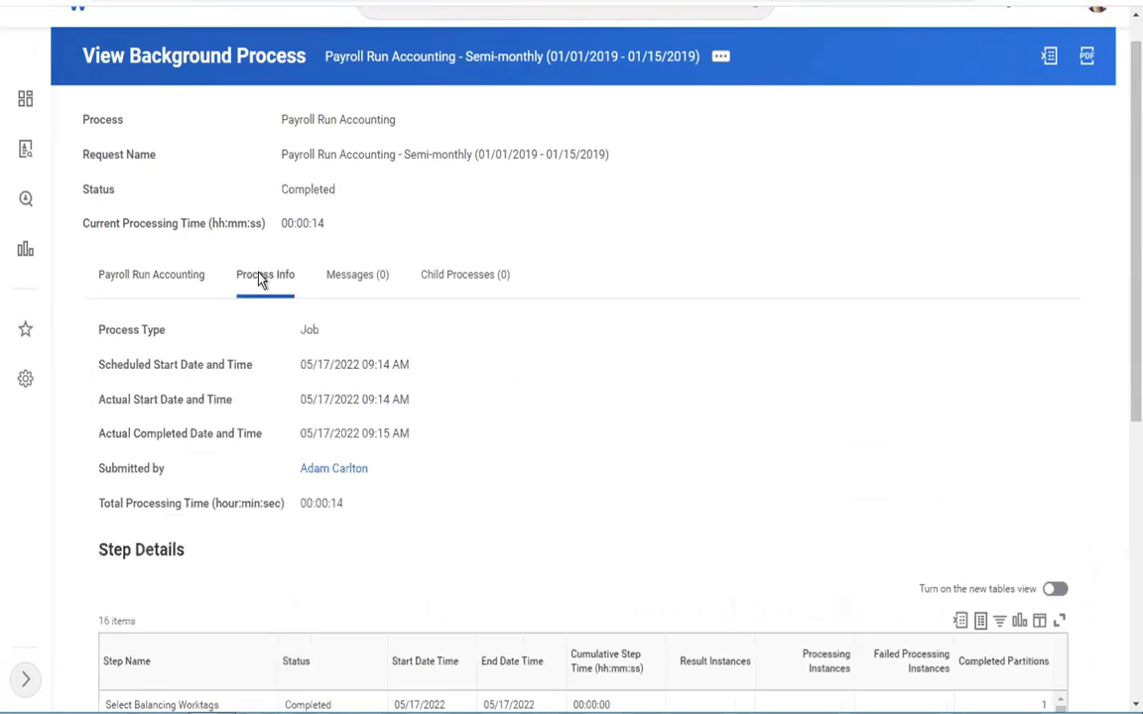
{"action": "left_click_drag", "start_coordinate": [1122, 202], "coordinate": [1123, 498]}
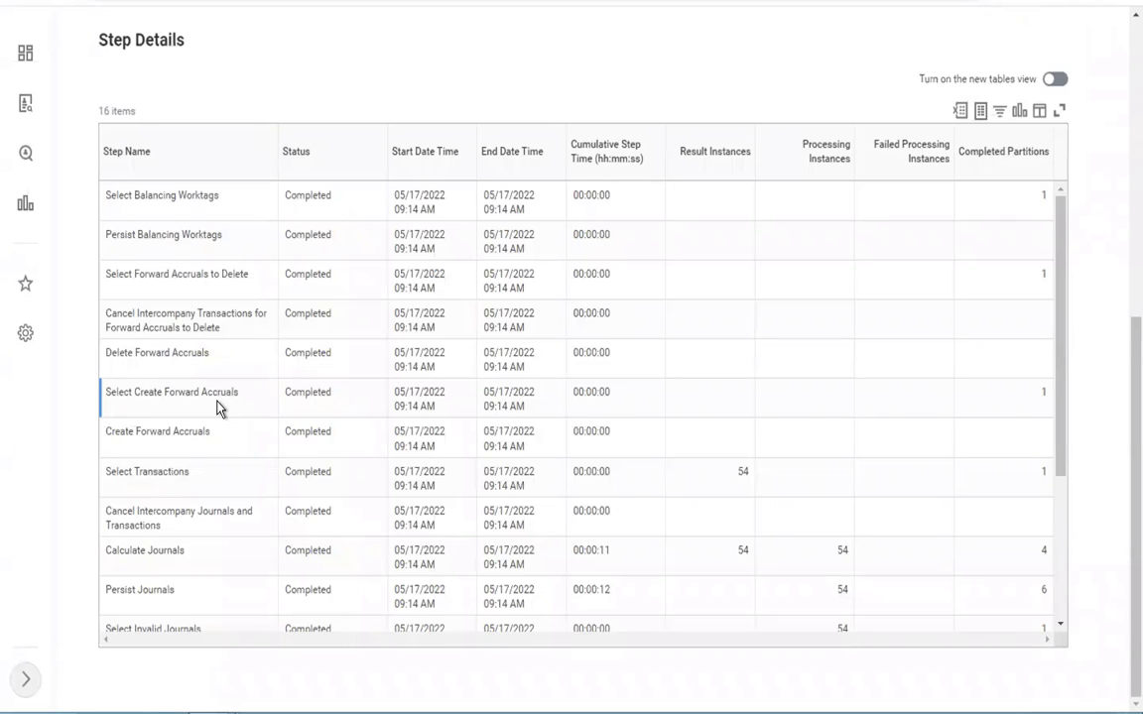
{"action": "left_click", "coordinate": [266, 551]}
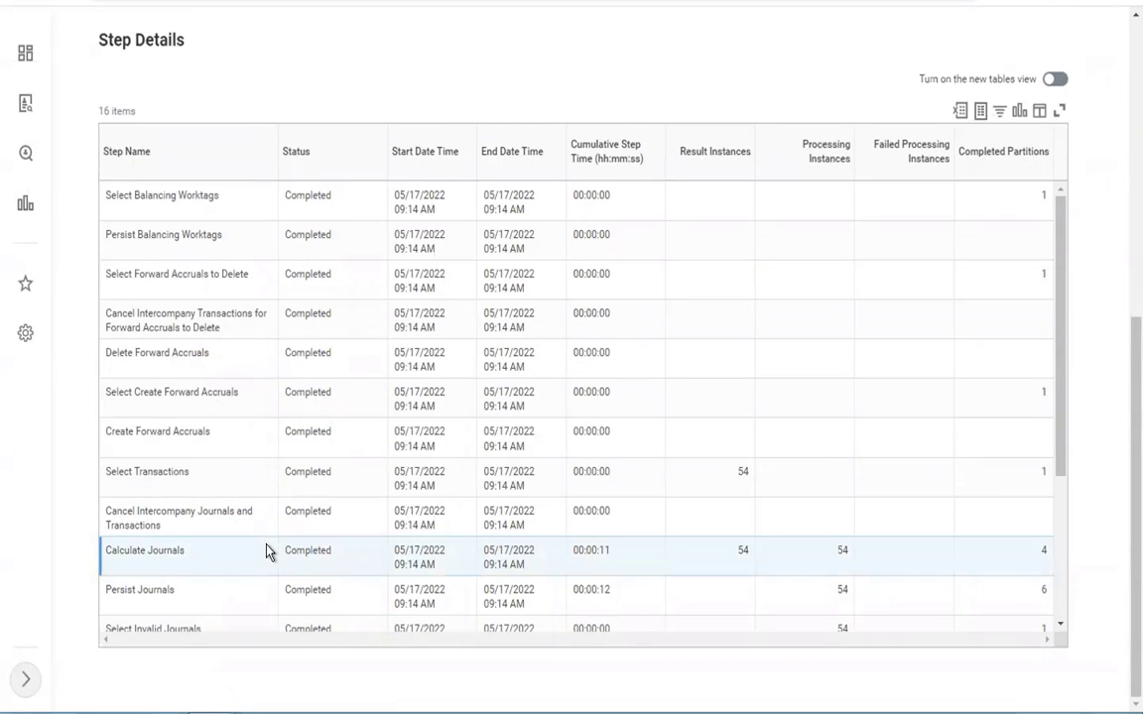
{"action": "scroll", "coordinate": [266, 551], "scroll_direction": "down", "scroll_amount": 1}
{"action": "scroll", "coordinate": [265, 552], "scroll_direction": "down", "scroll_amount": 3}
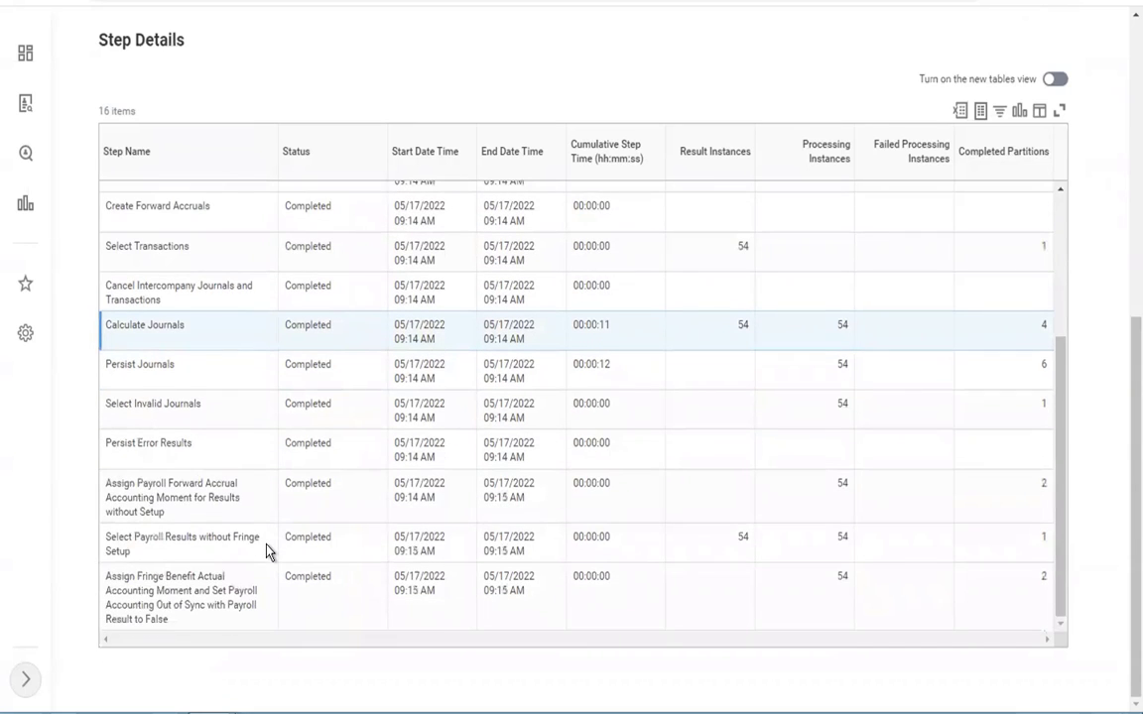
{"action": "scroll", "coordinate": [266, 552], "scroll_direction": "up", "scroll_amount": 5}
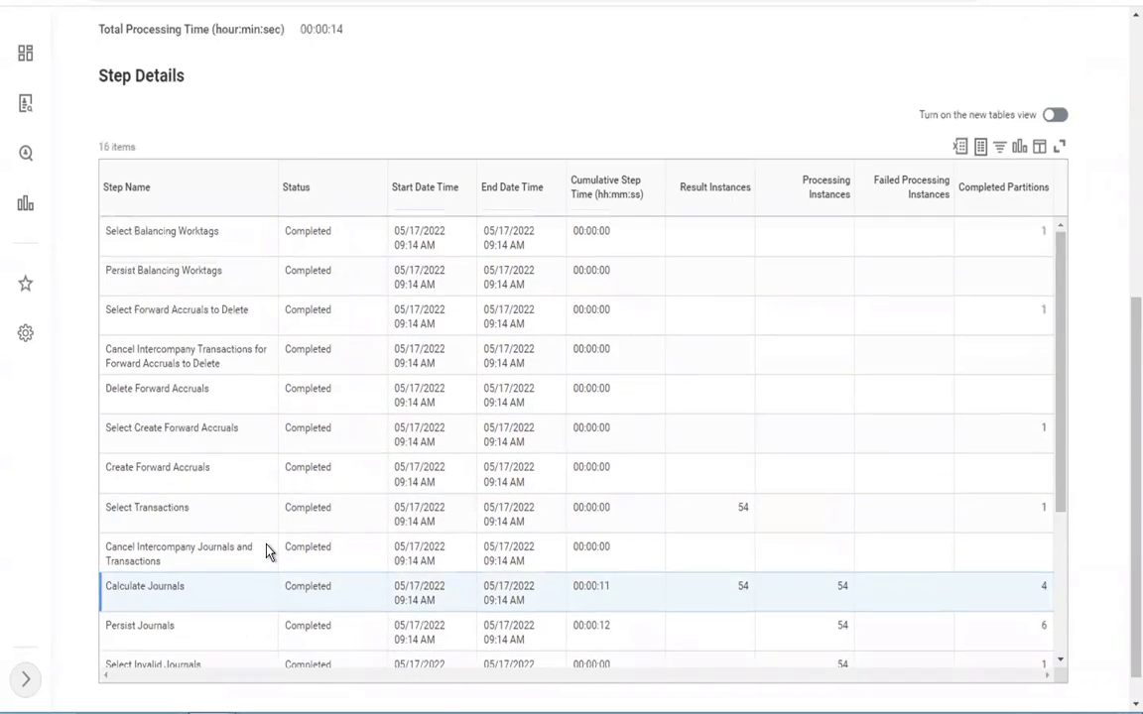
{"action": "scroll", "coordinate": [265, 551], "scroll_direction": "up", "scroll_amount": 1}
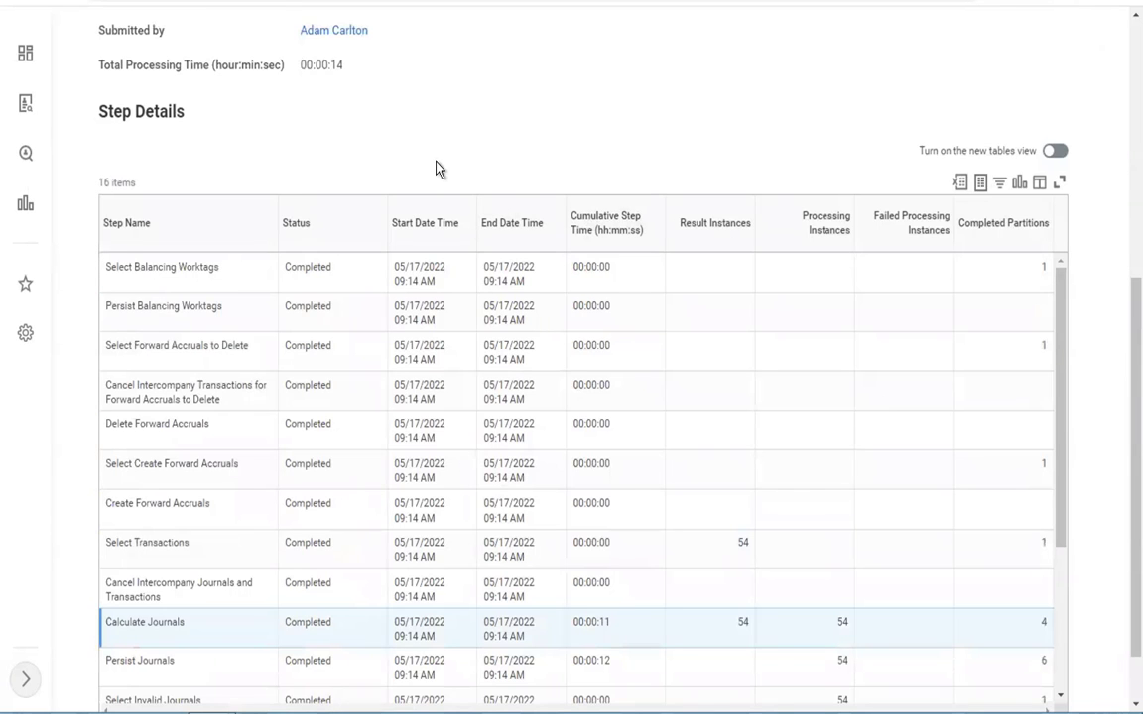
{"action": "scroll", "coordinate": [437, 169], "scroll_direction": "up", "scroll_amount": 5}
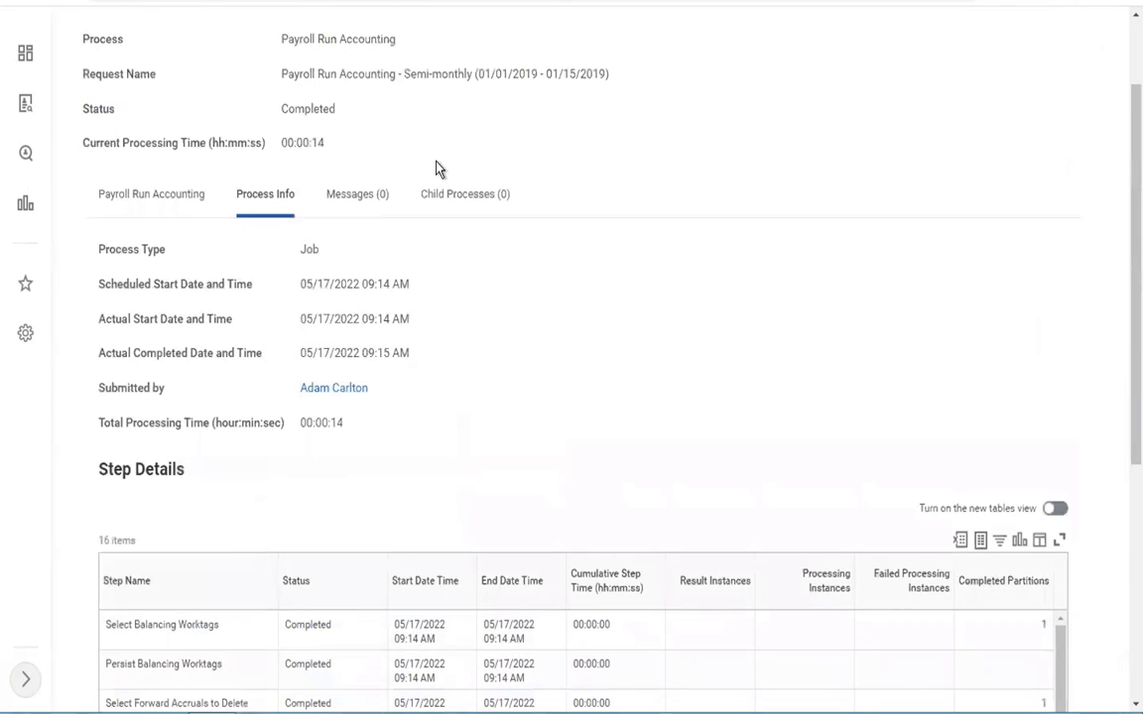
Step: Switch to the Word outline and highlight the "Run pay complete" list item
{"action": "key", "text": "ctrl+Left"}
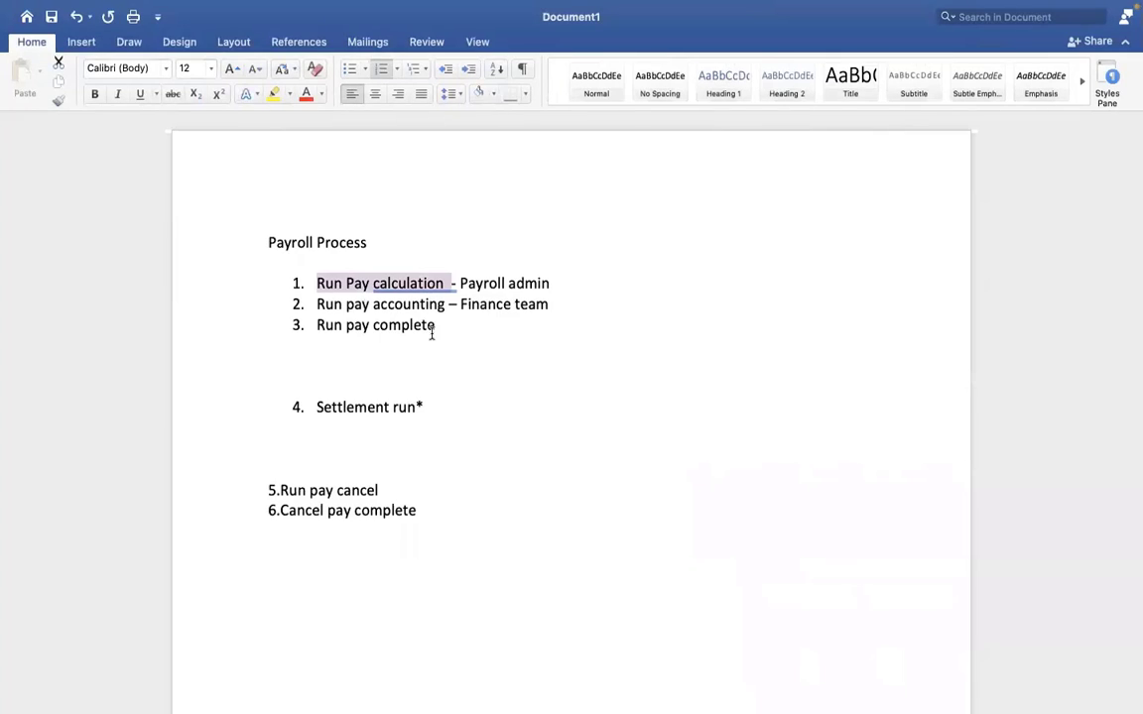
{"action": "left_click_drag", "start_coordinate": [431, 334], "coordinate": [318, 329]}
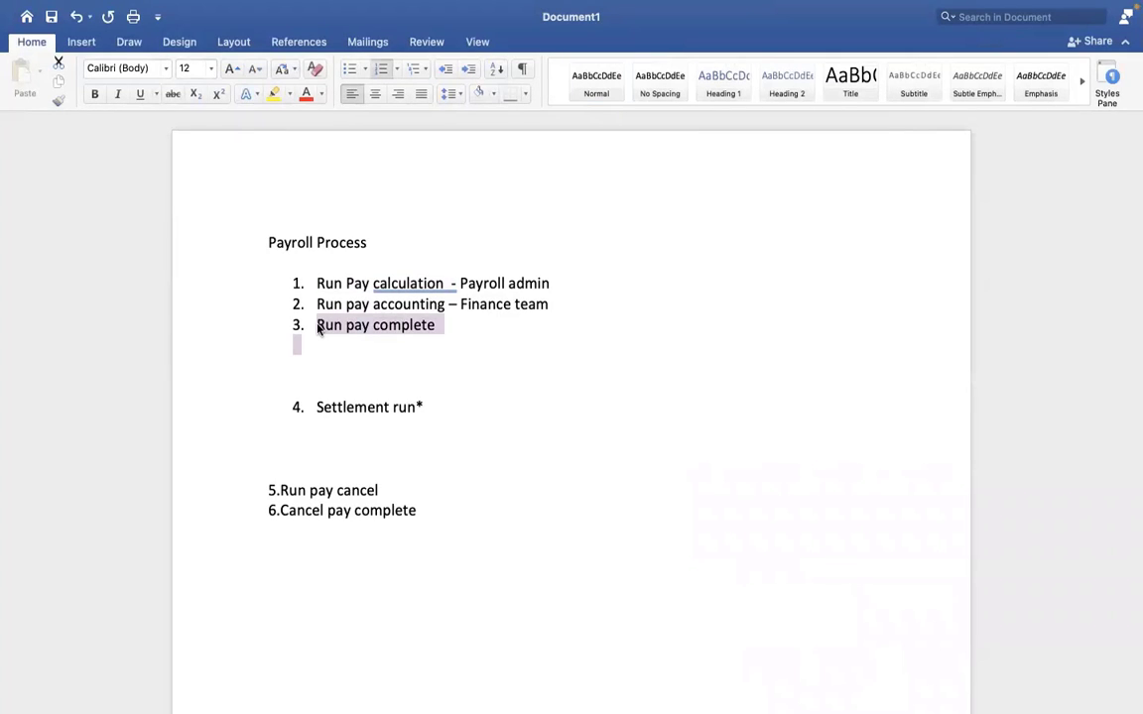
{"action": "left_click", "coordinate": [319, 329]}
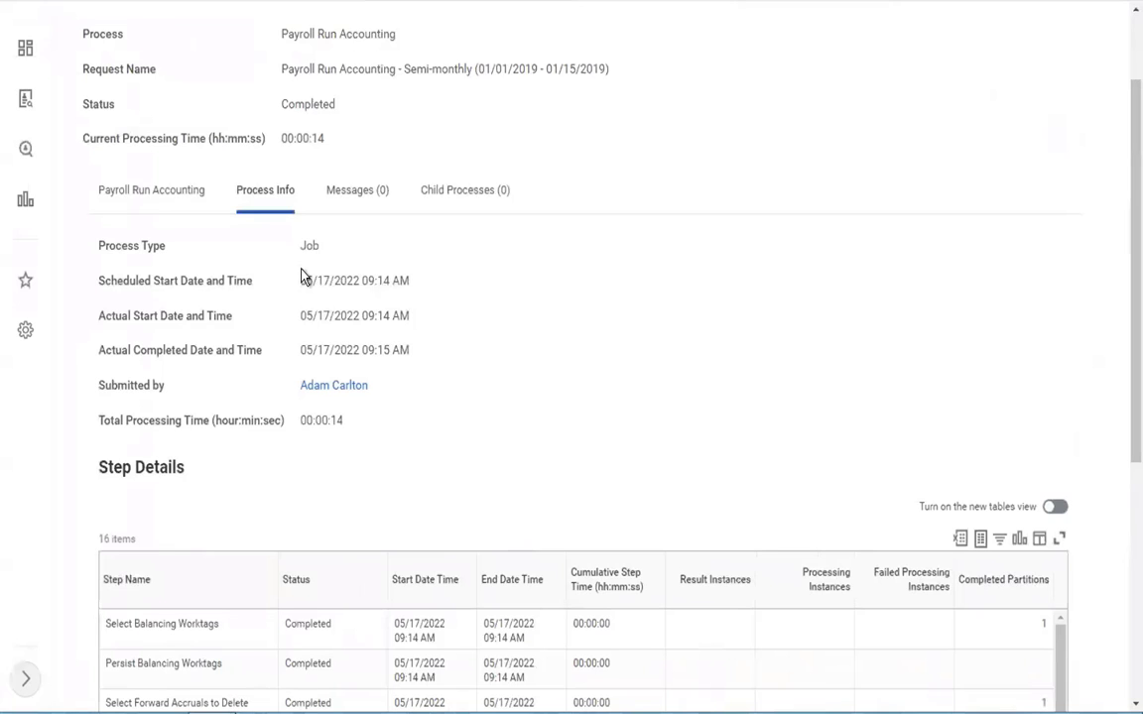
Step: Return to Workday and review the completed accounting run's criteria, highlighting its semi-monthly period
{"action": "left_click", "coordinate": [145, 192]}
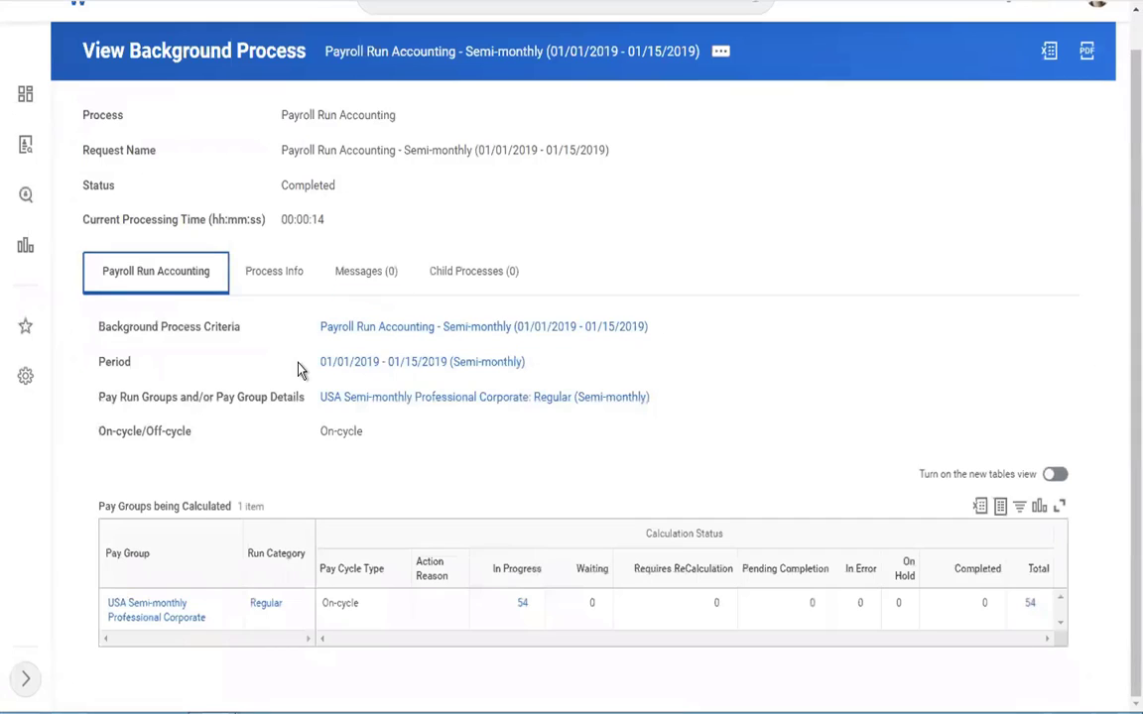
{"action": "left_click_drag", "start_coordinate": [299, 369], "coordinate": [544, 377]}
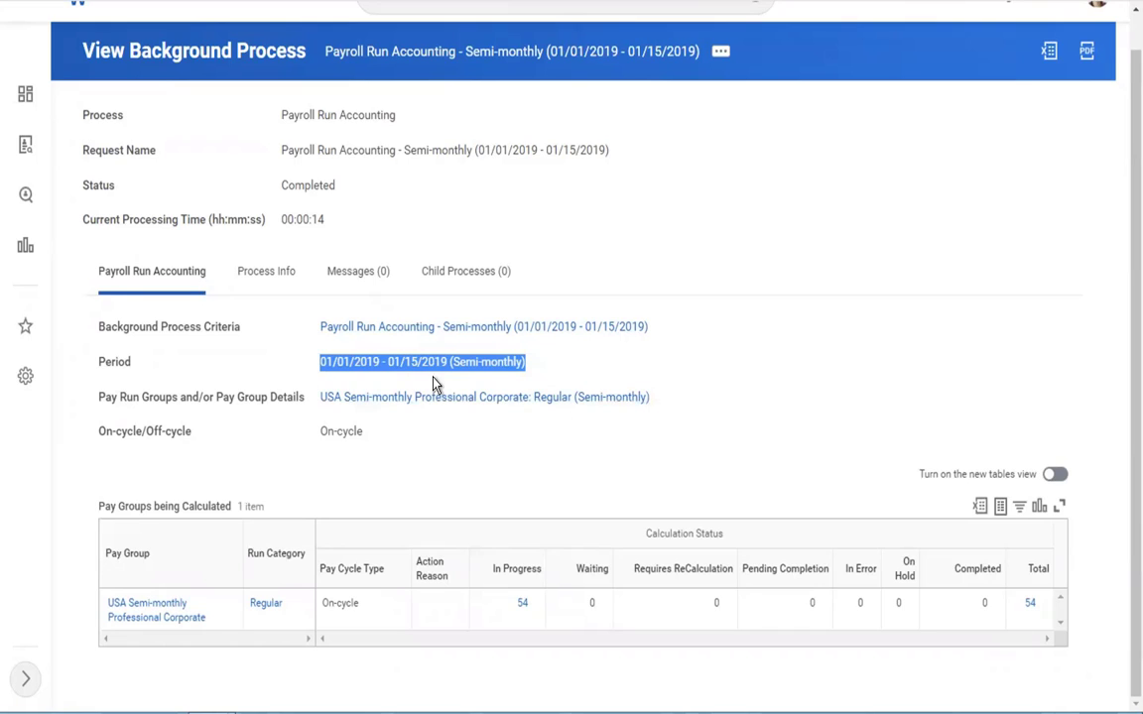
{"action": "left_click", "coordinate": [784, 340]}
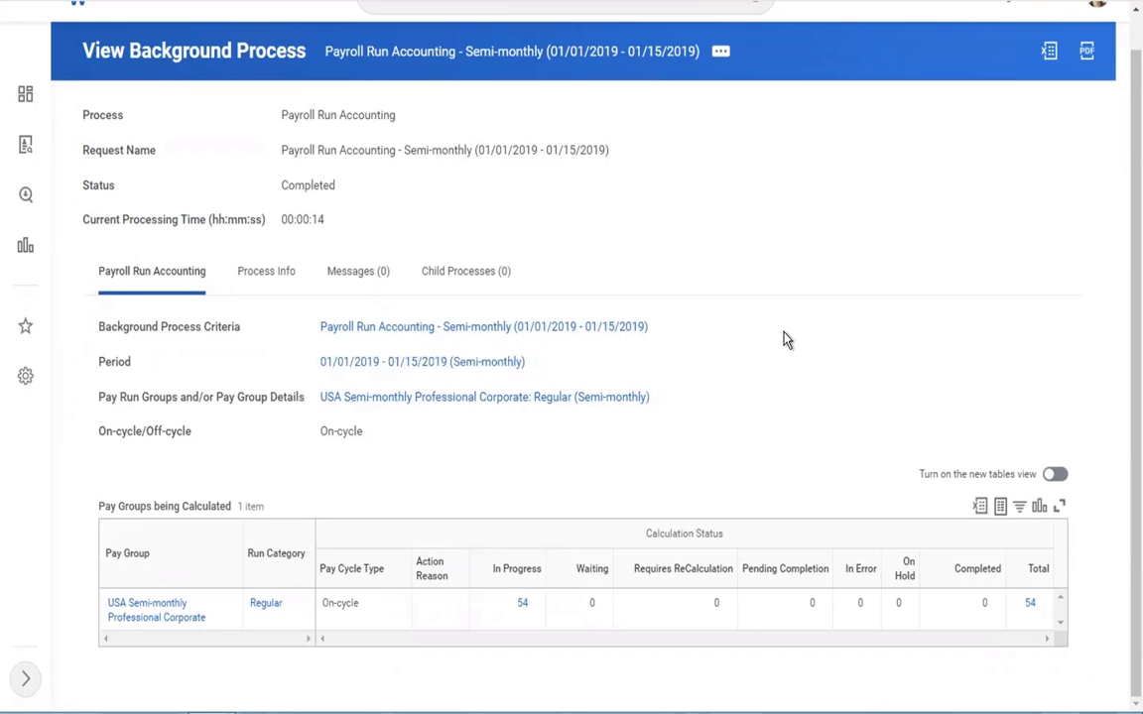
Step: Search for "run pay comple" and open the Run Pay Complete task
{"action": "scroll", "coordinate": [783, 340], "scroll_direction": "up", "scroll_amount": 1}
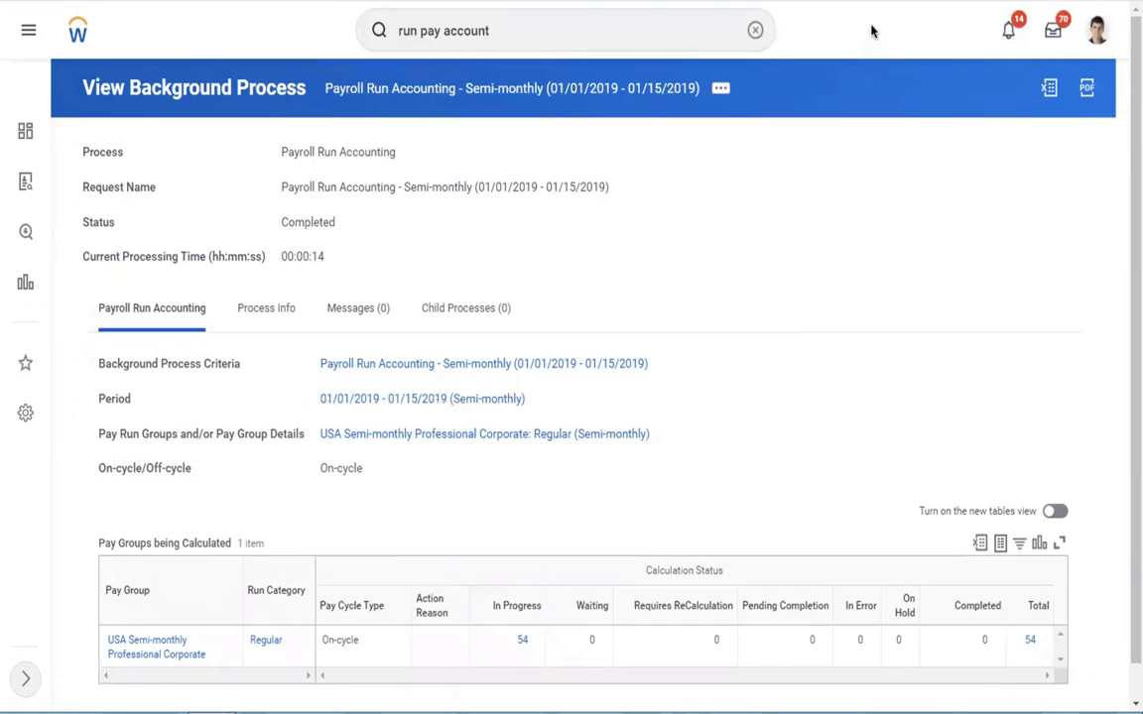
{"action": "left_click", "coordinate": [753, 29]}
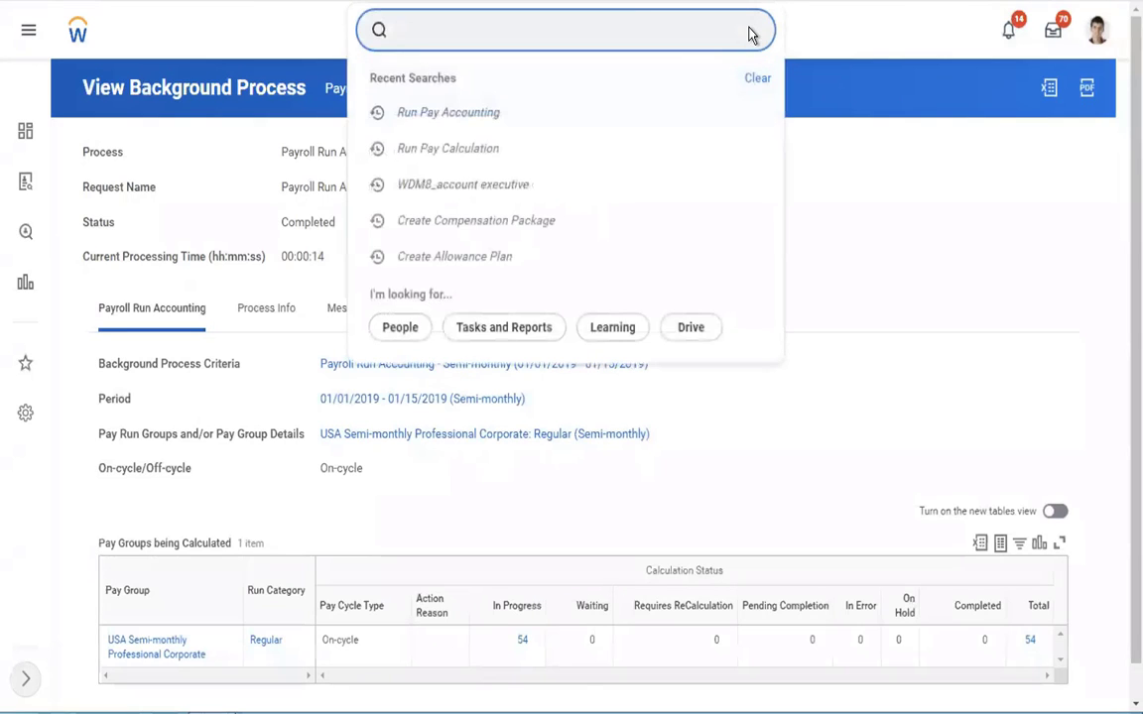
{"action": "type", "text": "run"}
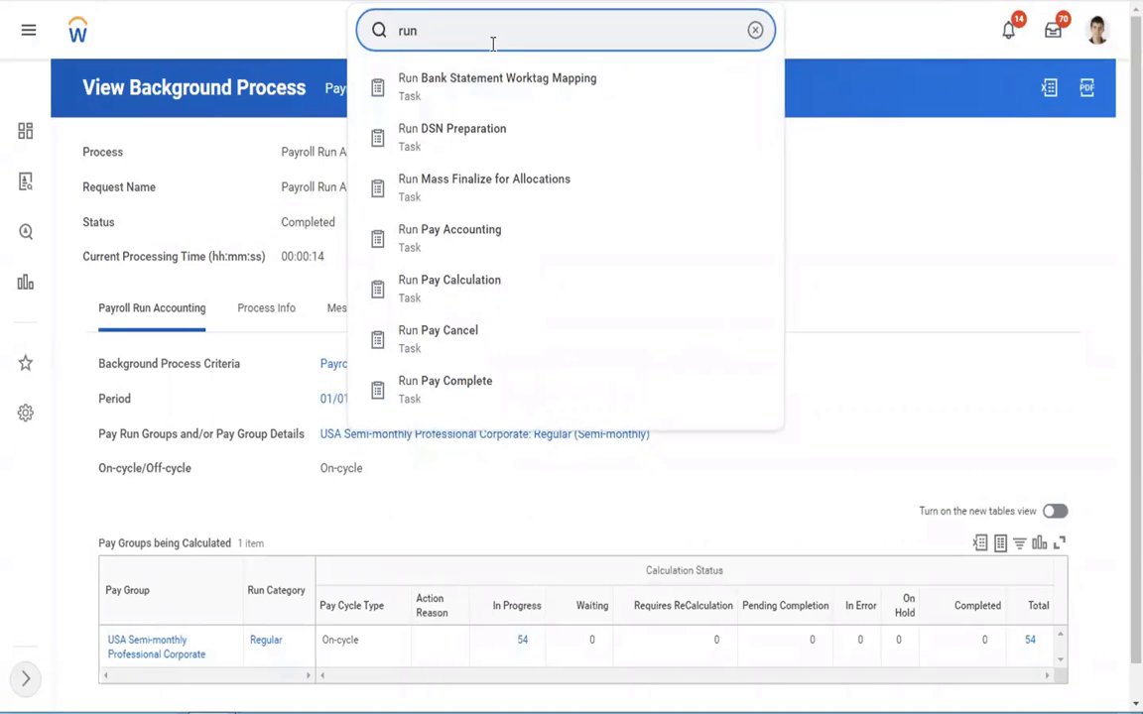
{"action": "left_click", "coordinate": [757, 32]}
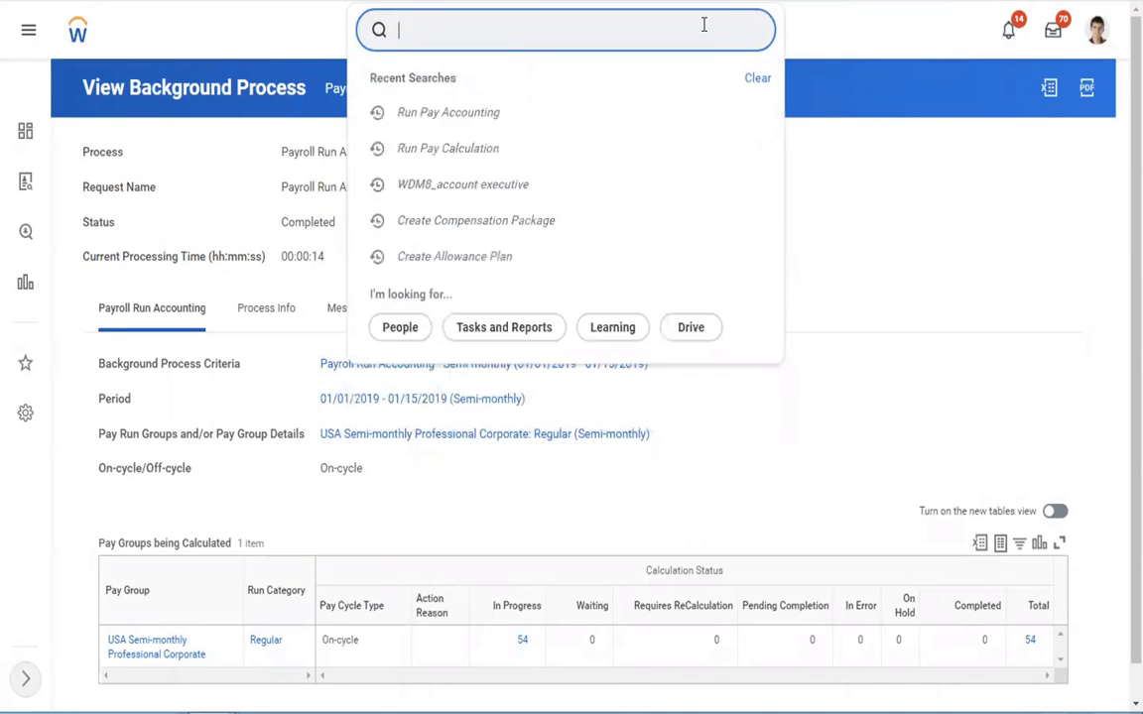
{"action": "type", "text": "run pay comple"}
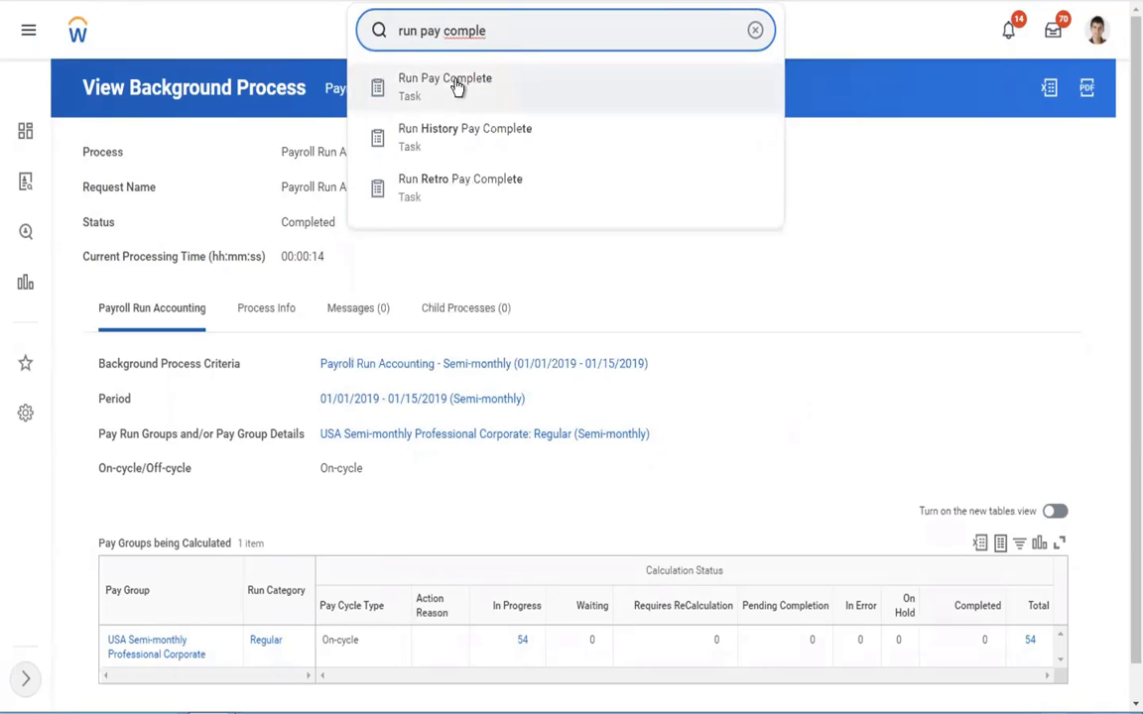
{"action": "left_click", "coordinate": [456, 87]}
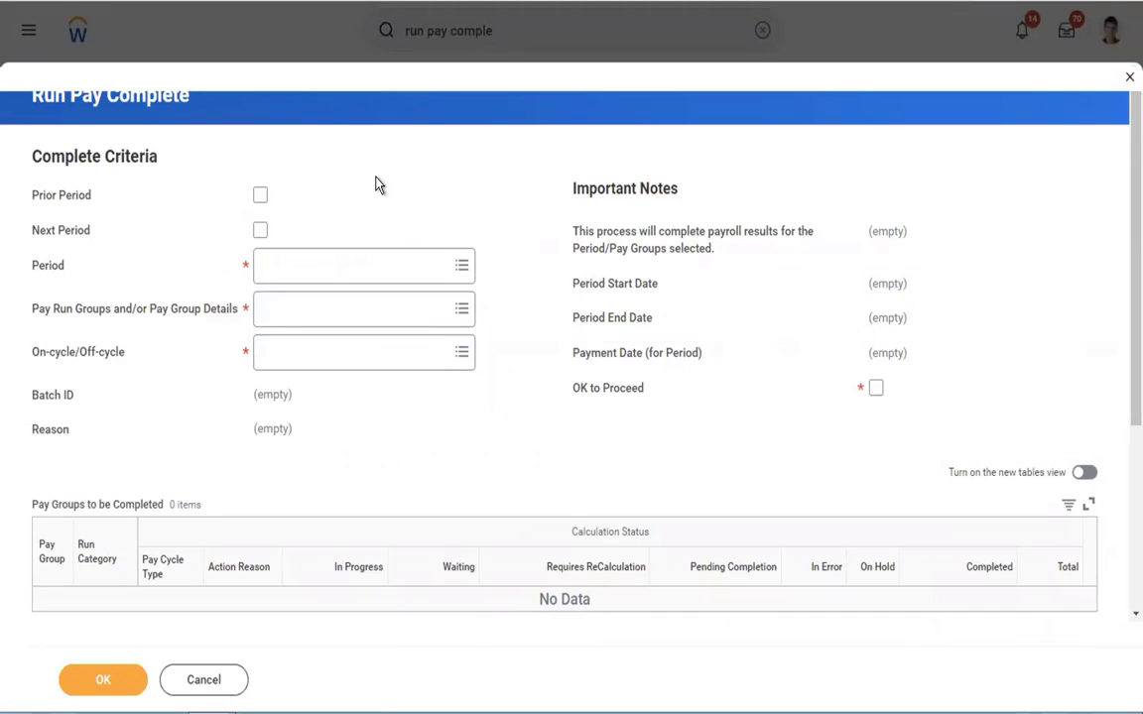
Step: Set the period to complete to 01/01/2019 - 01/15/2019 (Semi-monthly) and the pay group detail to USA Semi-monthly Professional Corporate: Regular, On-cycle
{"action": "left_click", "coordinate": [278, 266]}
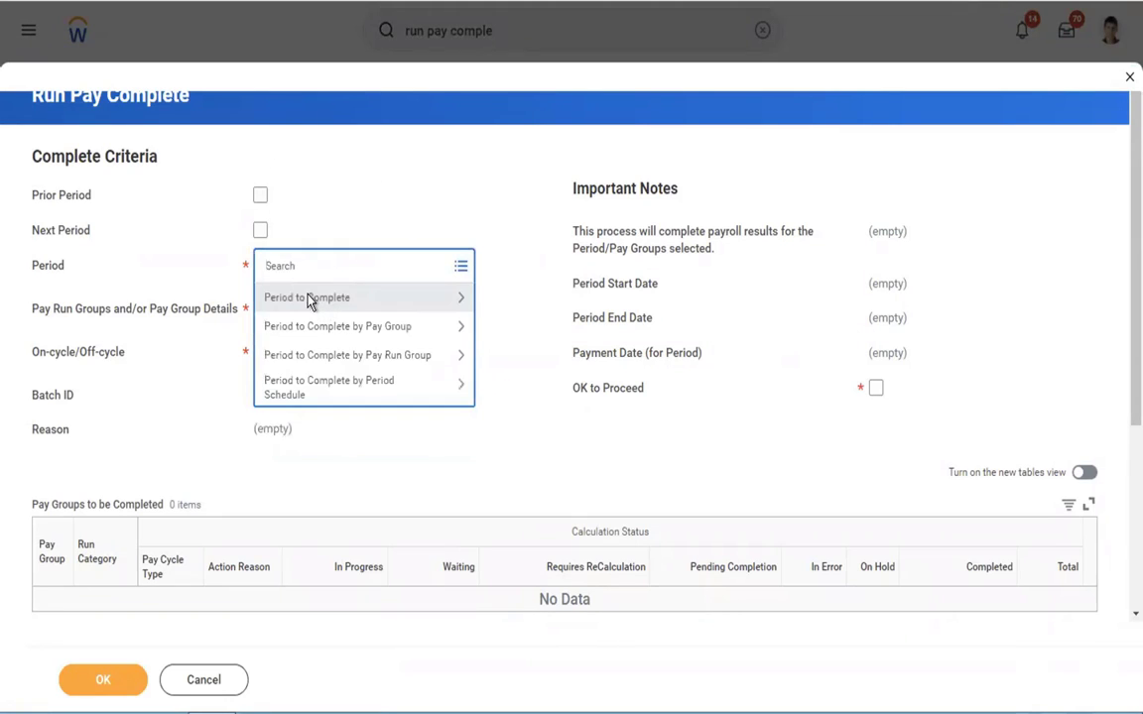
{"action": "left_click", "coordinate": [311, 301]}
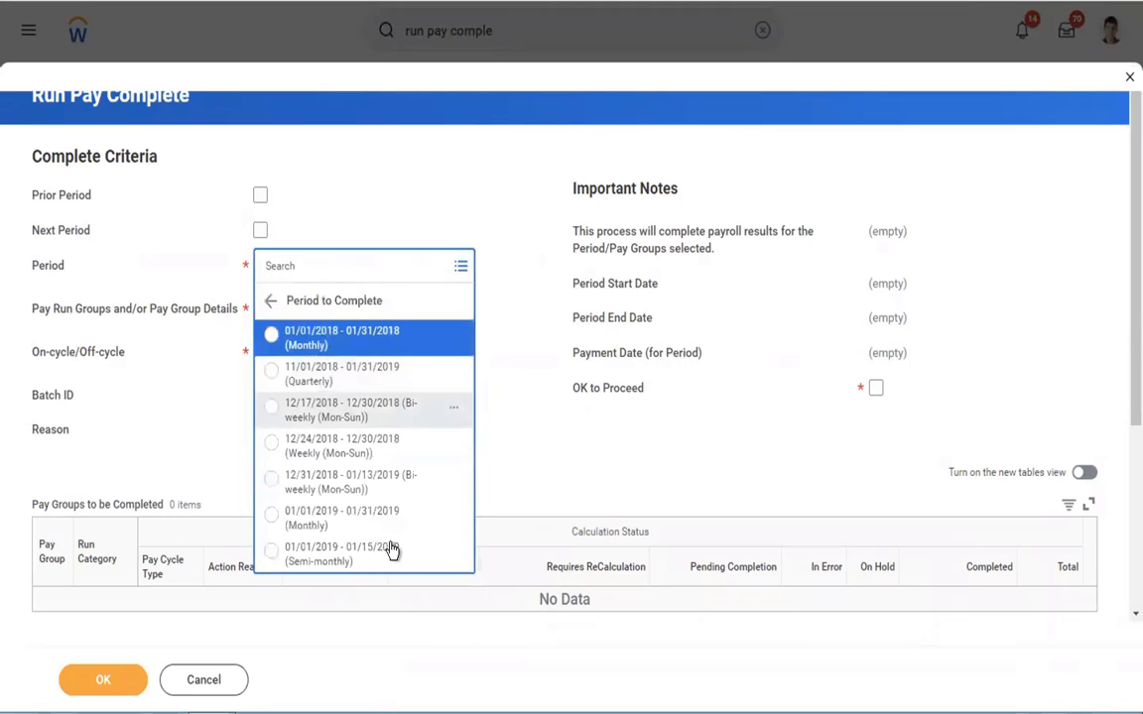
{"action": "left_click", "coordinate": [342, 555]}
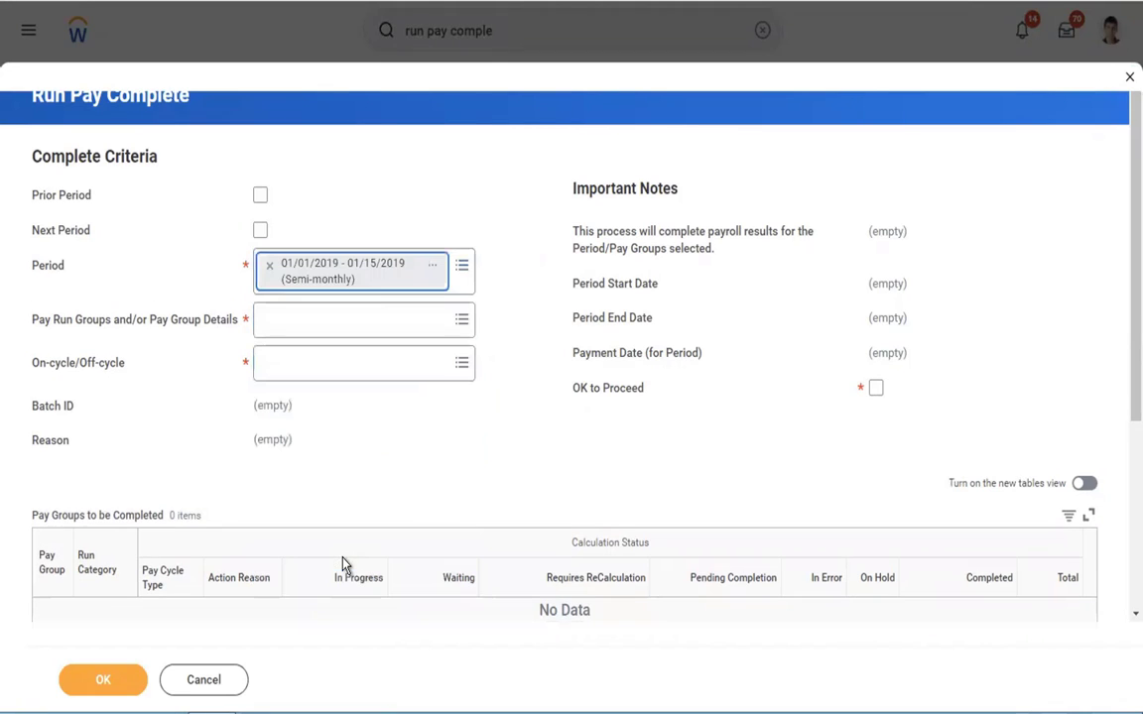
{"action": "left_click", "coordinate": [282, 332]}
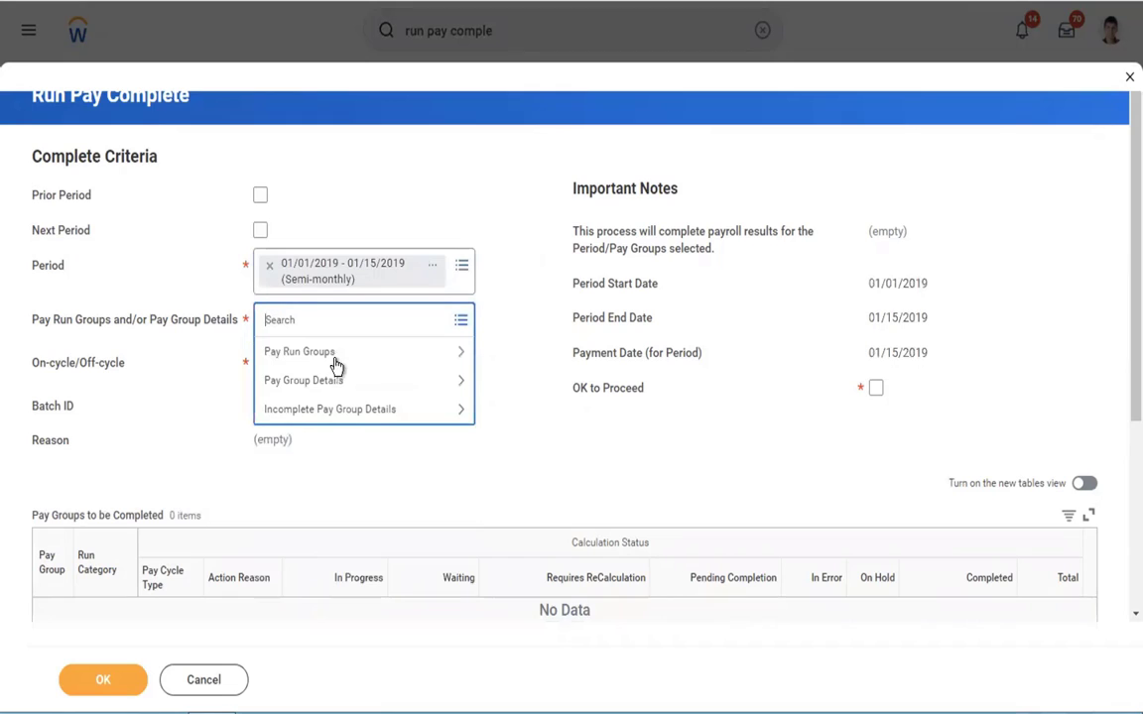
{"action": "left_click", "coordinate": [283, 381]}
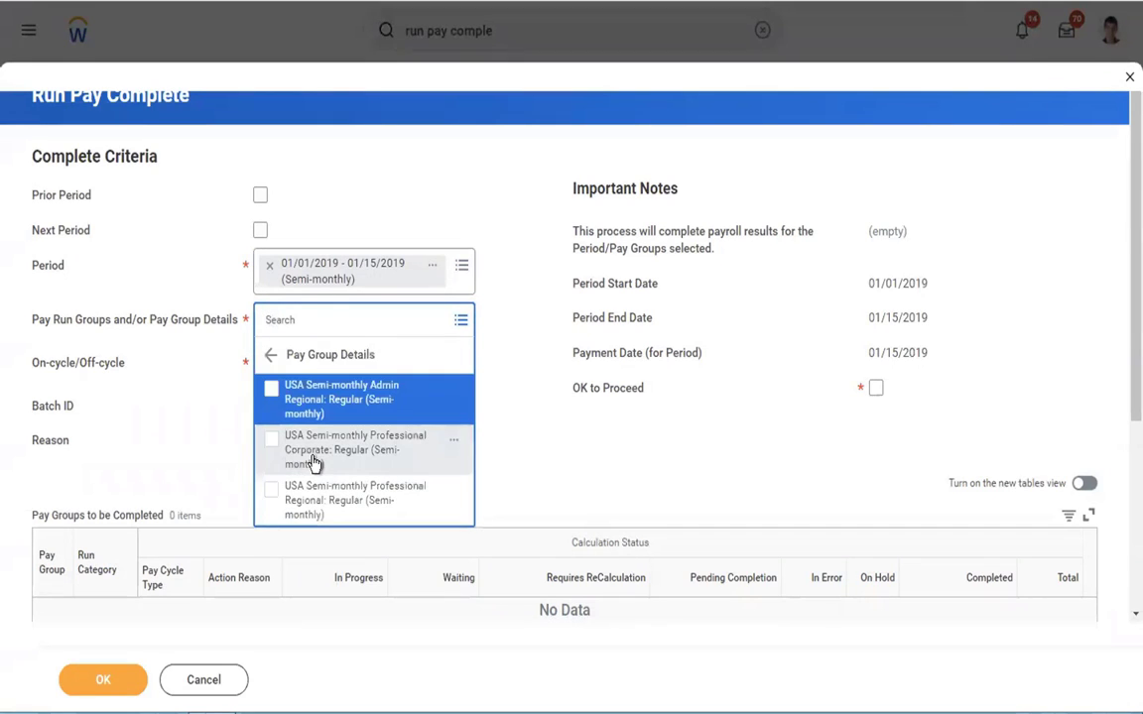
{"action": "left_click", "coordinate": [314, 463]}
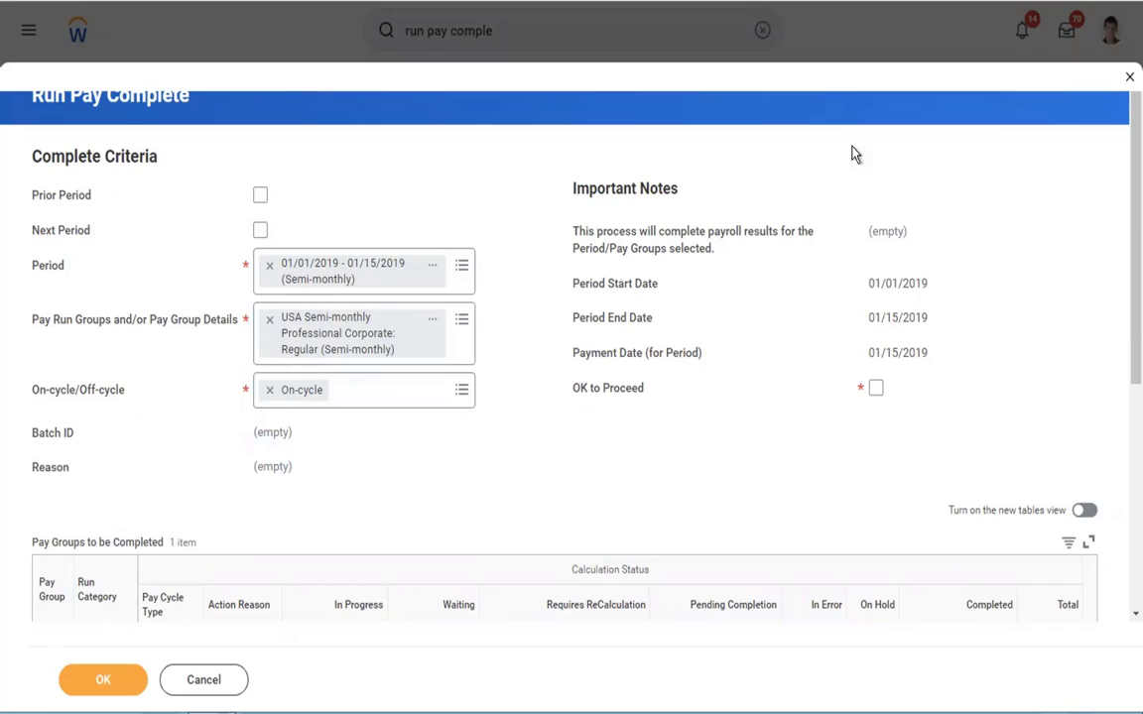
Step: Check the period start date, period end date and payment date in the Important Notes
{"action": "triple_click", "coordinate": [871, 294]}
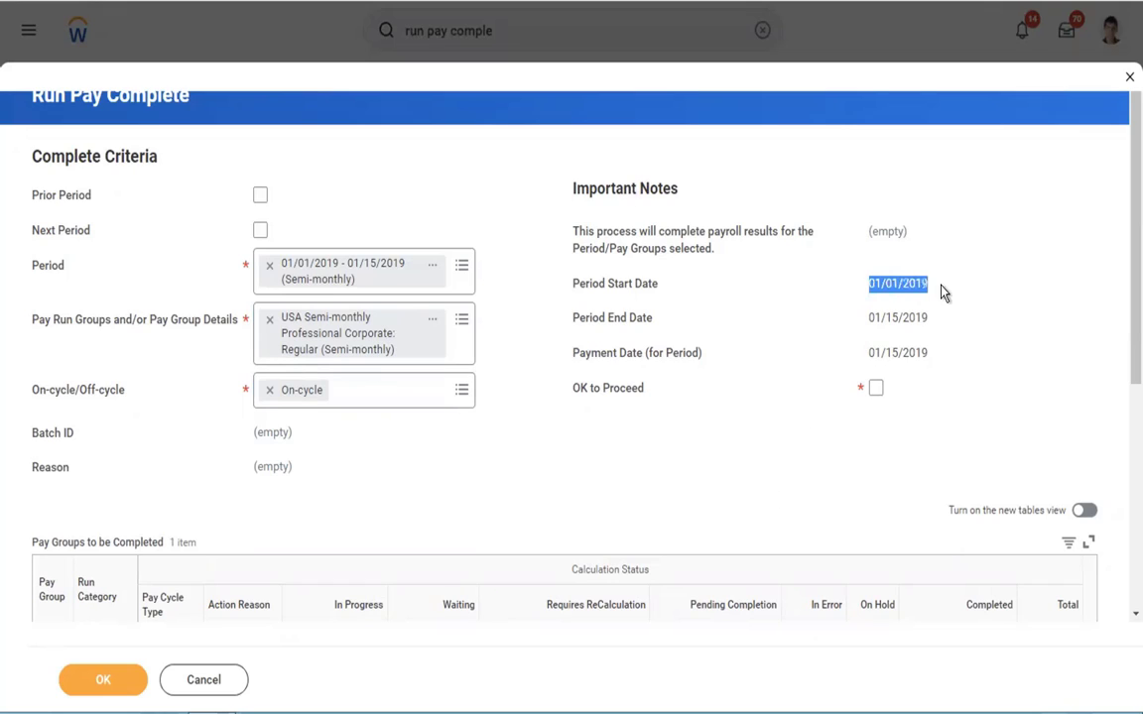
{"action": "left_click_drag", "start_coordinate": [869, 317], "coordinate": [929, 355]}
{"action": "left_click_drag", "start_coordinate": [922, 293], "coordinate": [911, 282]}
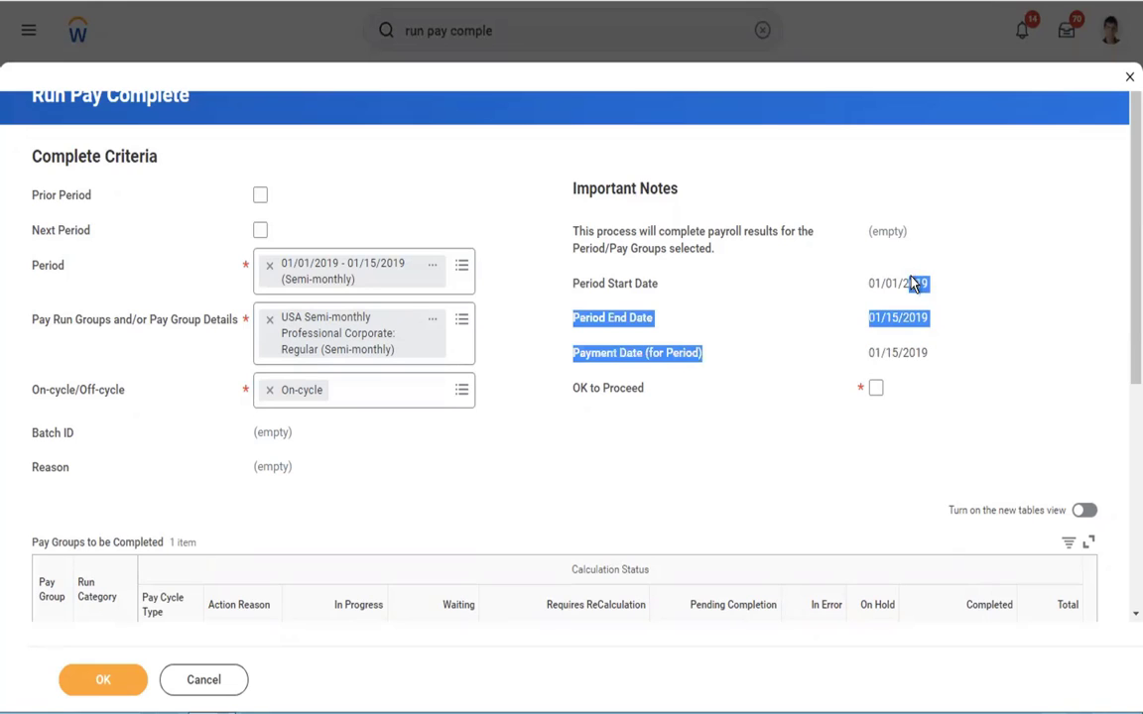
{"action": "left_click", "coordinate": [857, 288]}
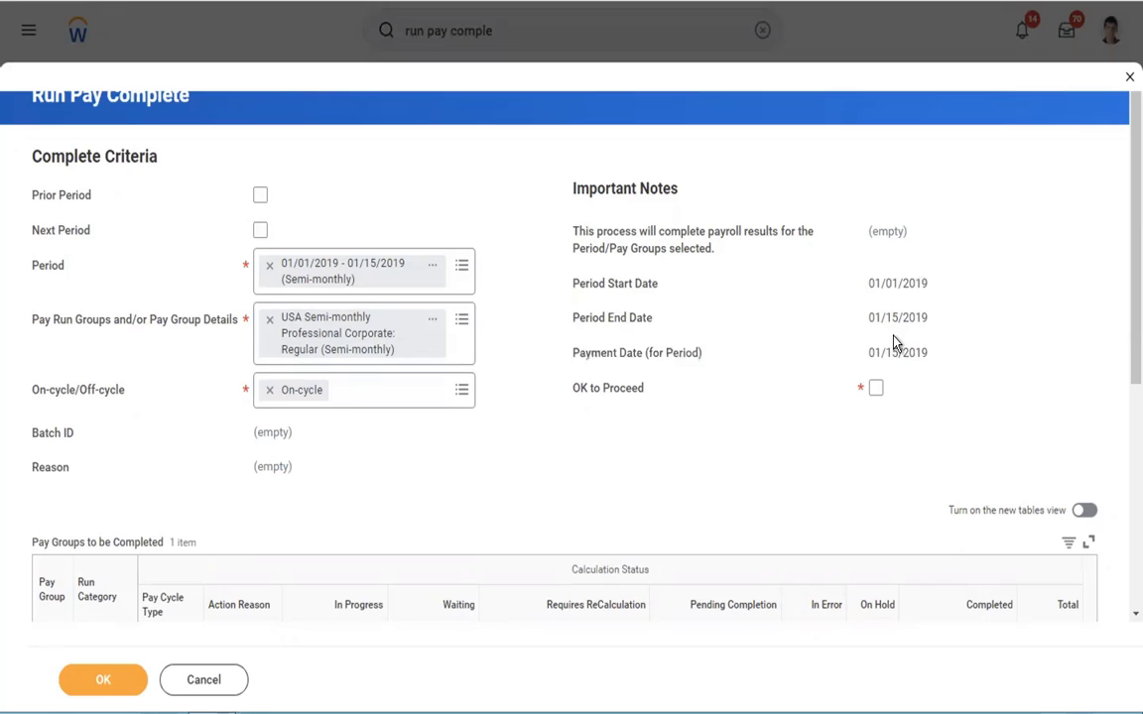
Step: Mark the run as OK to Proceed, review the pay groups to be completed and submit the pay complete run
{"action": "left_click", "coordinate": [877, 389]}
{"action": "scroll", "coordinate": [1122, 377], "scroll_direction": "down", "scroll_amount": 4}
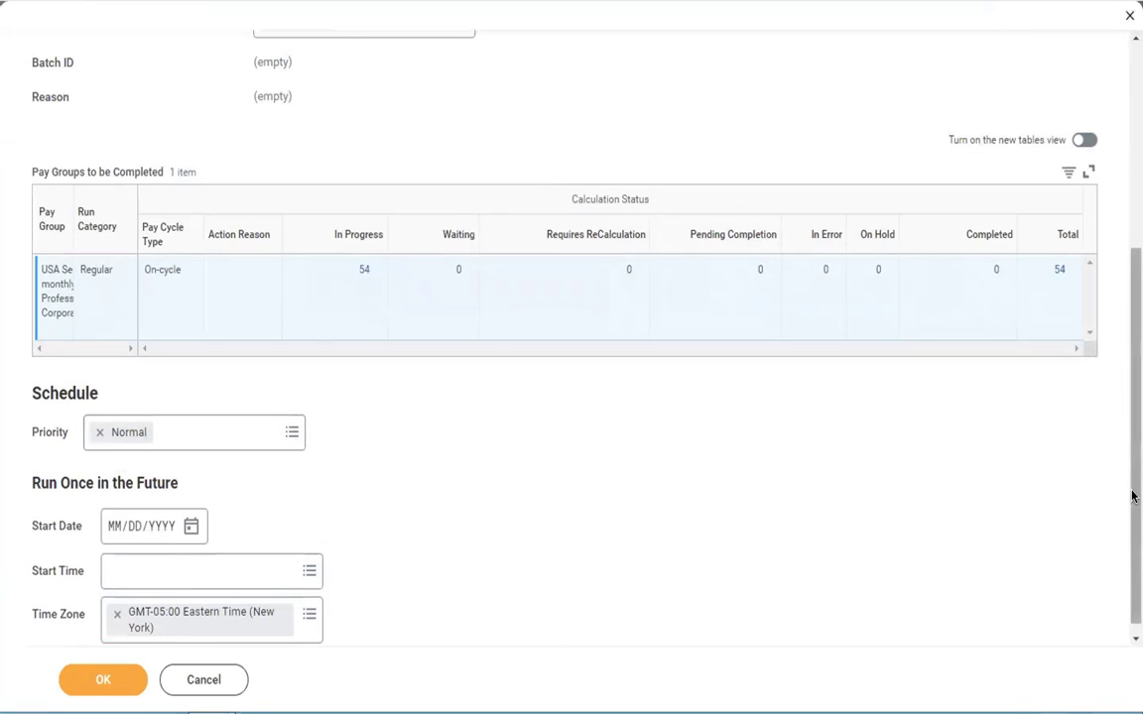
{"action": "scroll", "coordinate": [1122, 270], "scroll_direction": "up", "scroll_amount": 4}
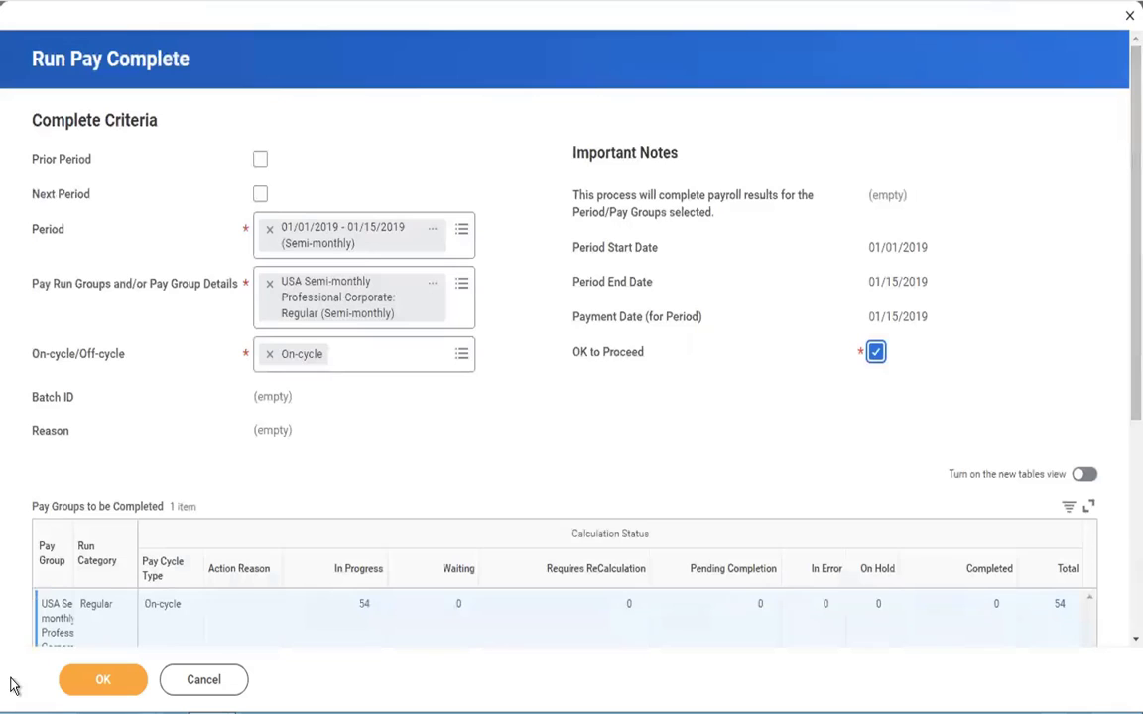
{"action": "left_click", "coordinate": [96, 681]}
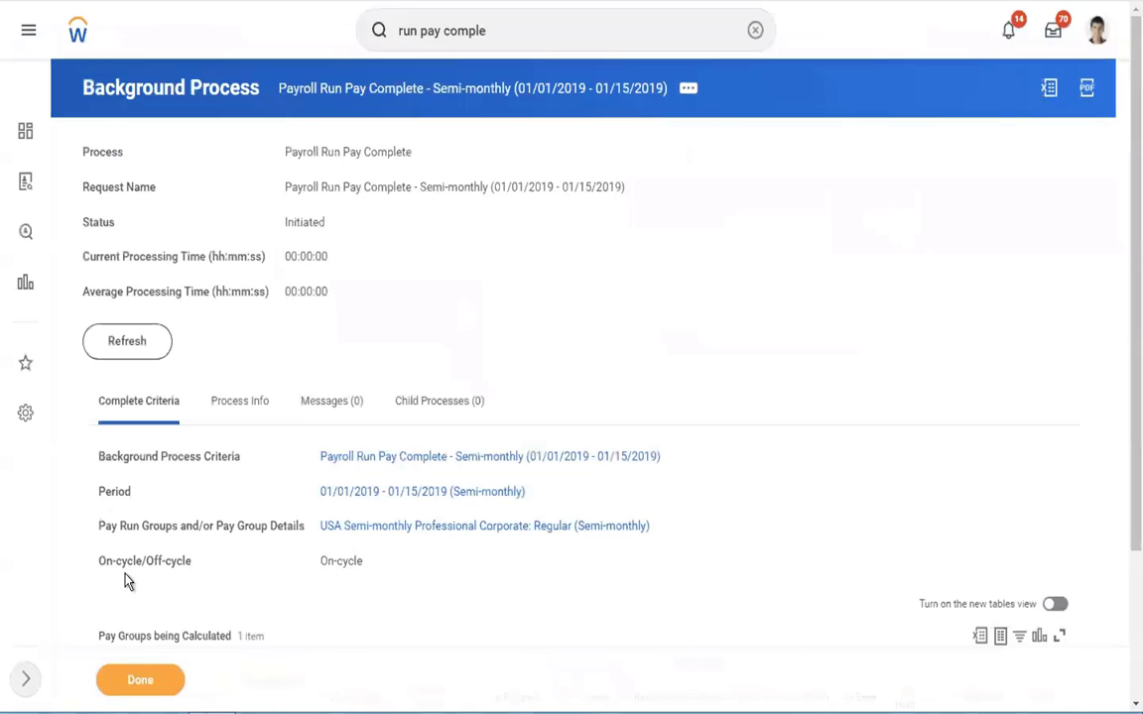
Step: Refresh the pay complete background process until it finishes, and check its status and pay group table
{"action": "left_click", "coordinate": [146, 355]}
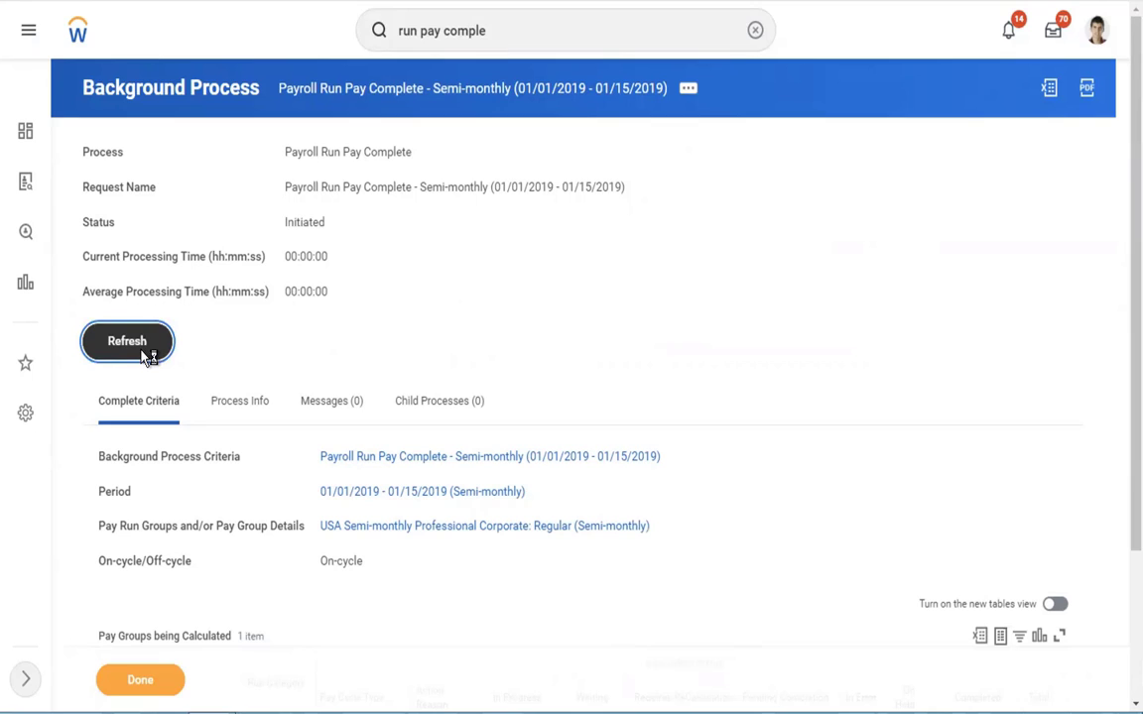
{"action": "left_click", "coordinate": [145, 354]}
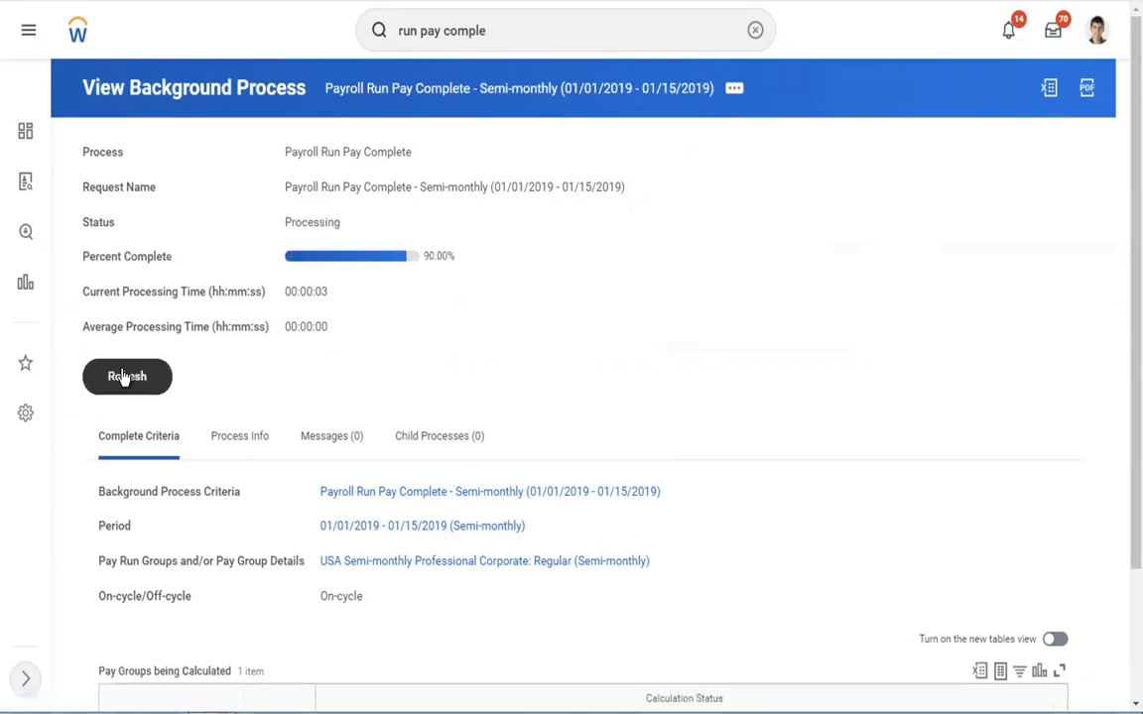
{"action": "left_click", "coordinate": [125, 377]}
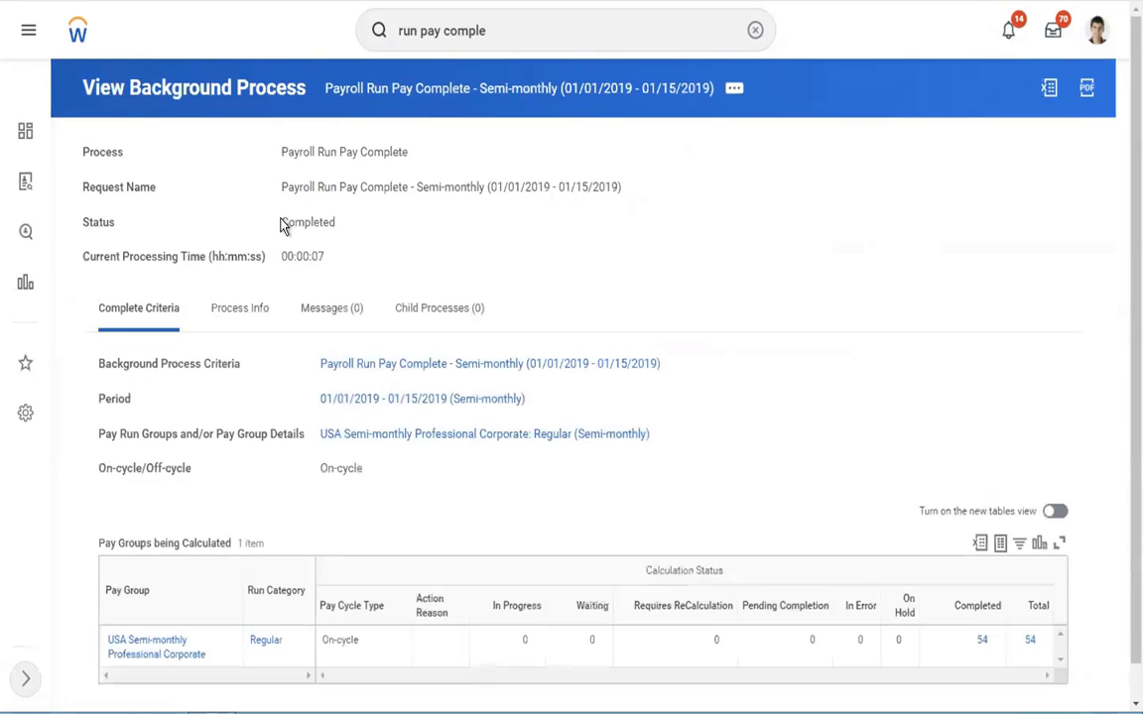
{"action": "double_click", "coordinate": [284, 223]}
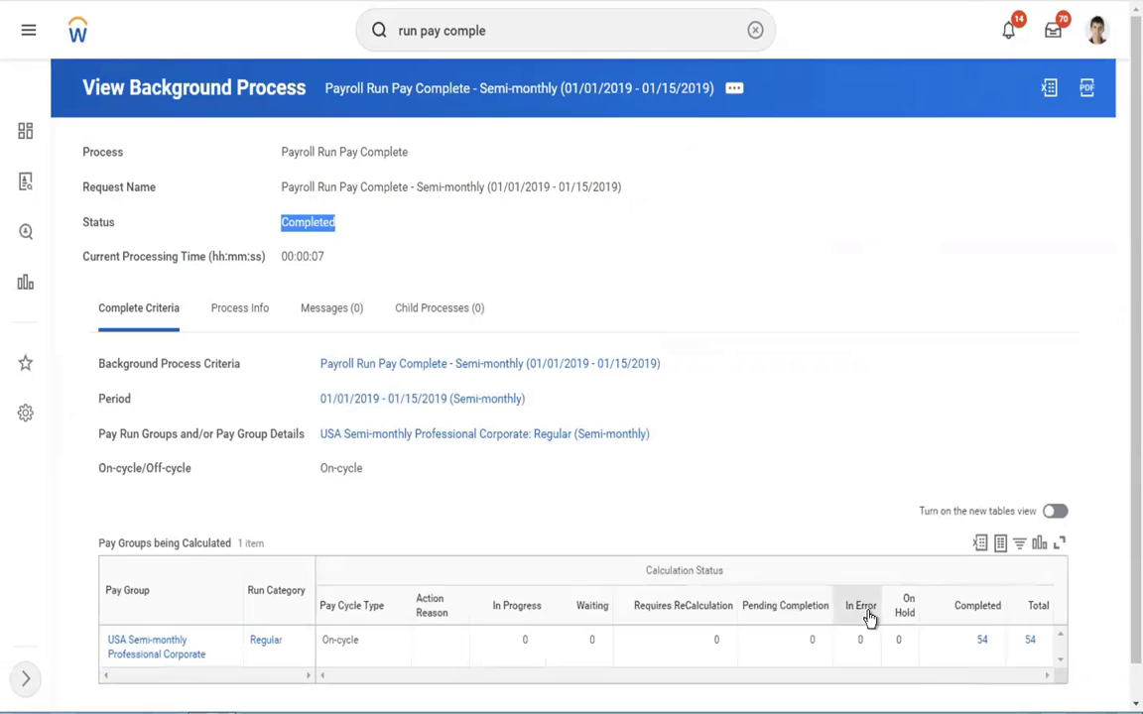
{"action": "left_click", "coordinate": [416, 253]}
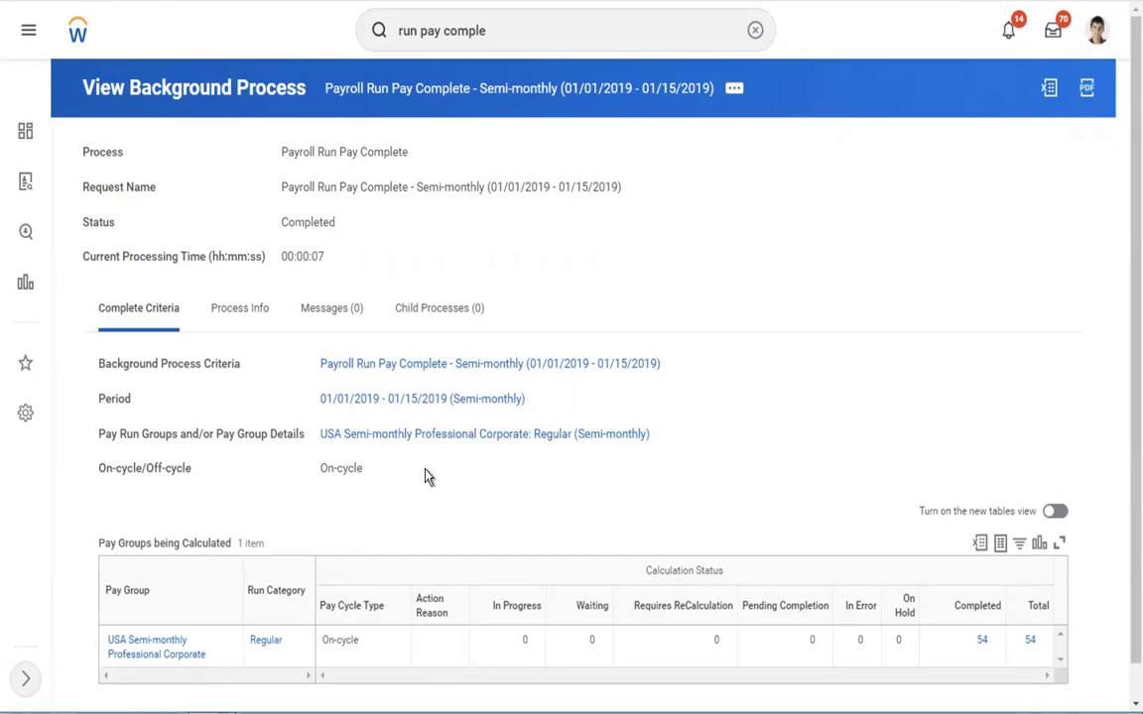
Step: Open the USA Semi-monthly Professional Corporate pay group and examine its pay group details, period details and period status
{"action": "left_click", "coordinate": [385, 434]}
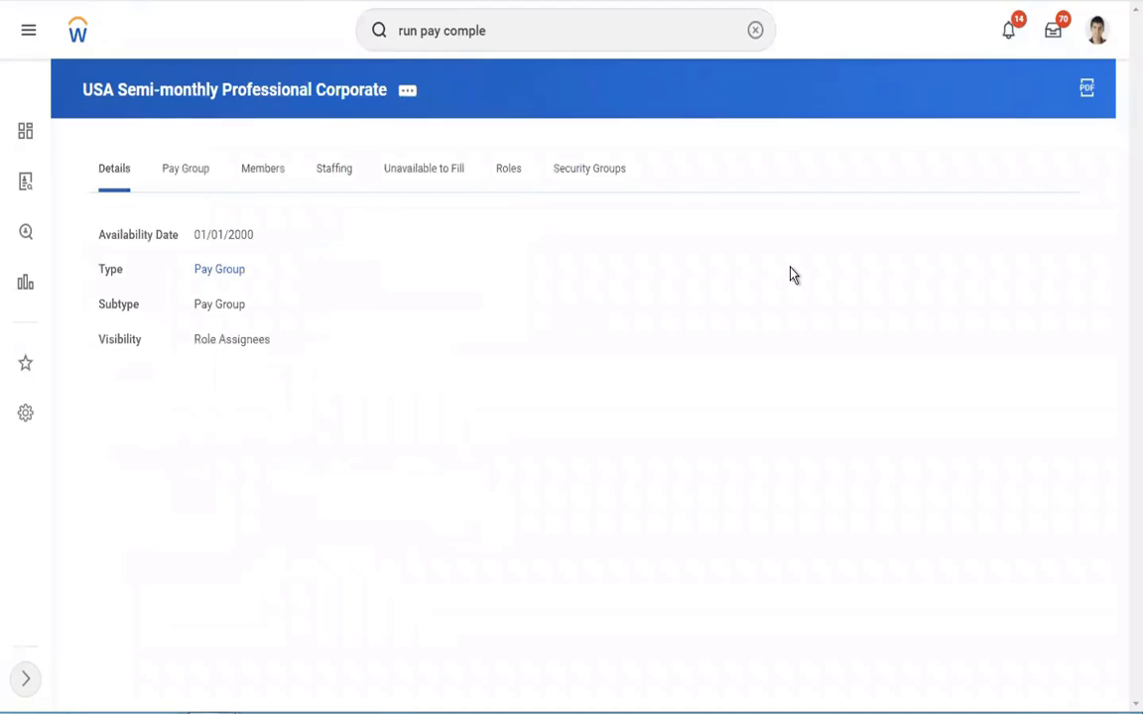
{"action": "left_click", "coordinate": [188, 174]}
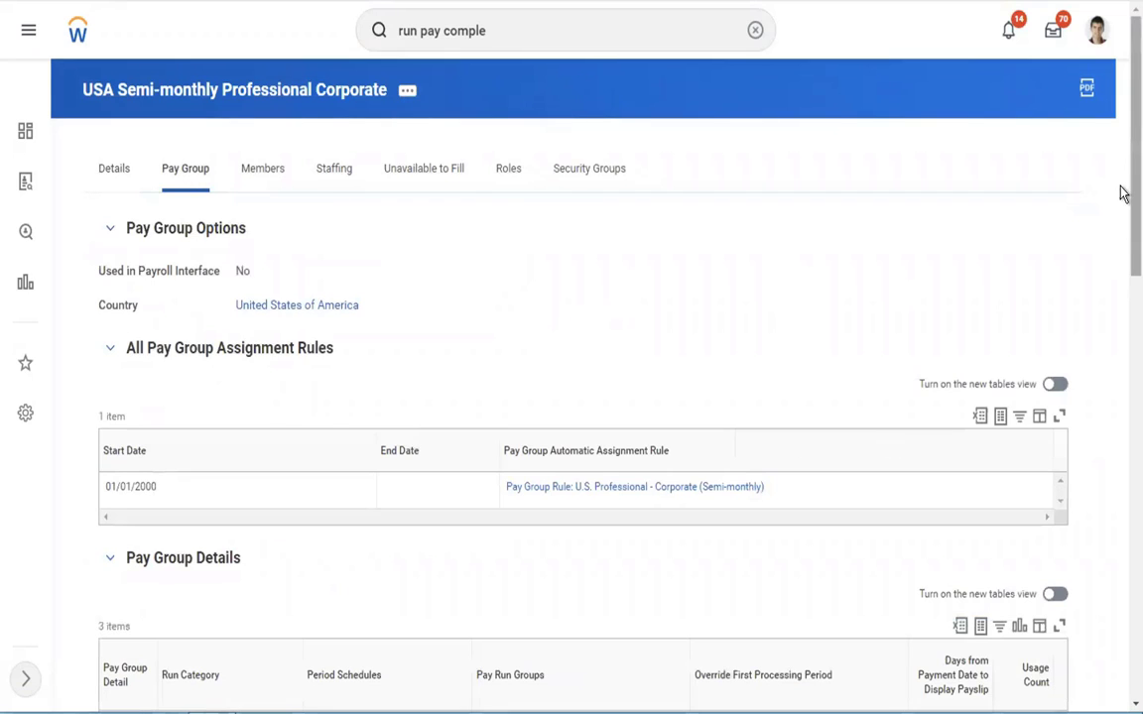
{"action": "scroll", "coordinate": [1118, 273], "scroll_direction": "down", "scroll_amount": 5}
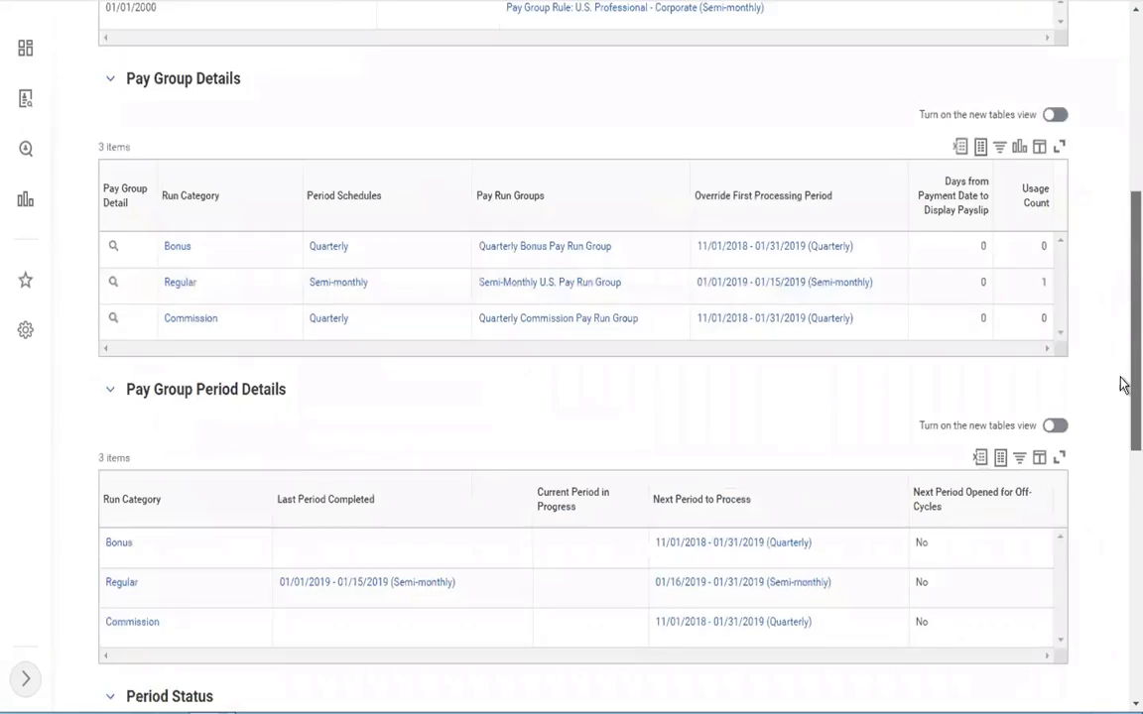
{"action": "scroll", "coordinate": [1121, 385], "scroll_direction": "down", "scroll_amount": 4}
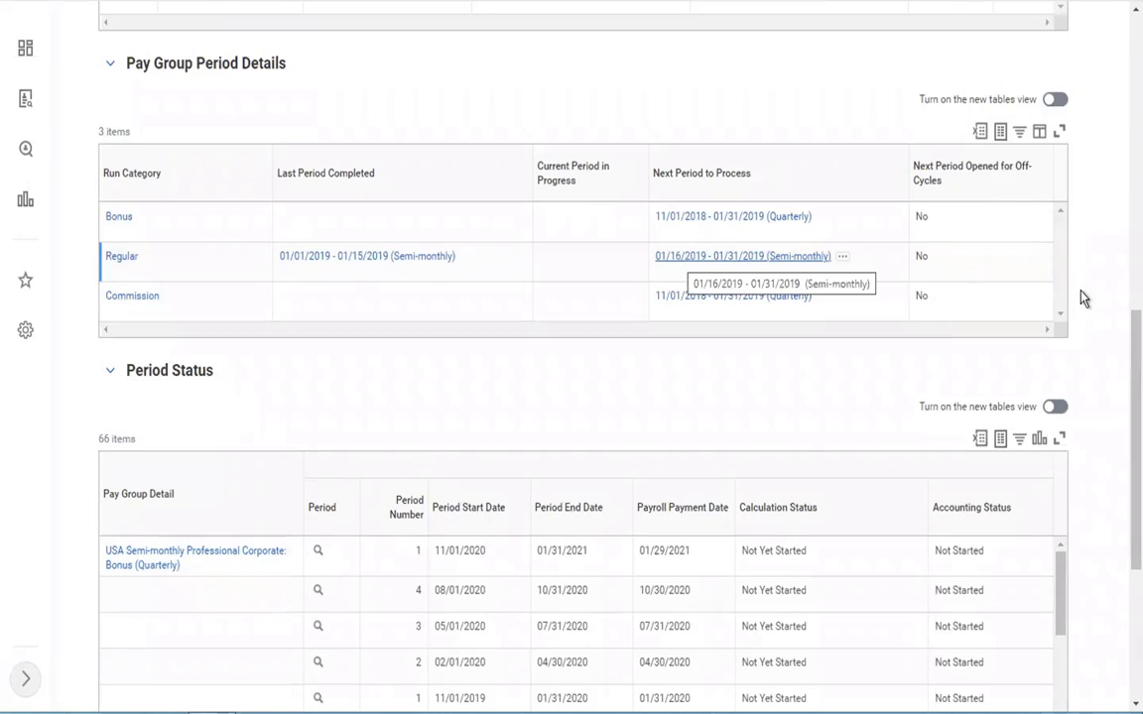
{"action": "scroll", "coordinate": [1122, 485], "scroll_direction": "down", "scroll_amount": 5}
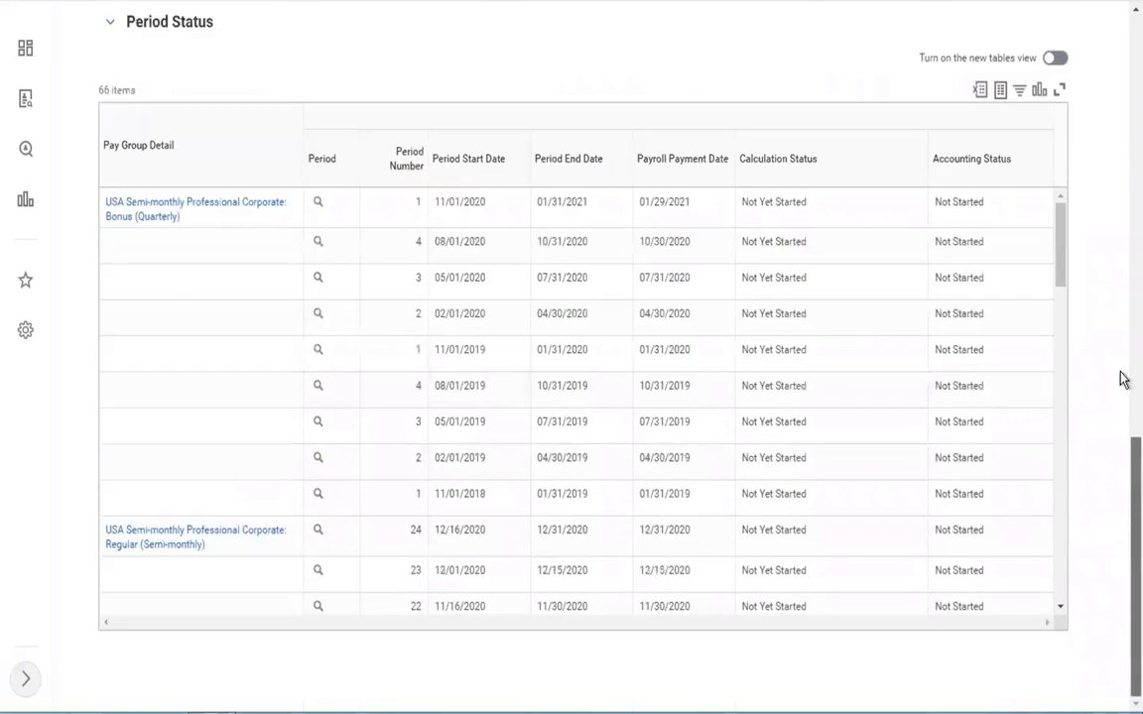
{"action": "scroll", "coordinate": [1122, 376], "scroll_direction": "up", "scroll_amount": 15}
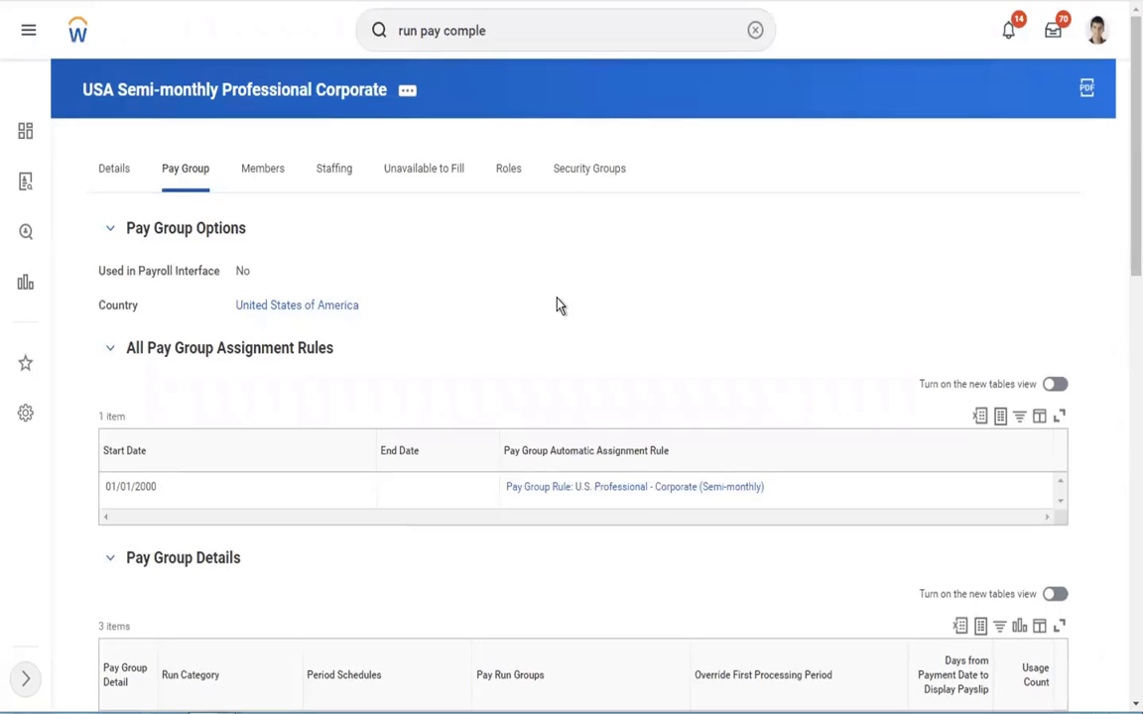
Step: Clear the search text, switch to the Word outline and compare the Run pay complete and Cancel pay complete entries
{"action": "left_click", "coordinate": [756, 31]}
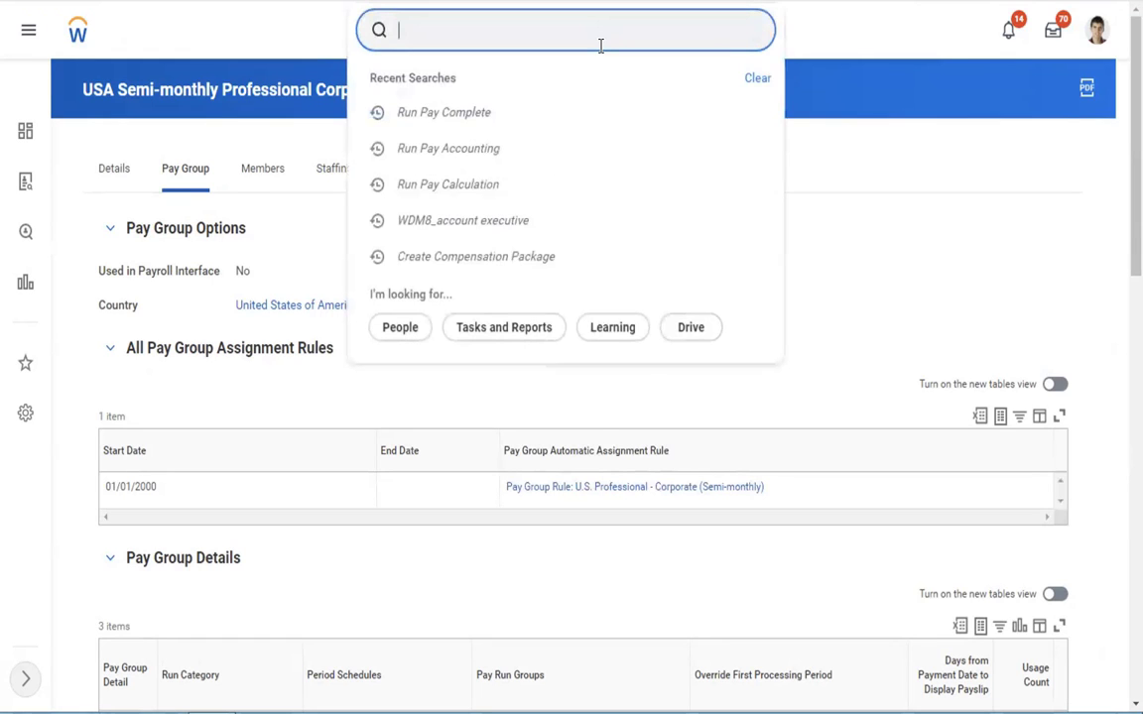
{"action": "key", "text": "ctrl+Left"}
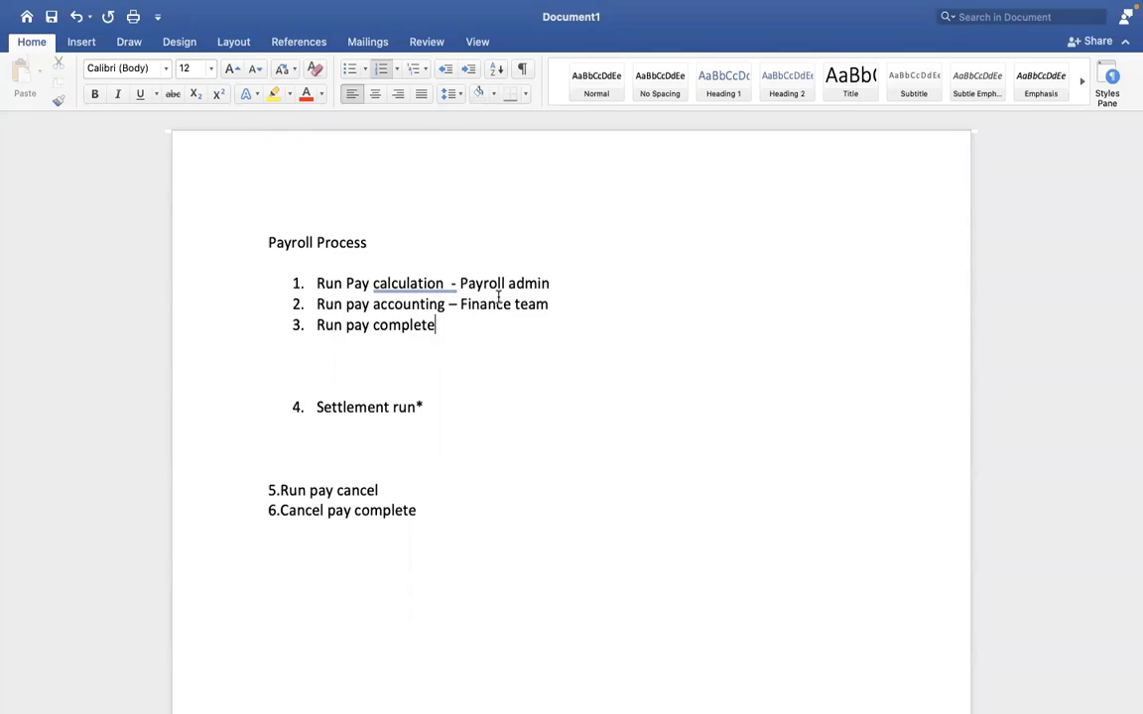
{"action": "left_click_drag", "start_coordinate": [446, 332], "coordinate": [329, 328]}
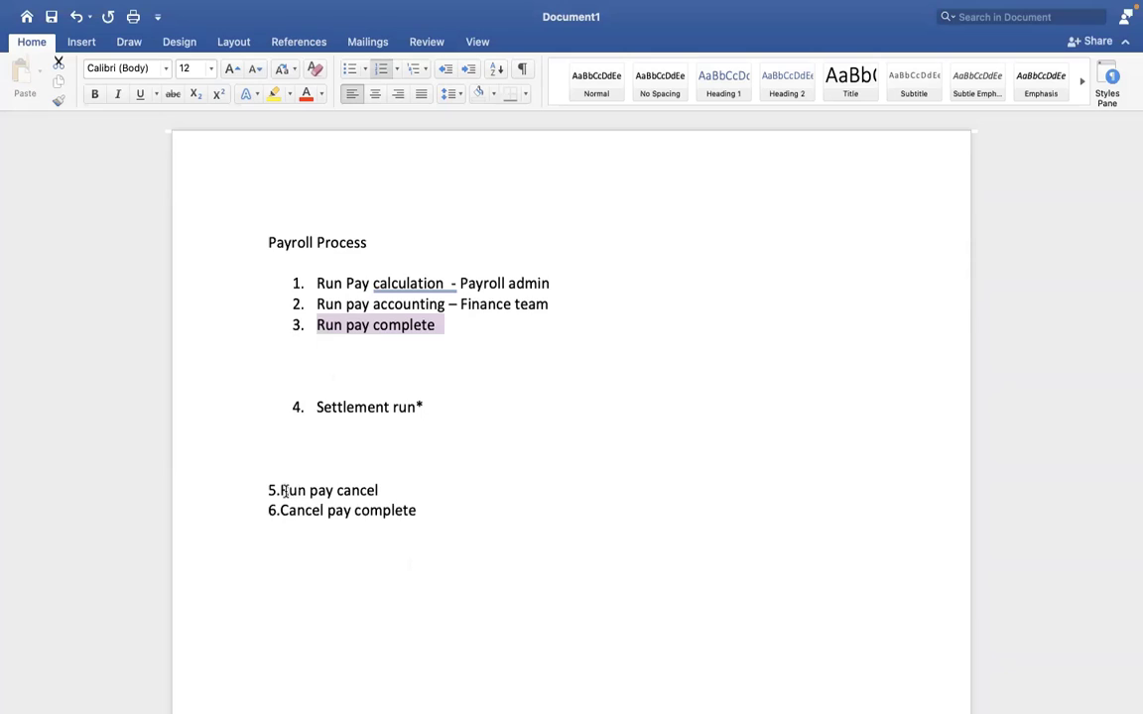
{"action": "left_click_drag", "start_coordinate": [433, 507], "coordinate": [283, 510]}
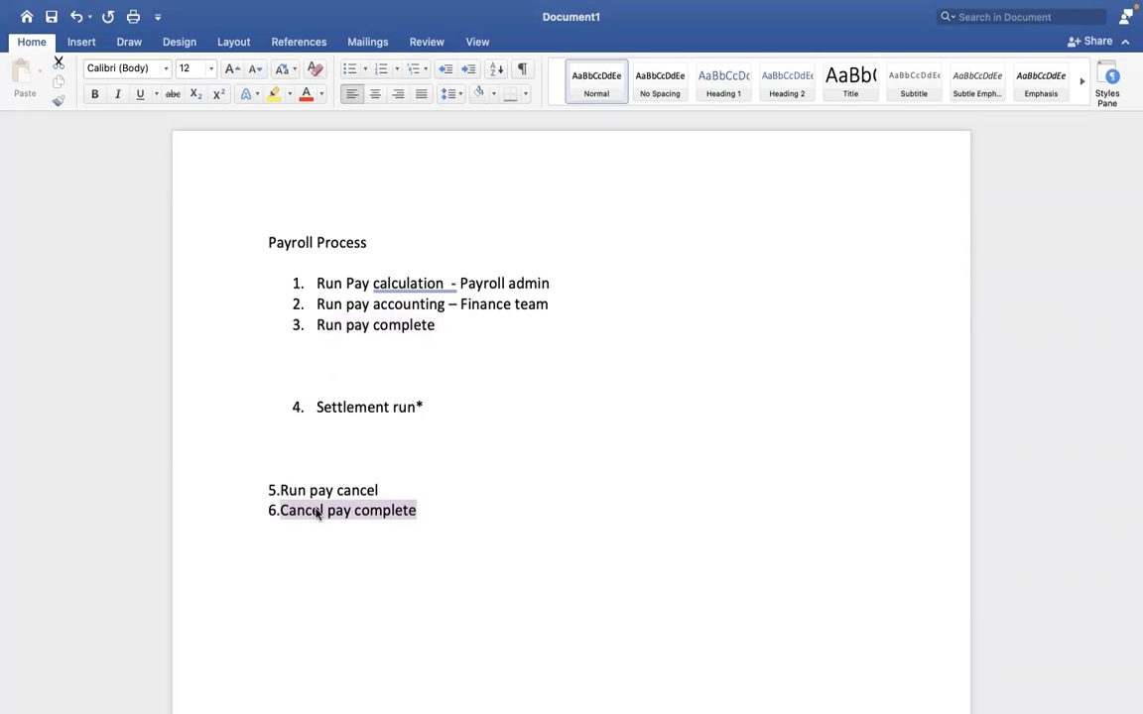
{"action": "left_click", "coordinate": [339, 341]}
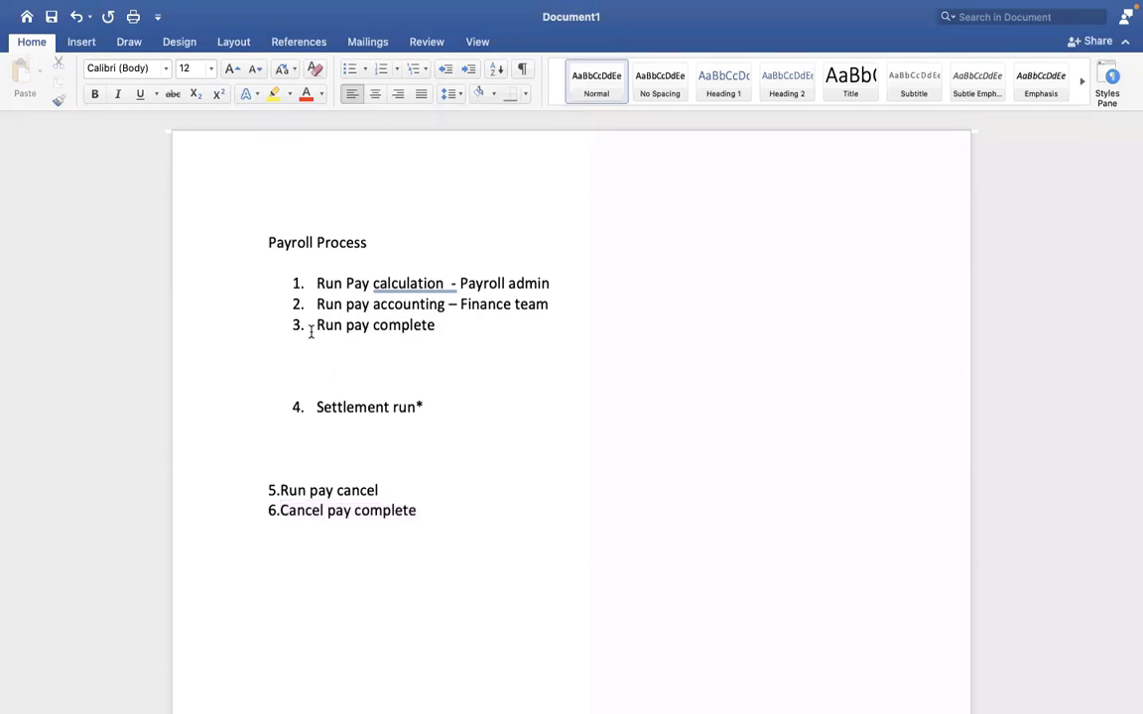
{"action": "left_click_drag", "start_coordinate": [317, 327], "coordinate": [422, 332]}
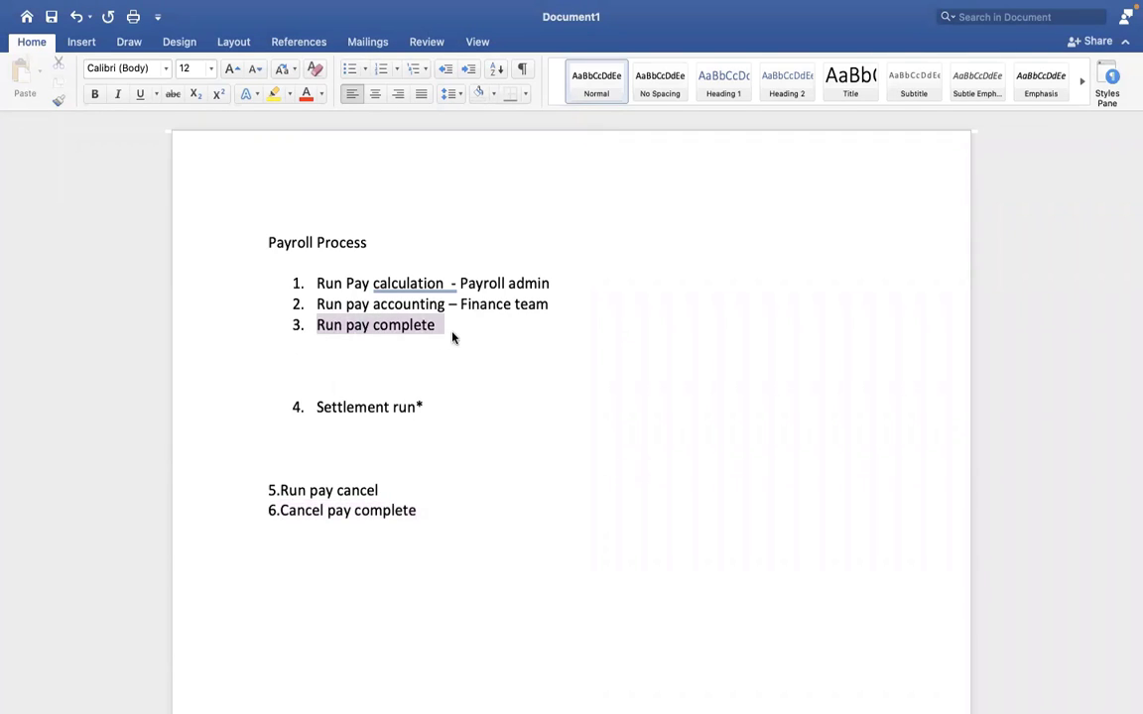
{"action": "left_click", "coordinate": [452, 338]}
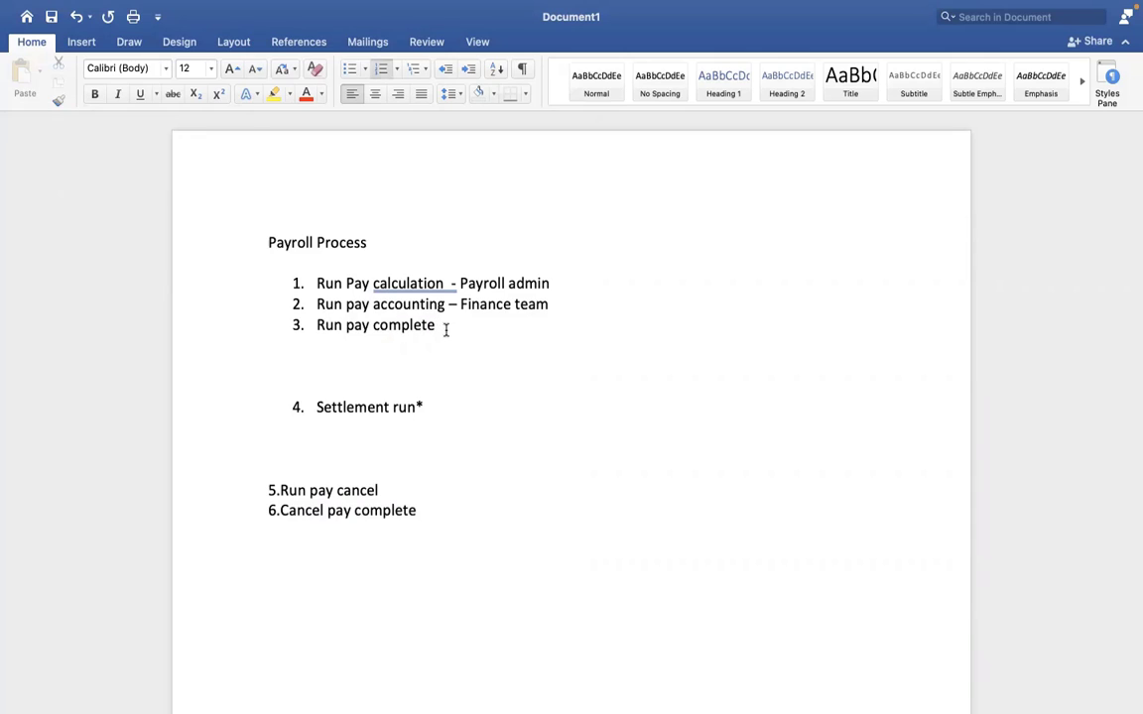
{"action": "left_click_drag", "start_coordinate": [430, 513], "coordinate": [280, 510]}
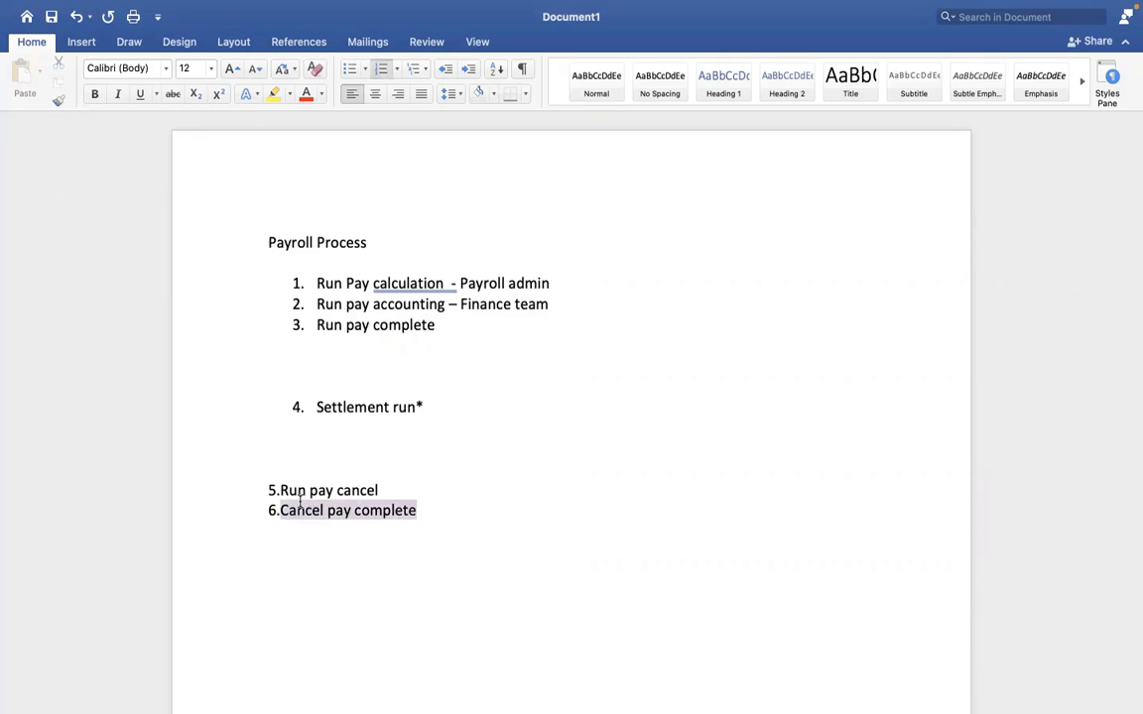
{"action": "left_click", "coordinate": [446, 342]}
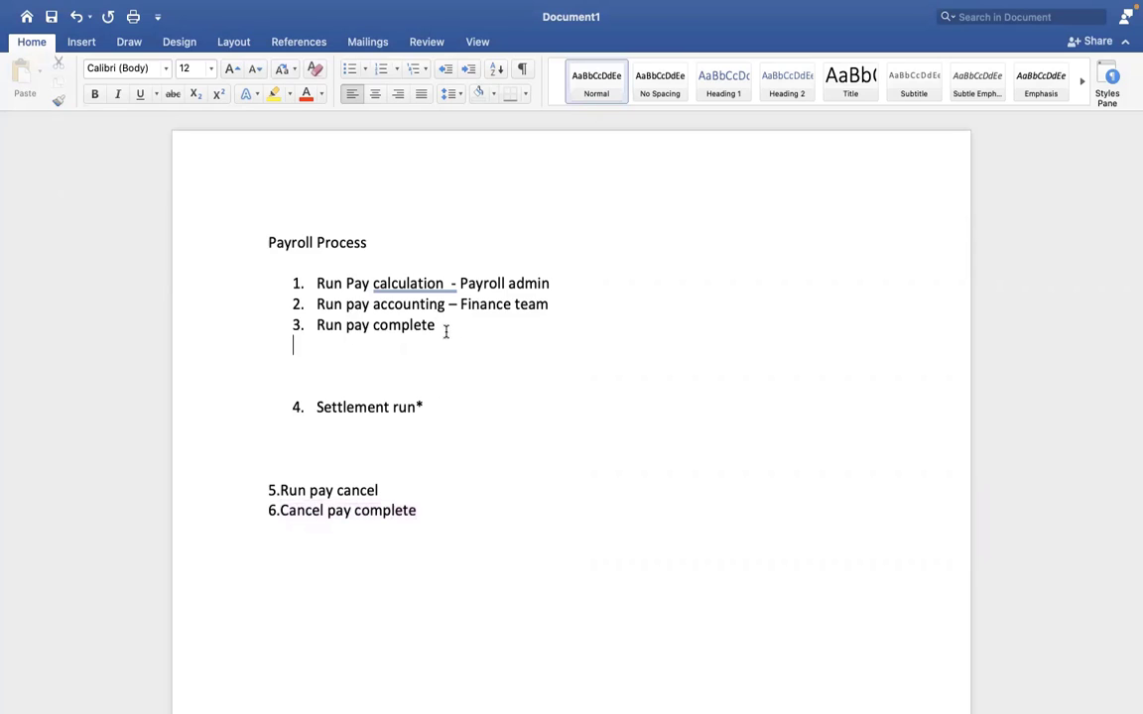
Step: Highlight and review the first three stages of the outline, from Run Pay calculation through Run pay complete
{"action": "left_click_drag", "start_coordinate": [447, 331], "coordinate": [303, 268]}
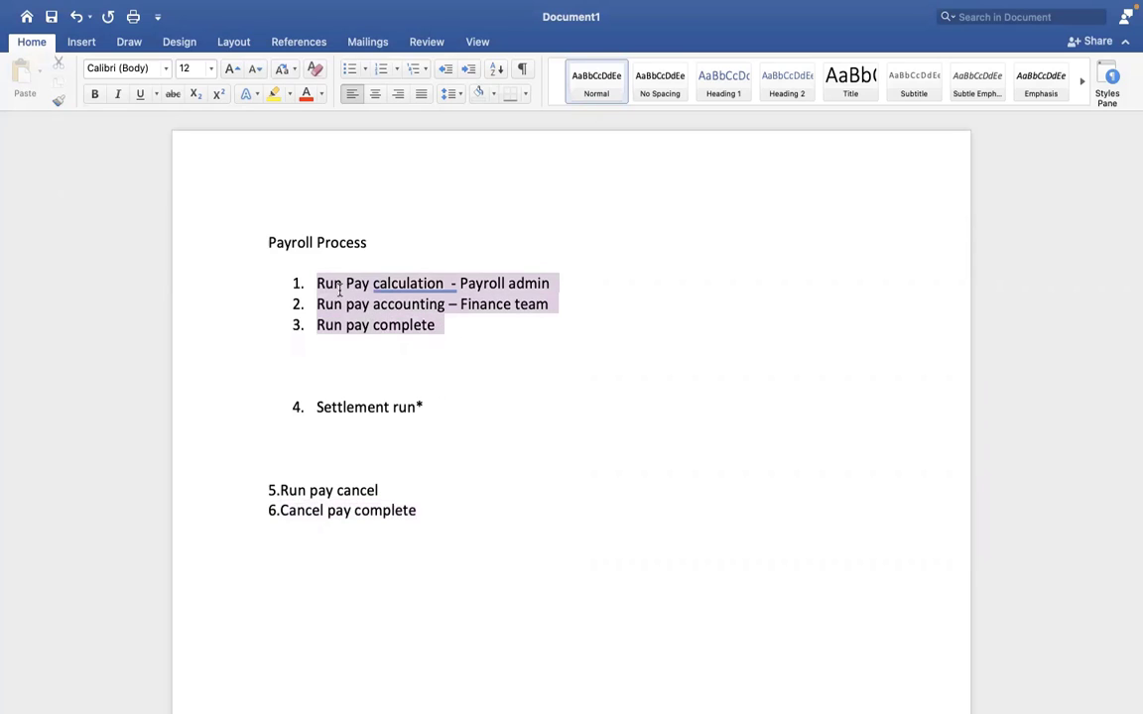
{"action": "left_click", "coordinate": [302, 268]}
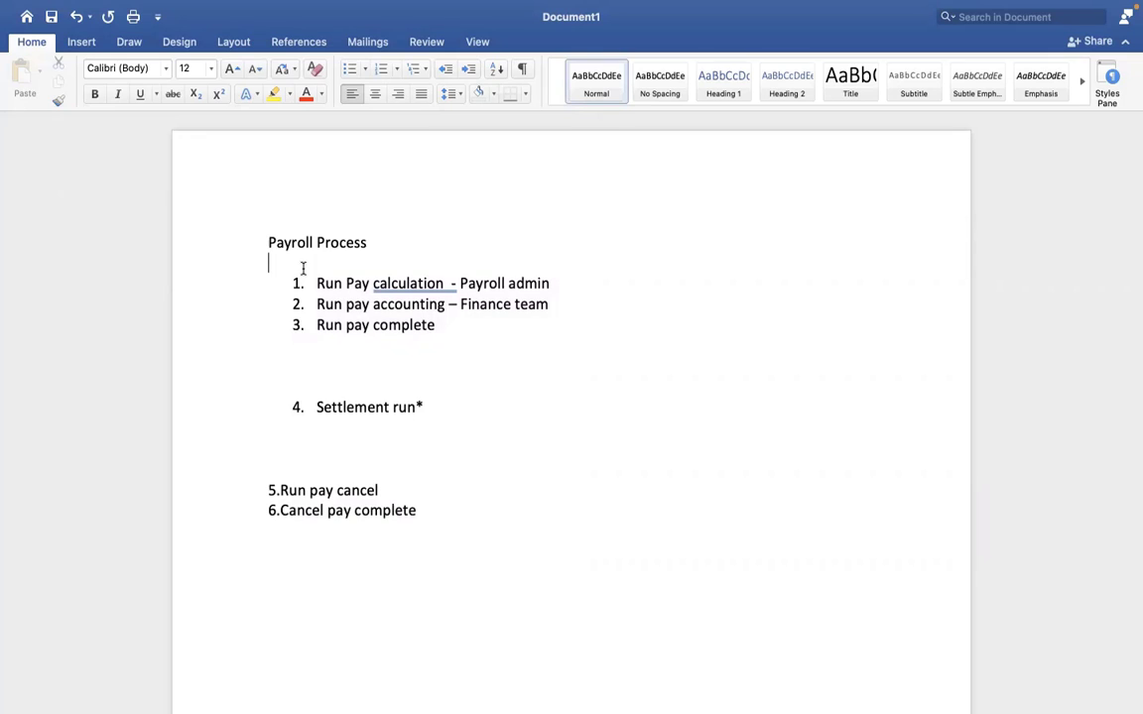
{"action": "left_click_drag", "start_coordinate": [438, 326], "coordinate": [320, 270]}
{"action": "left_click", "coordinate": [318, 277]}
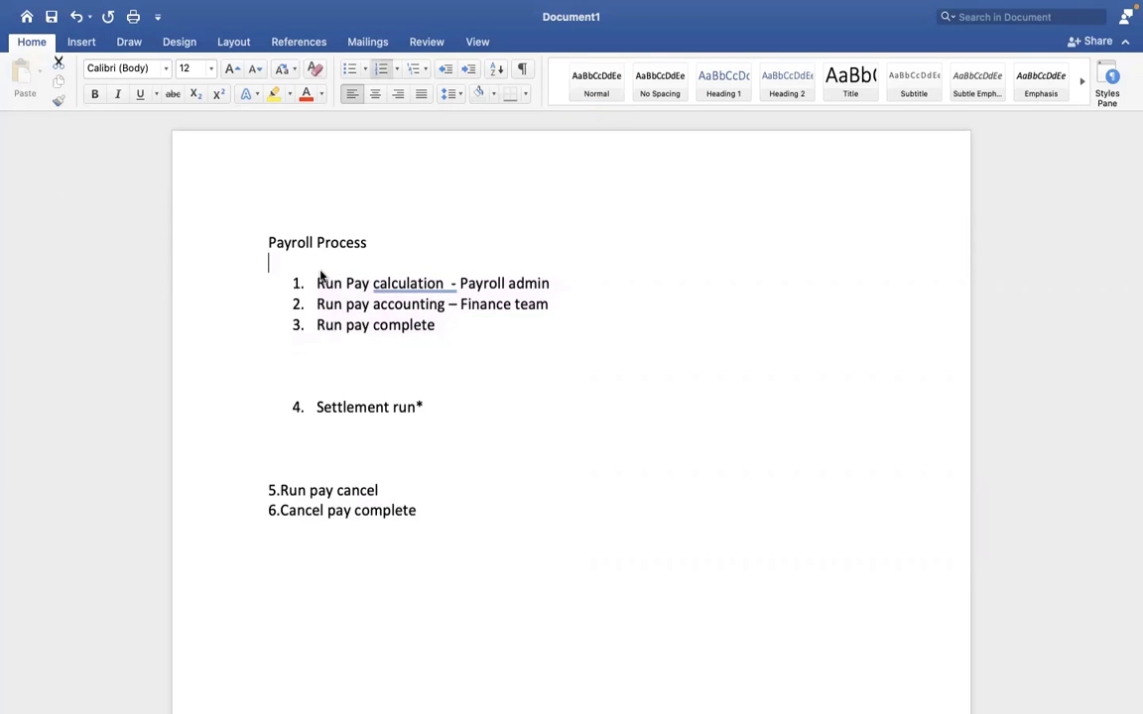
{"action": "left_click", "coordinate": [396, 338], "text": "shift"}
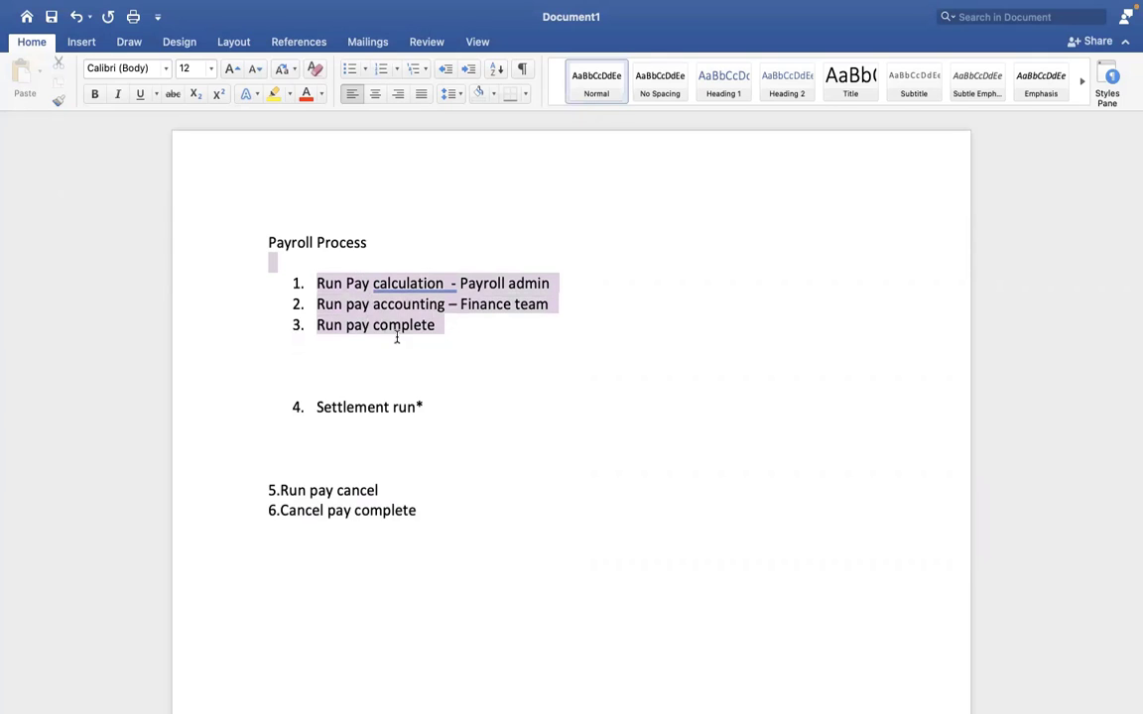
{"action": "left_click", "coordinate": [500, 497]}
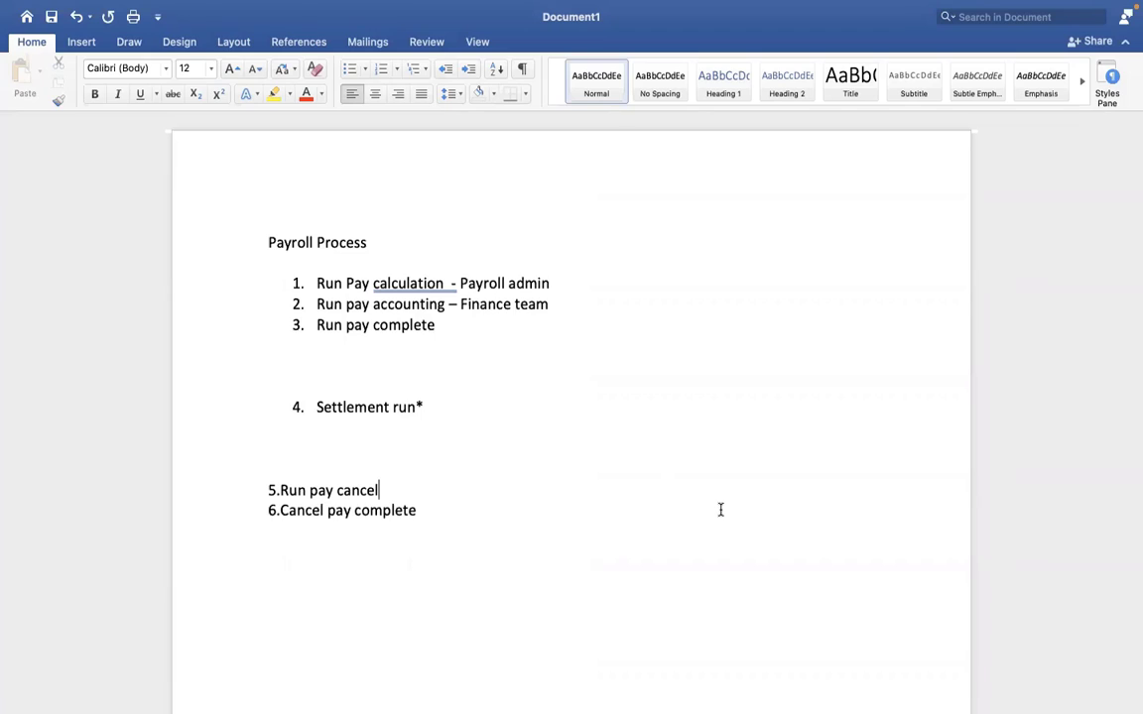
{"action": "left_click", "coordinate": [655, 424]}
{"action": "left_click", "coordinate": [387, 488]}
{"action": "key", "text": "XF86AudioRaiseVolume"}
{"action": "key", "text": "XF86AudioRaiseVolume"}
{"action": "key", "text": "XF86AudioRaiseVolume"}
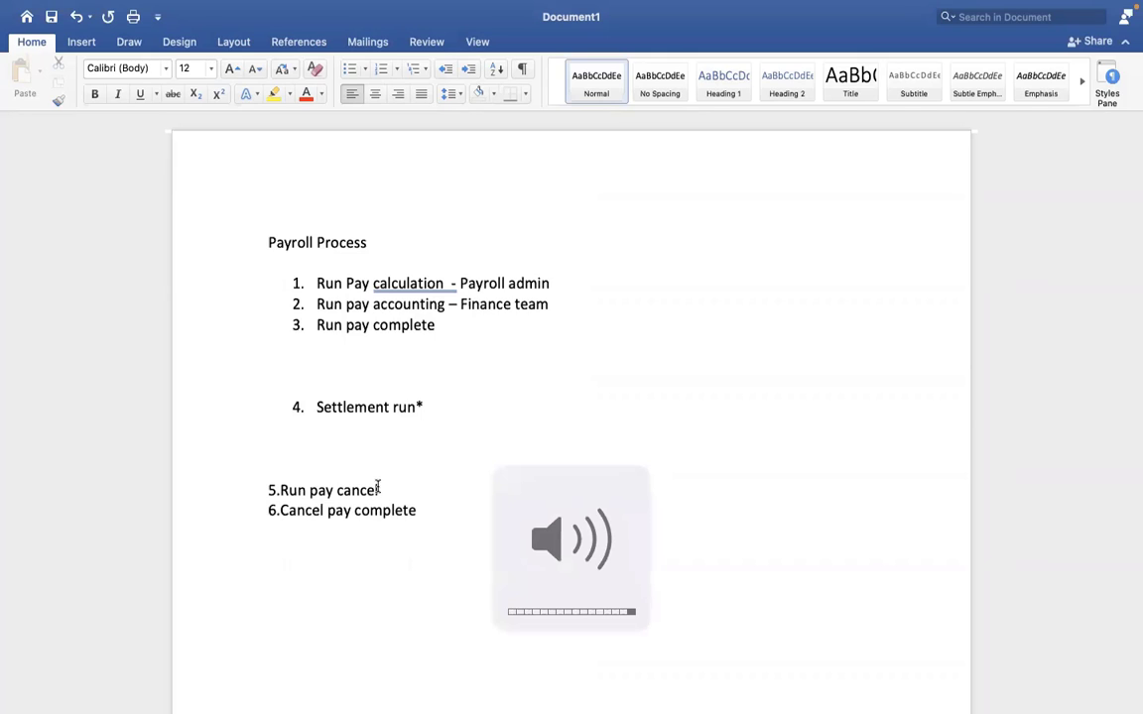
Step: Review Cancel pay complete in the outline as the counterpart of the Run pay complete stage
{"action": "left_click", "coordinate": [424, 513]}
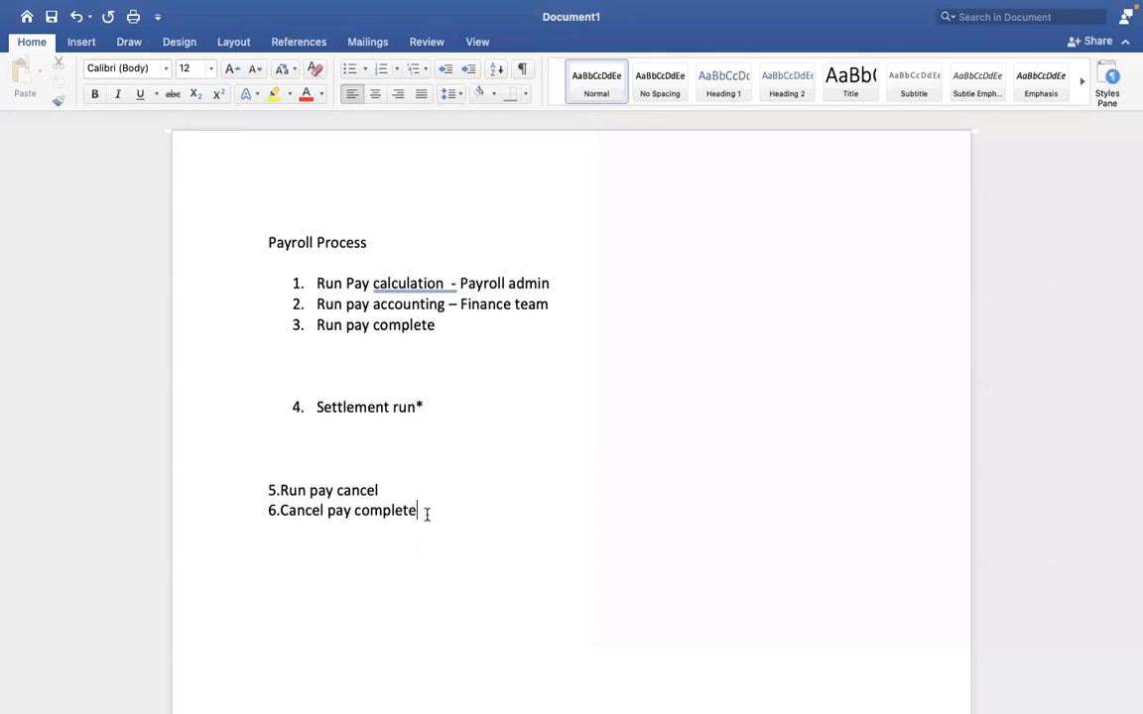
{"action": "left_click_drag", "start_coordinate": [426, 514], "coordinate": [327, 511]}
{"action": "left_click", "coordinate": [438, 323]}
{"action": "left_click_drag", "start_coordinate": [402, 317], "coordinate": [318, 325]}
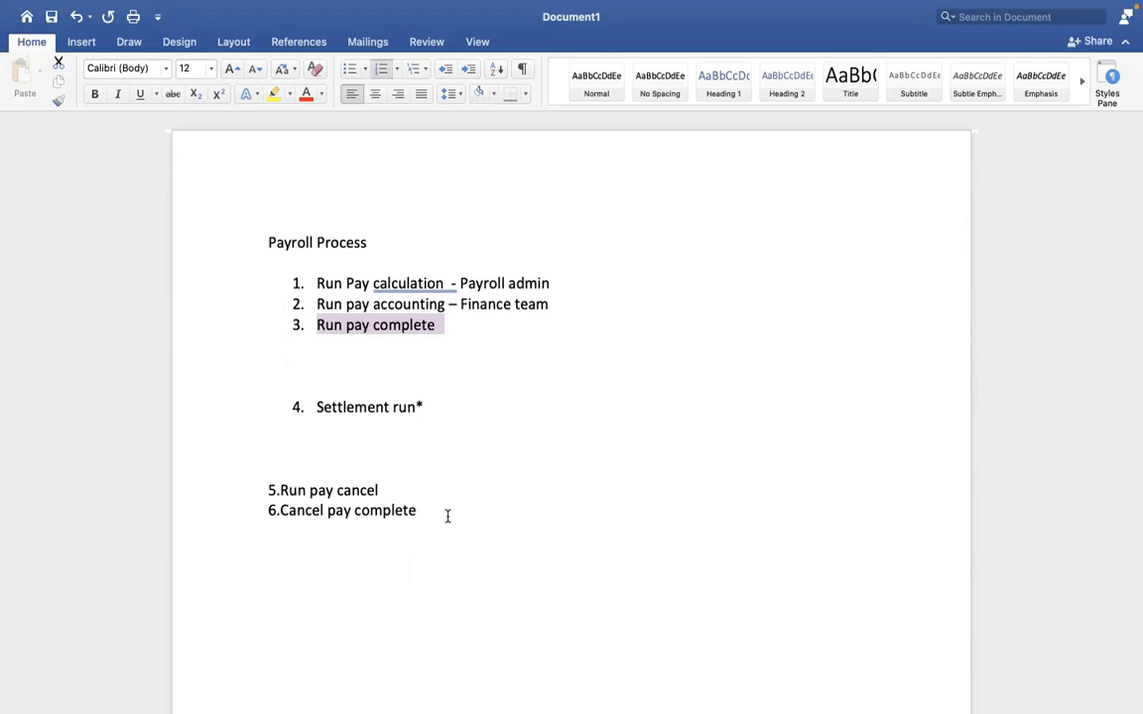
{"action": "left_click_drag", "start_coordinate": [447, 515], "coordinate": [289, 513]}
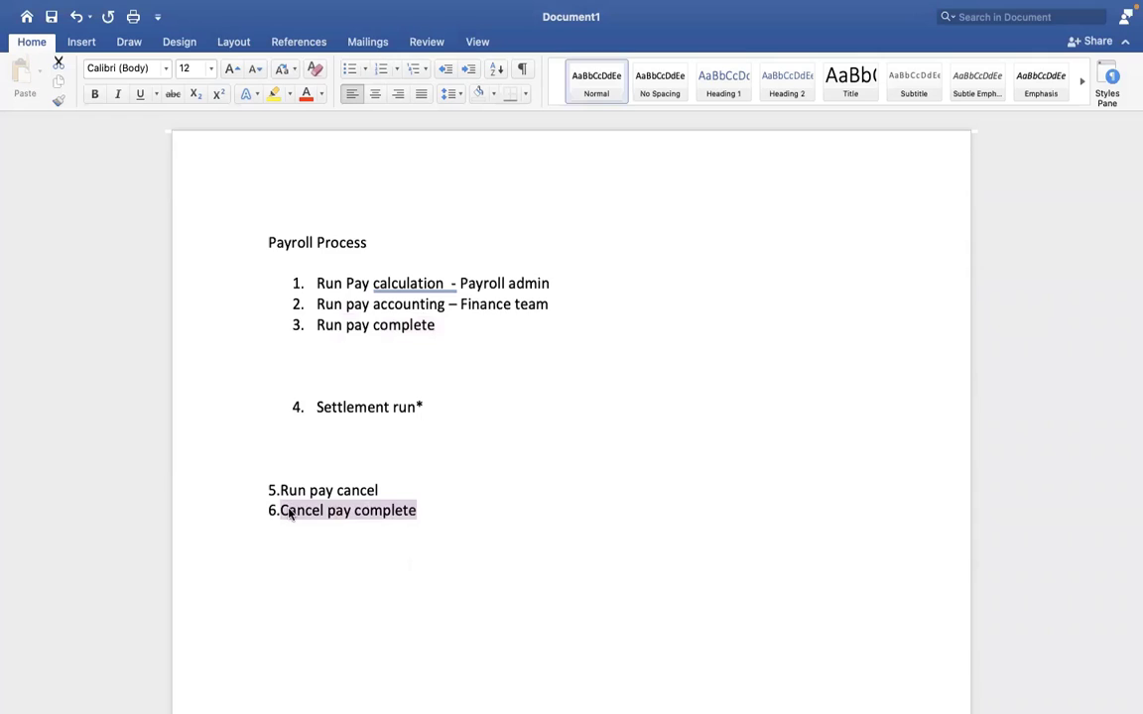
{"action": "left_click", "coordinate": [369, 433]}
Step: Switch to Workday, search for "cancel pay" and open the Cancel Pay Complete task
{"action": "key", "text": "ctrl+Right"}
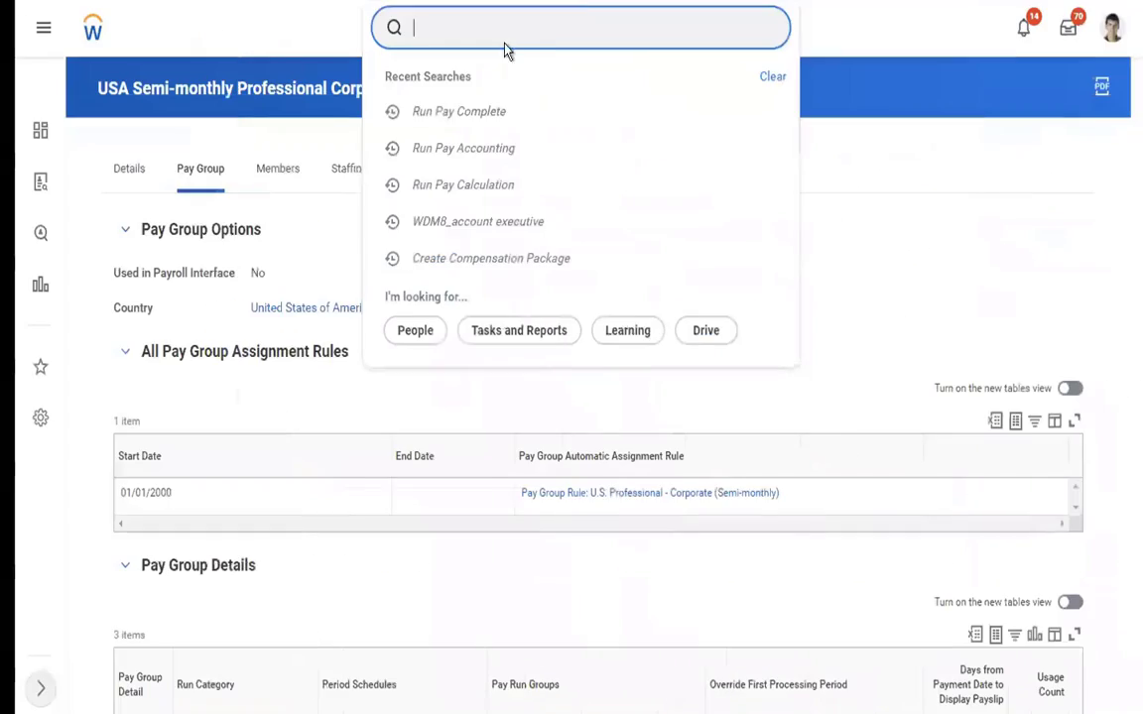
{"action": "type", "text": "cancel pay"}
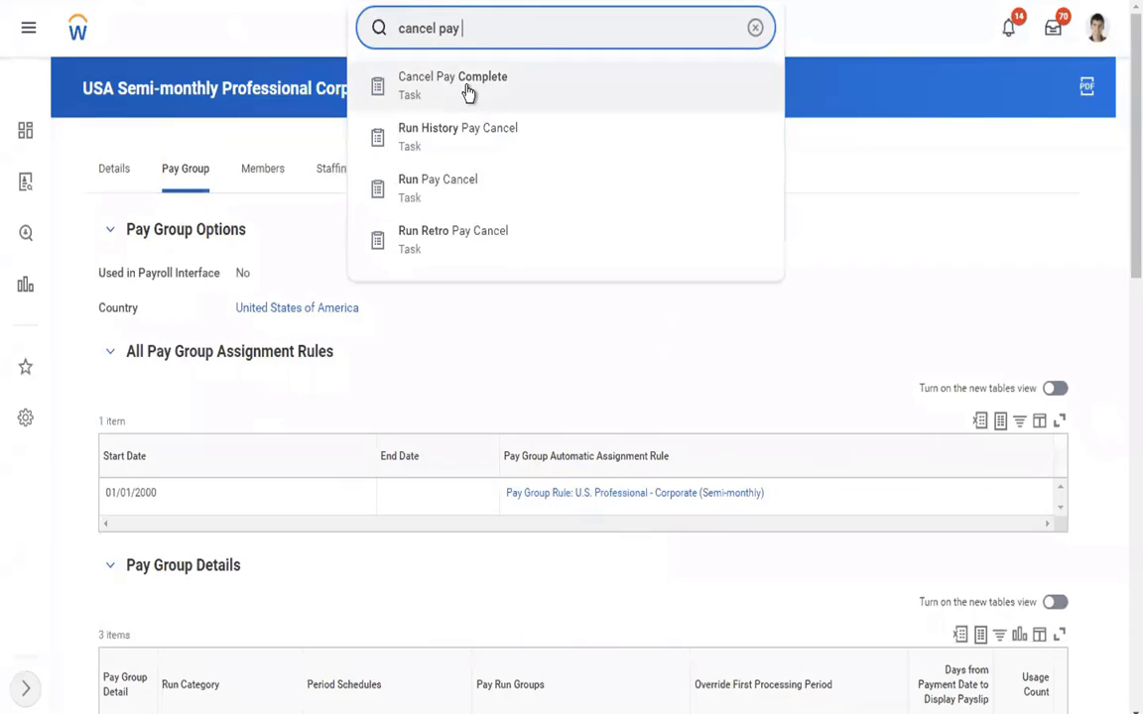
{"action": "left_click", "coordinate": [468, 93]}
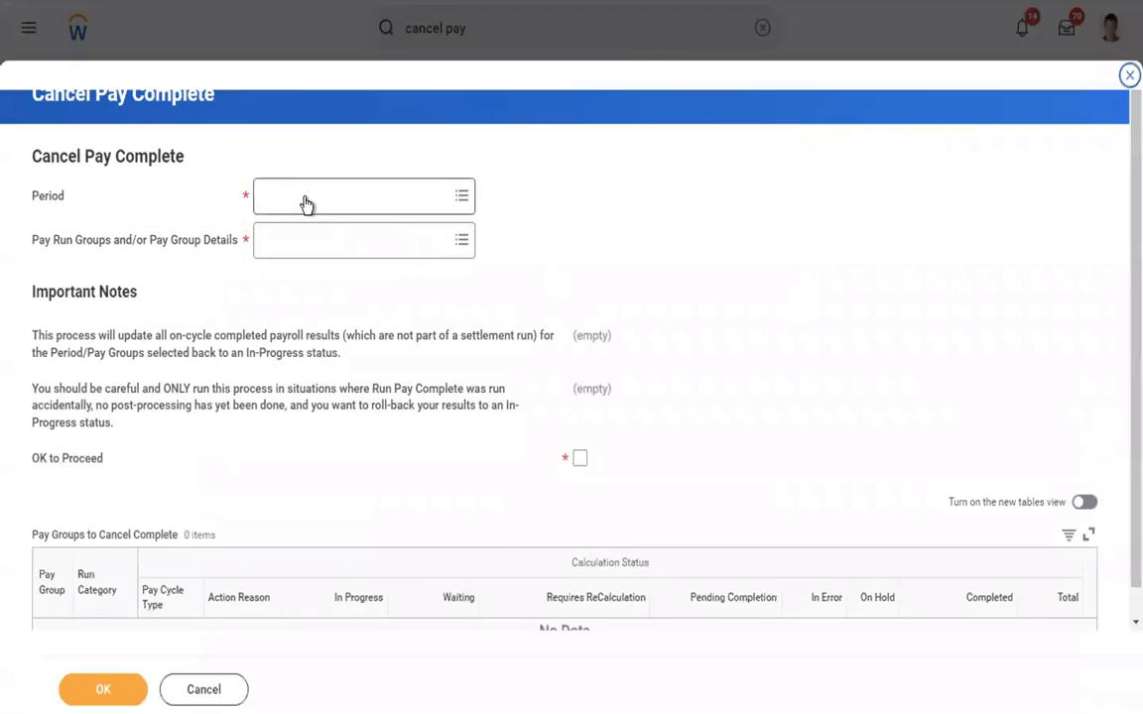
Step: Set the period to 01/01/2019 - 01/15/2019 (Semi-monthly) and the pay group detail to USA Semi-monthly Professional Corporate: Regular (Semi-monthly)
{"action": "left_click", "coordinate": [307, 202]}
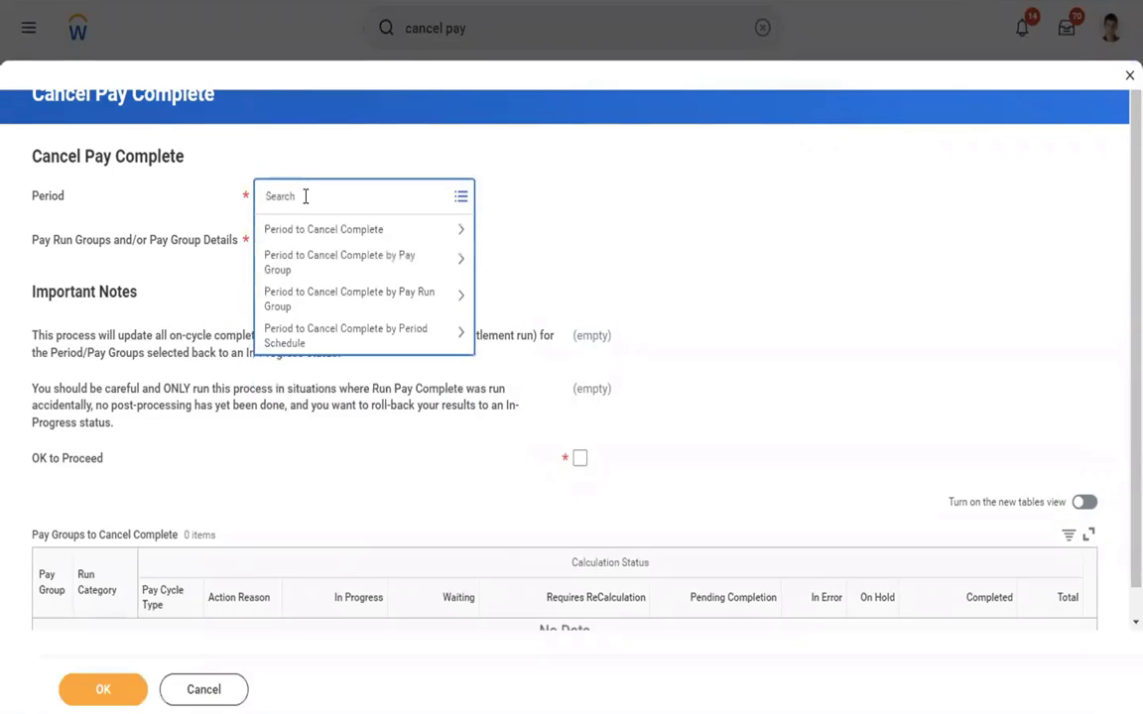
{"action": "left_click", "coordinate": [337, 234]}
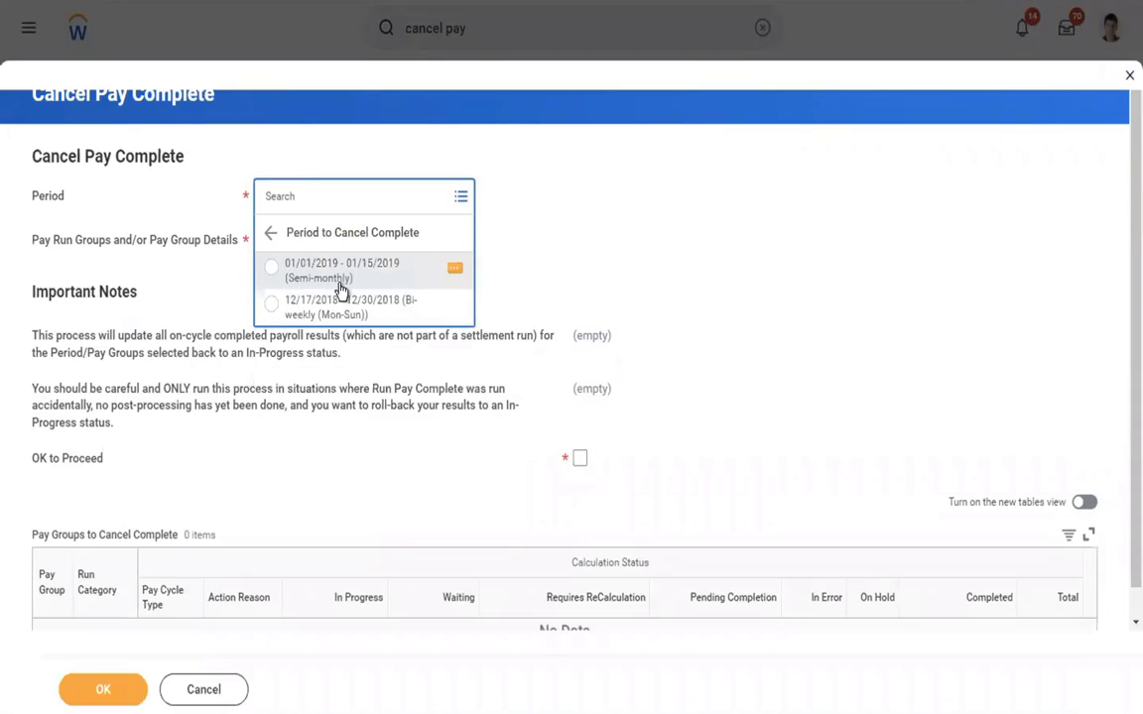
{"action": "left_click", "coordinate": [273, 268]}
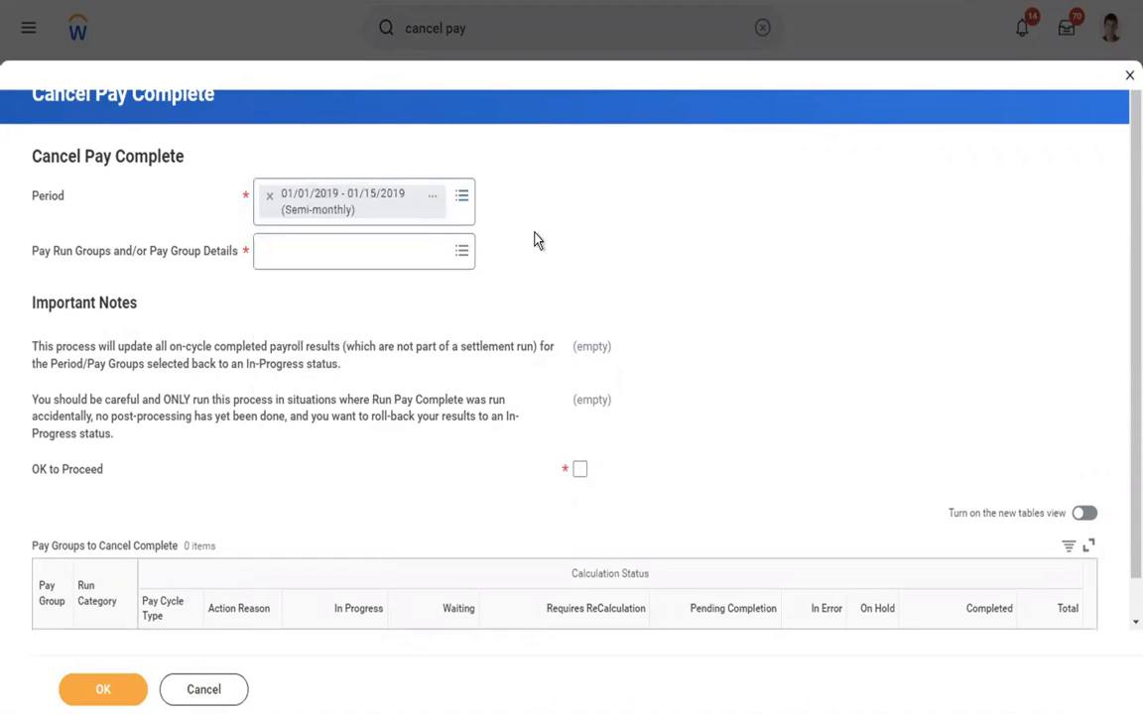
{"action": "left_click", "coordinate": [377, 250]}
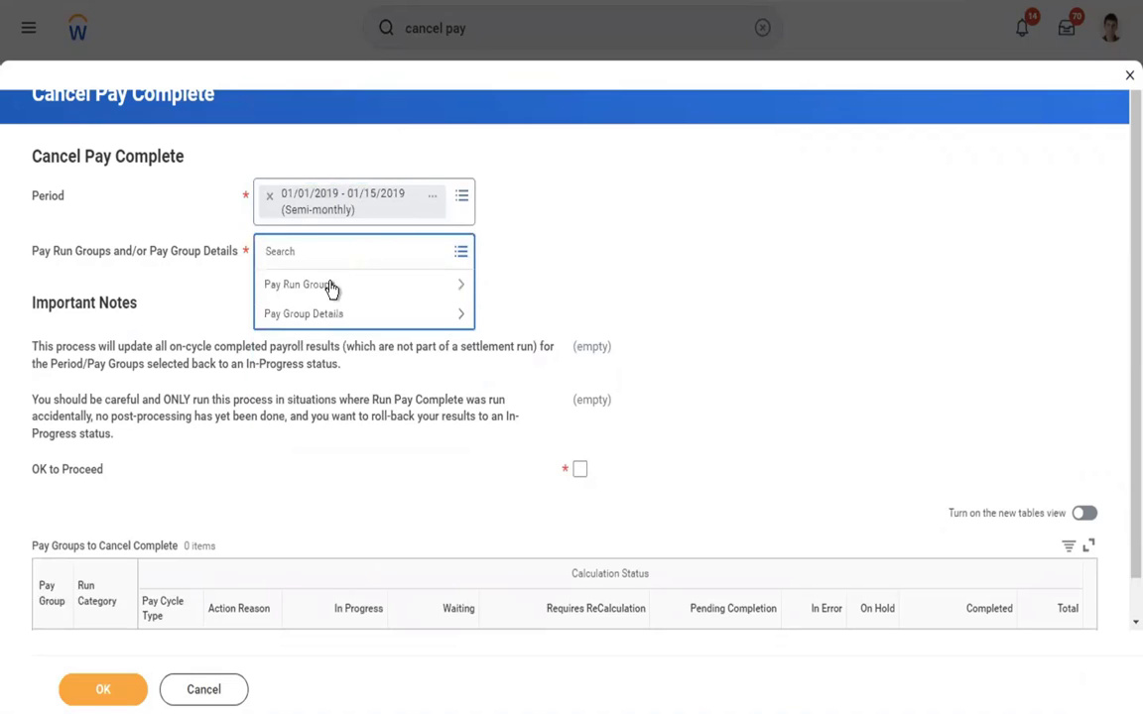
{"action": "left_click", "coordinate": [302, 316]}
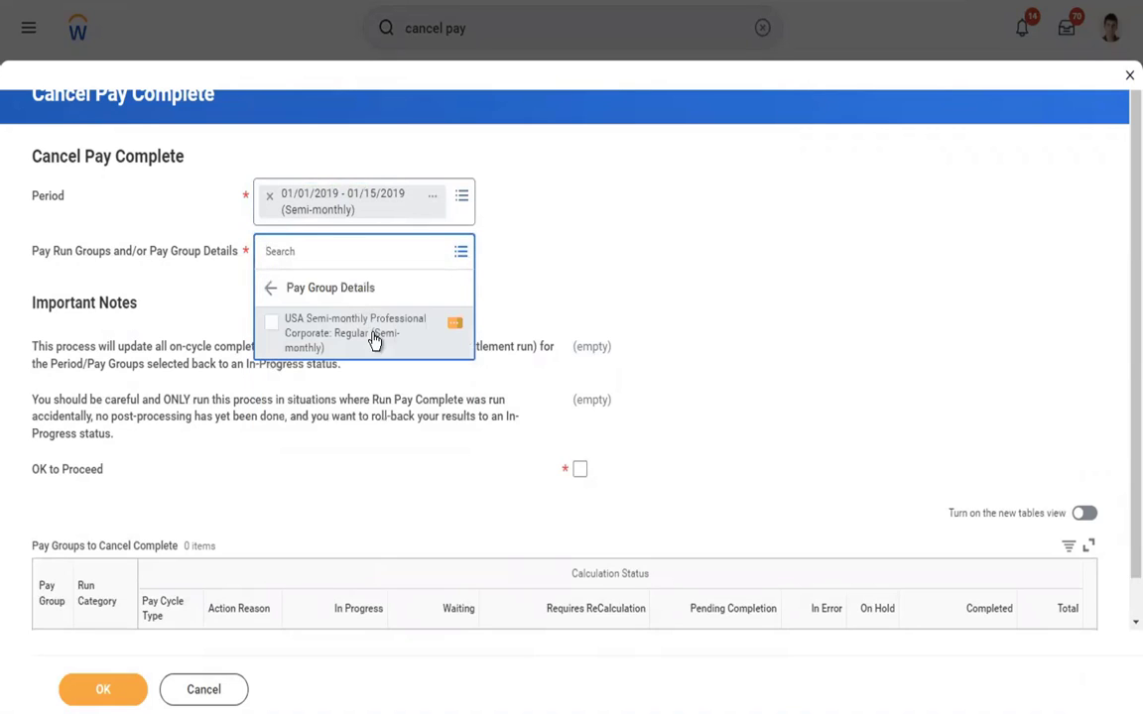
{"action": "left_click", "coordinate": [335, 339]}
{"action": "left_click", "coordinate": [555, 245]}
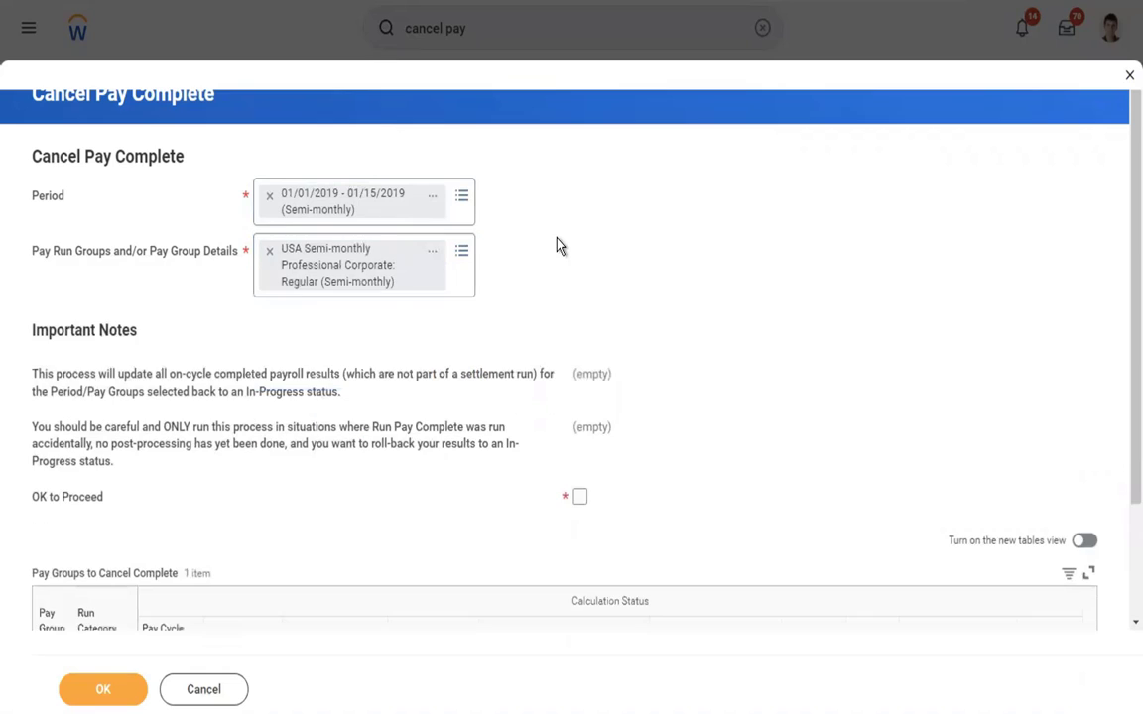
Step: Read the Important Notes about what the Cancel Pay Complete process does and when to run it
{"action": "left_click_drag", "start_coordinate": [32, 374], "coordinate": [107, 499]}
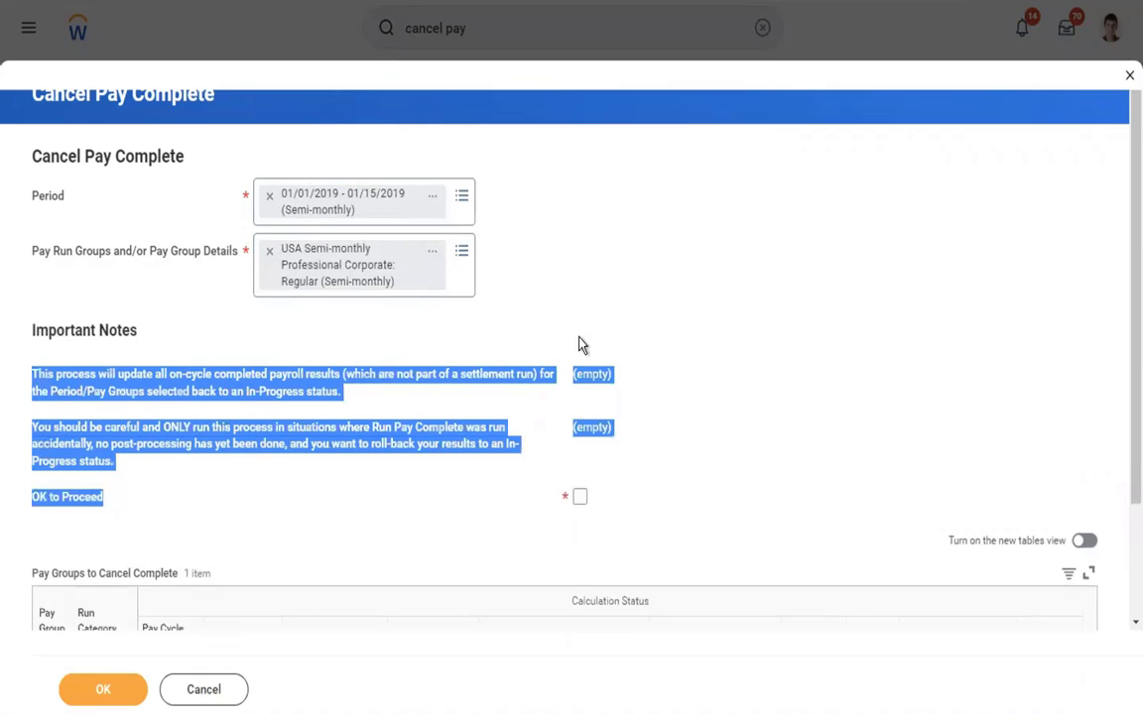
{"action": "left_click", "coordinate": [815, 291]}
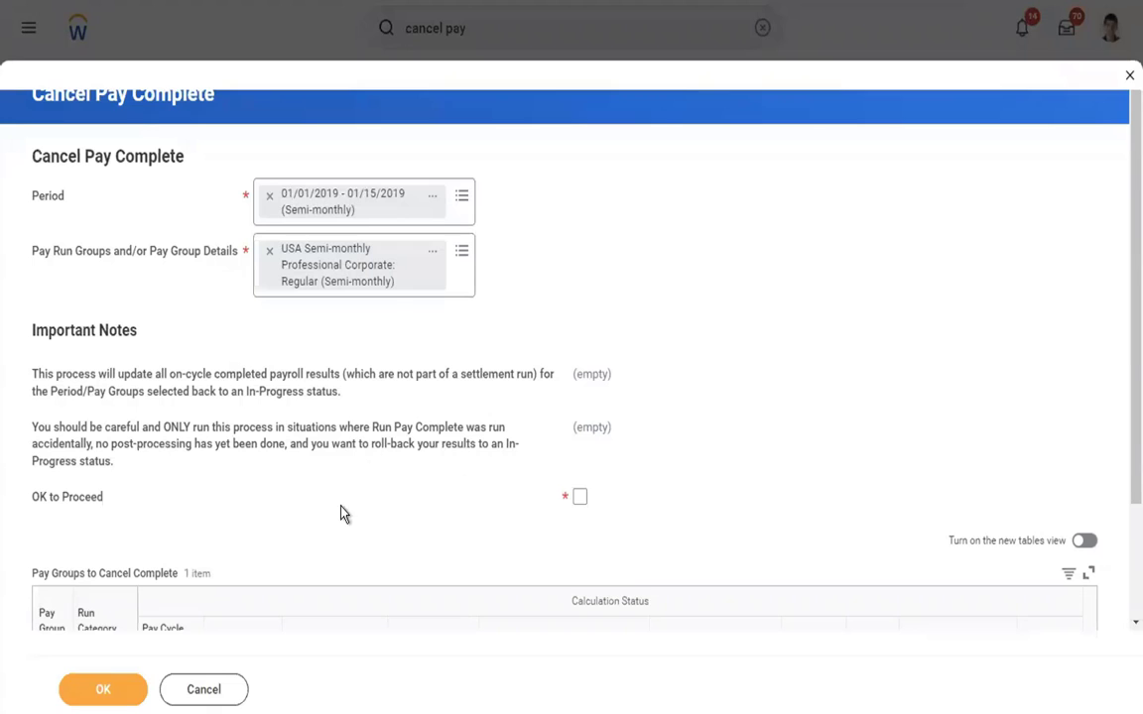
Step: Switch to the Word outline and review the three main payroll stages, highlighting Run Pay calculation with its Payroll admin owner
{"action": "key", "text": "ctrl+Left"}
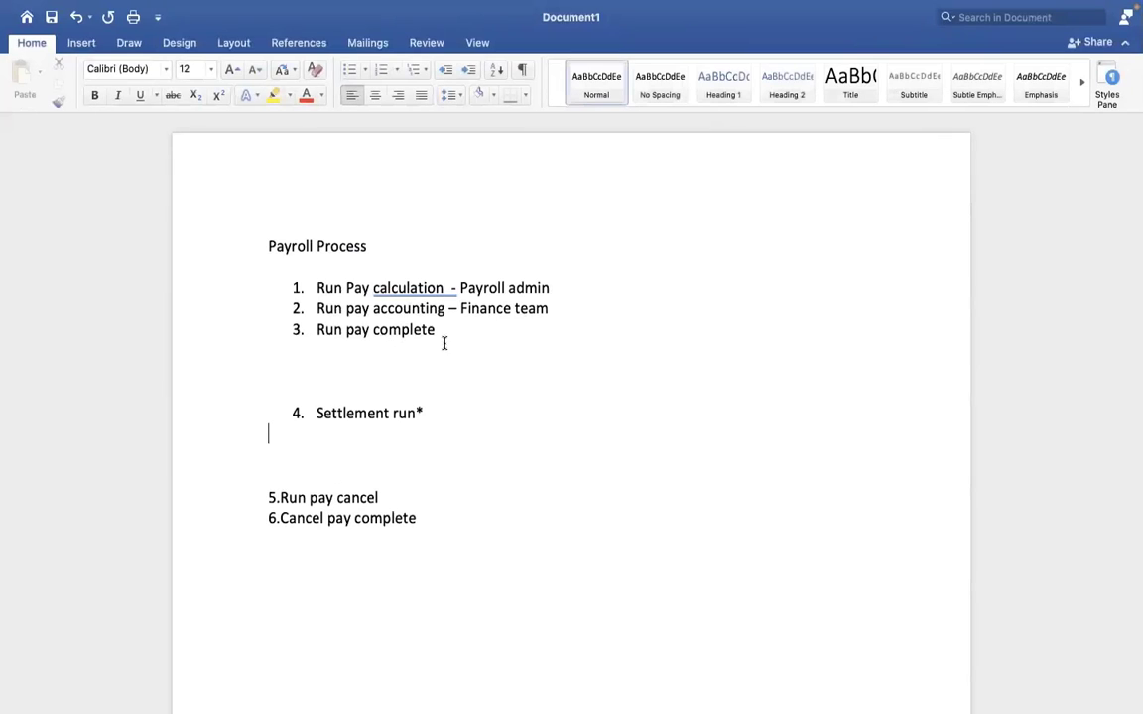
{"action": "left_click", "coordinate": [481, 340]}
{"action": "left_click_drag", "start_coordinate": [316, 287], "coordinate": [441, 337]}
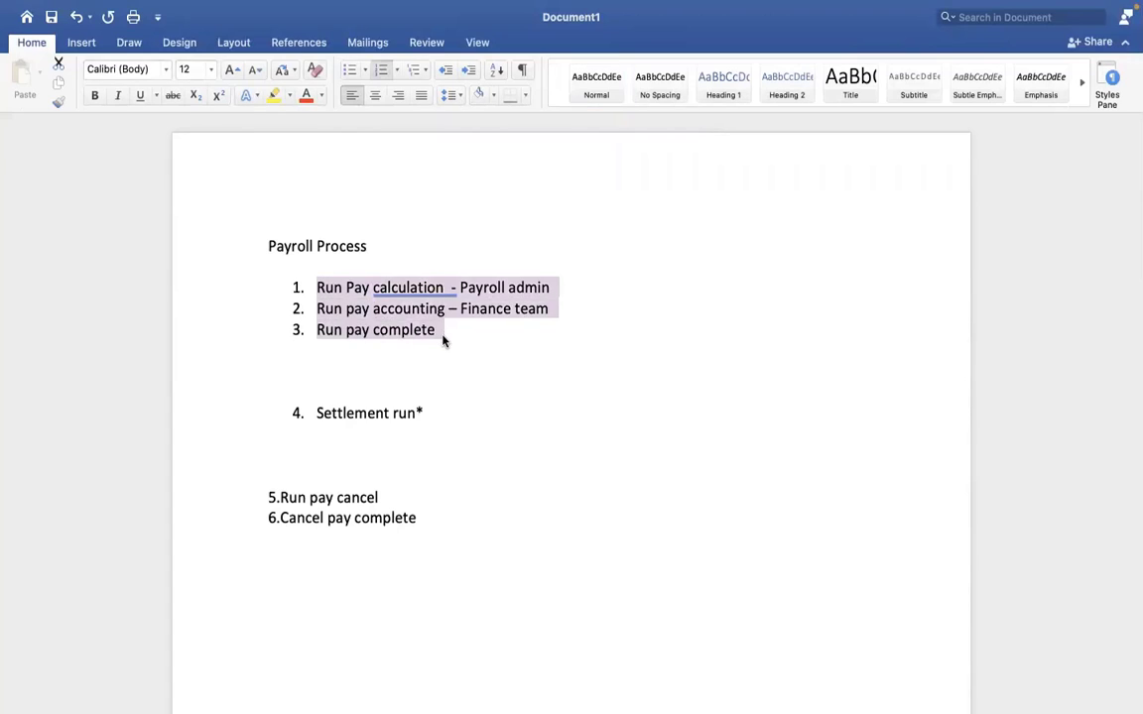
{"action": "left_click", "coordinate": [441, 334]}
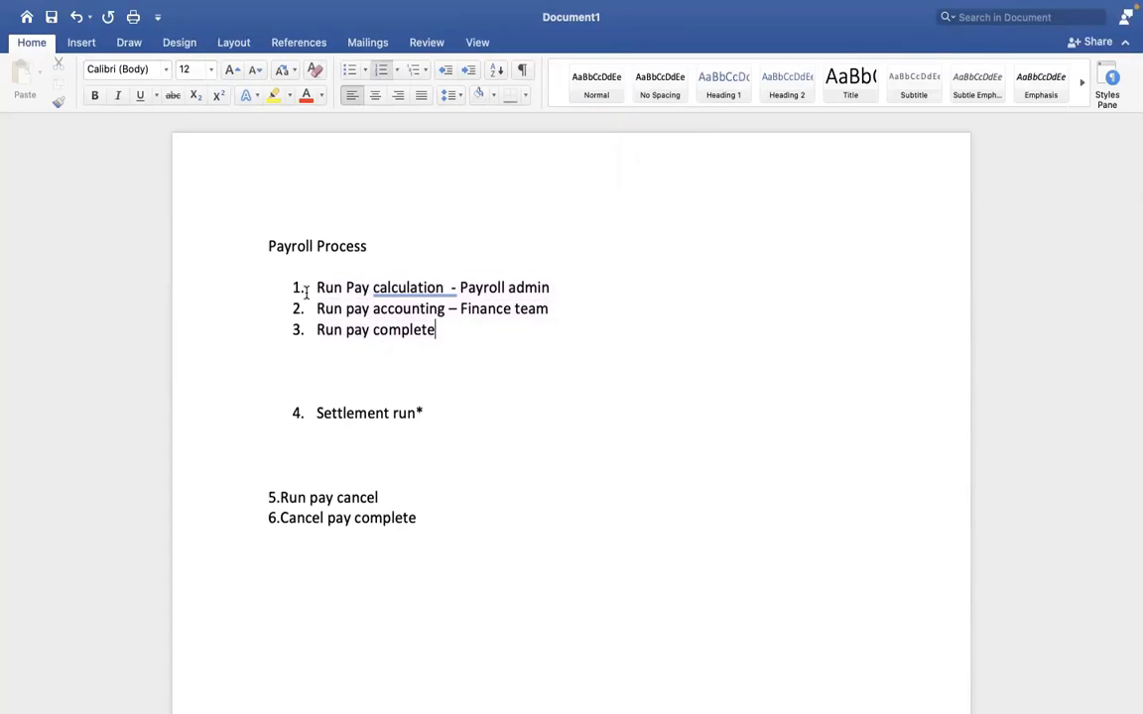
{"action": "left_click", "coordinate": [528, 345]}
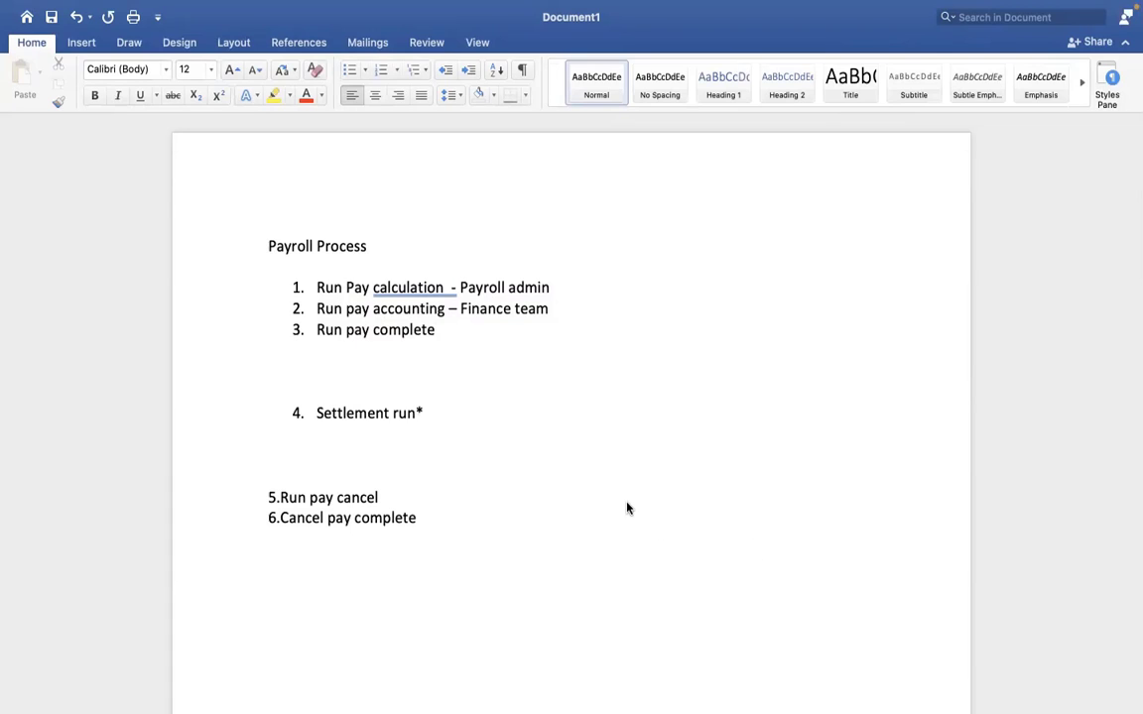
{"action": "left_click_drag", "start_coordinate": [550, 289], "coordinate": [328, 290]}
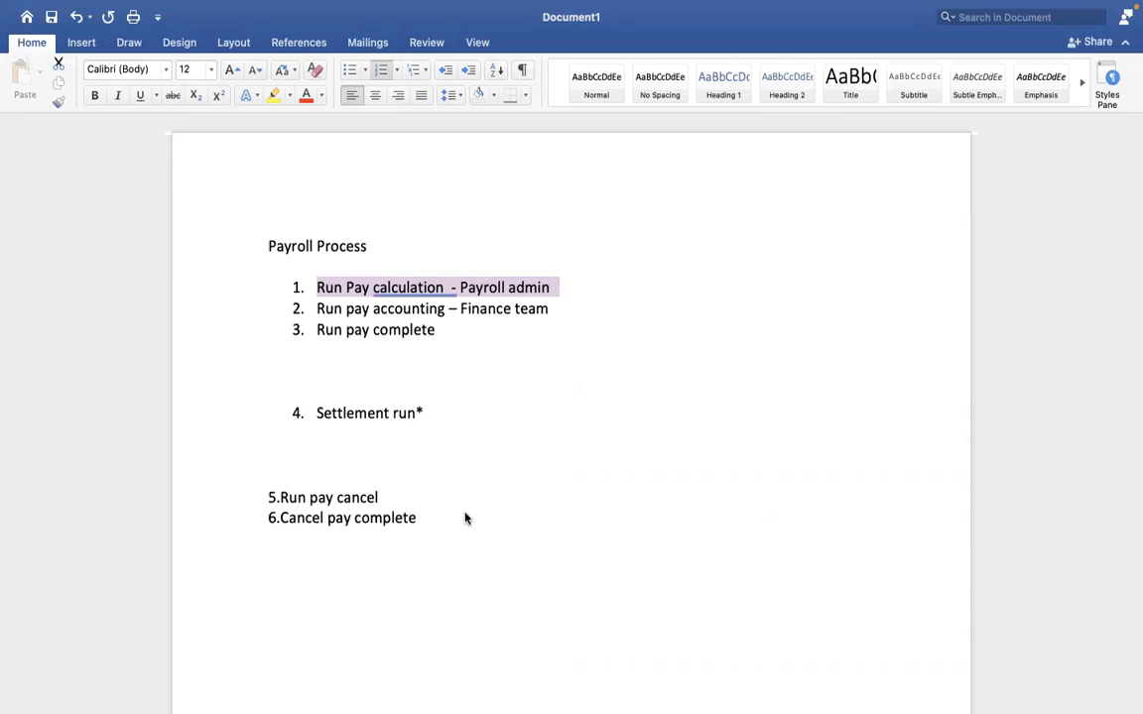
Step: Review the outline's first three payroll stages, selecting the Run Pay calculation, Run pay accounting – Finance team and Run pay complete lines in turn
{"action": "left_click", "coordinate": [585, 370]}
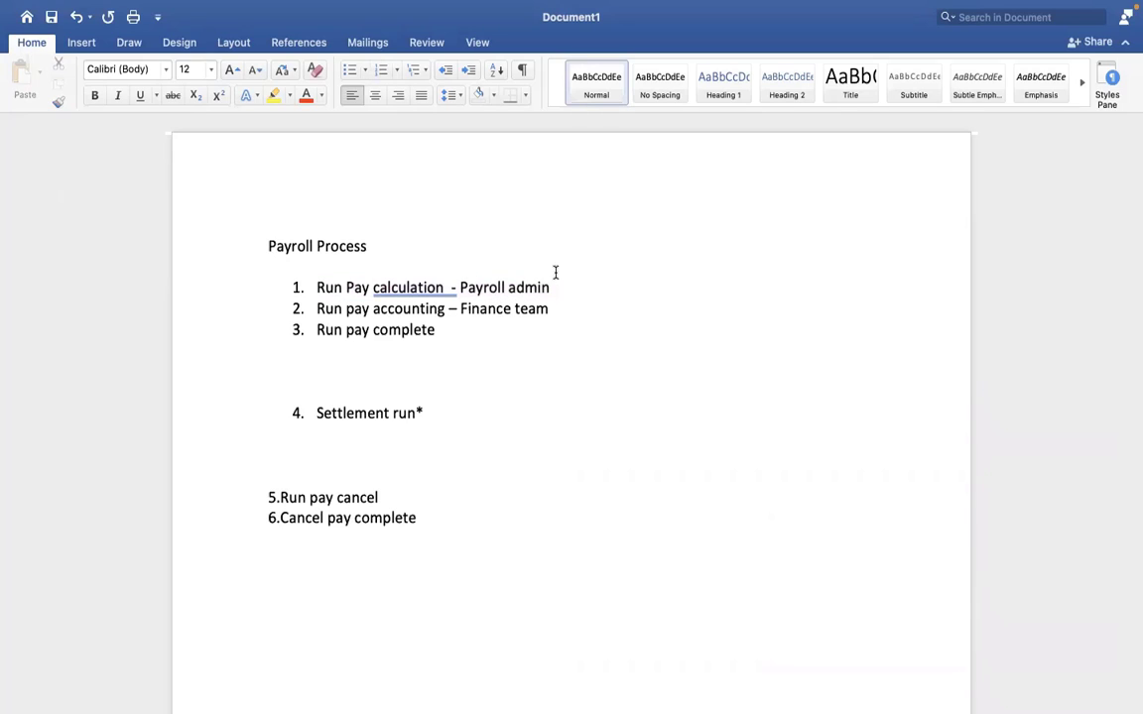
{"action": "left_click_drag", "start_coordinate": [550, 287], "coordinate": [338, 294]}
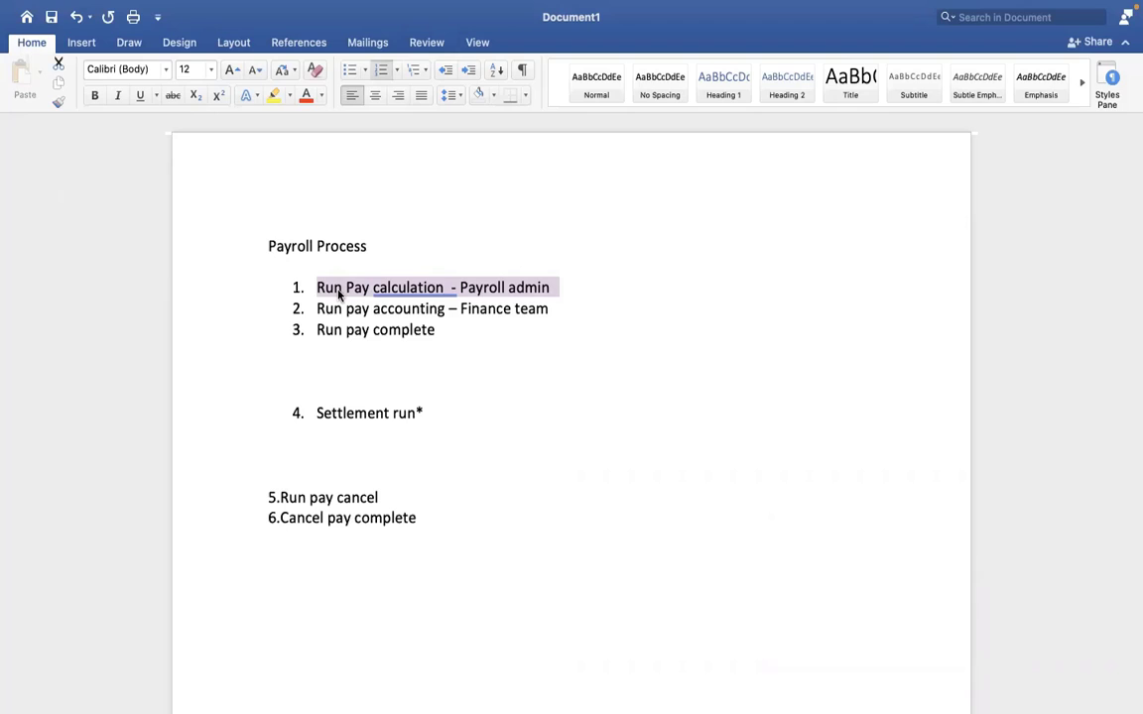
{"action": "left_click_drag", "start_coordinate": [320, 309], "coordinate": [442, 313]}
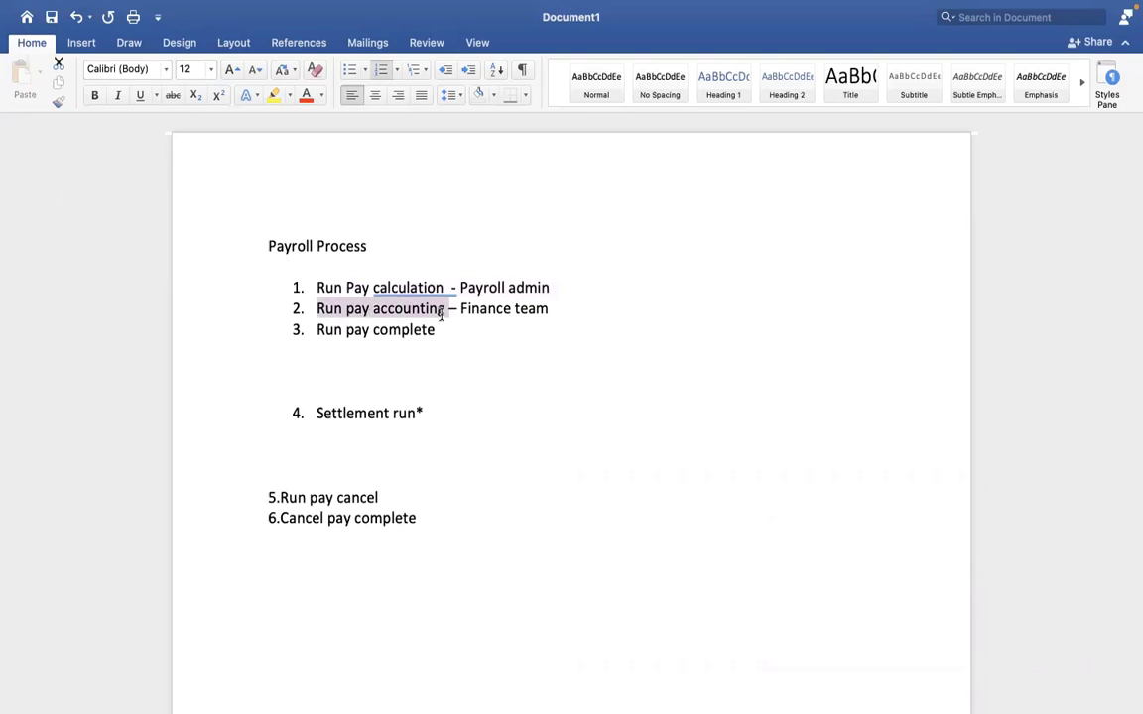
{"action": "left_click", "coordinate": [318, 309]}
{"action": "left_click_drag", "start_coordinate": [445, 329], "coordinate": [401, 298]}
{"action": "left_click", "coordinate": [548, 328]}
{"action": "left_click_drag", "start_coordinate": [512, 288], "coordinate": [539, 316]}
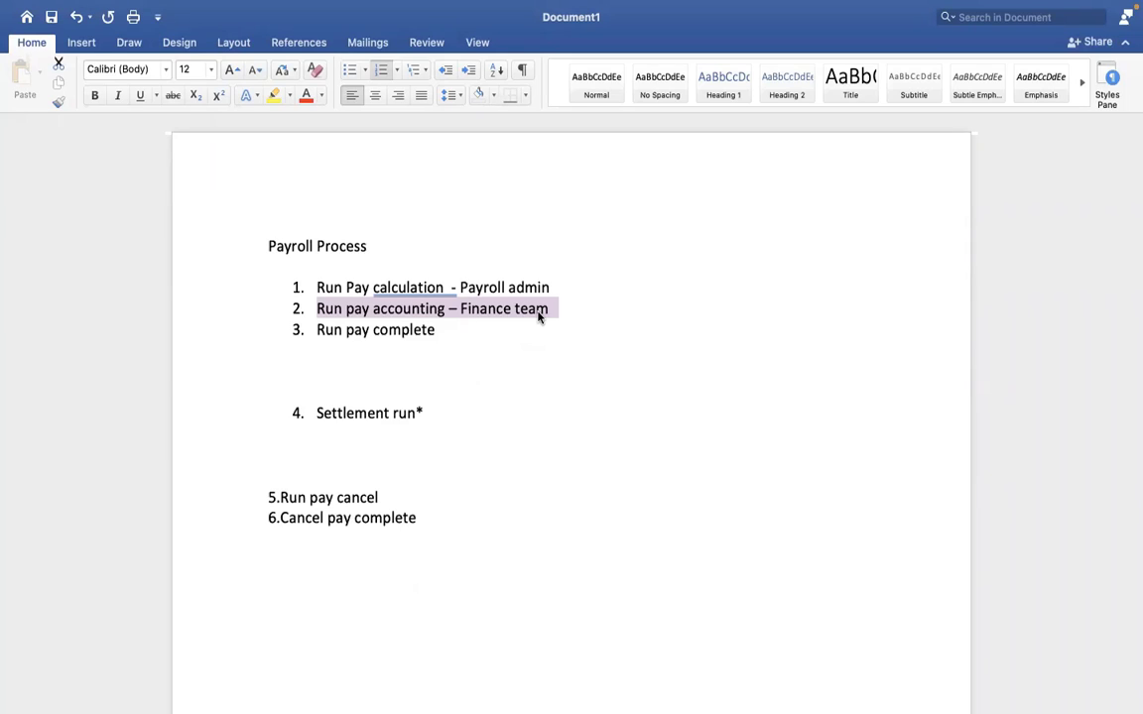
{"action": "left_click", "coordinate": [445, 330]}
{"action": "left_click_drag", "start_coordinate": [445, 330], "coordinate": [319, 329]}
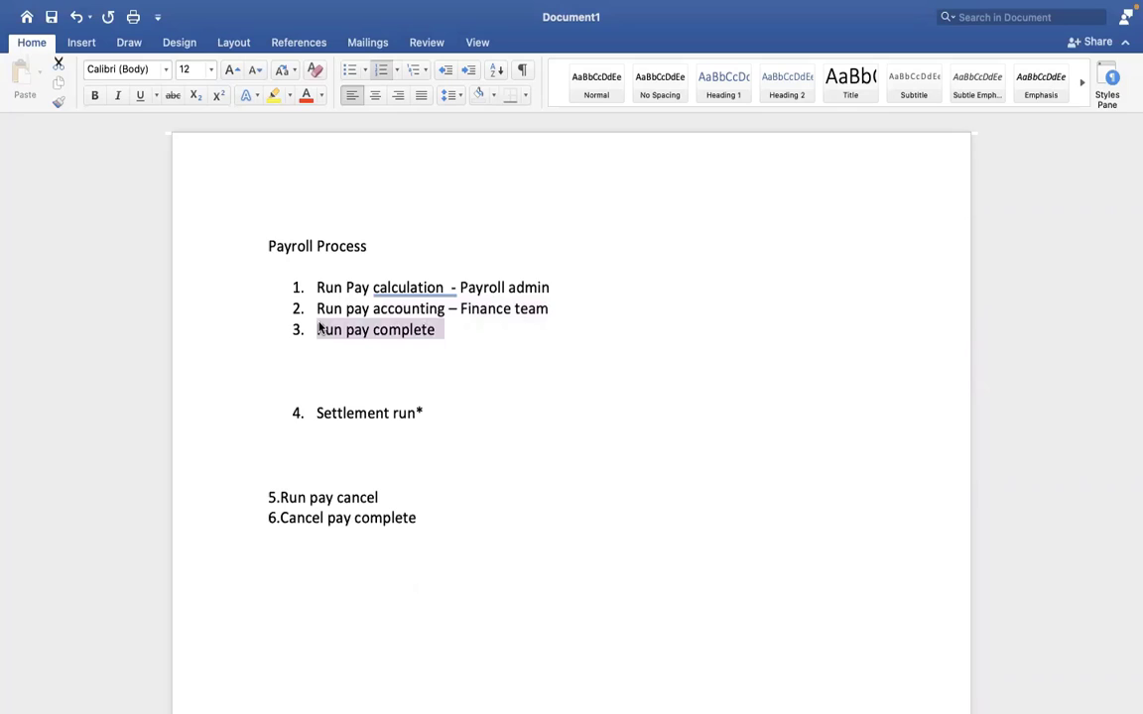
{"action": "left_click_drag", "start_coordinate": [318, 310], "coordinate": [617, 314]}
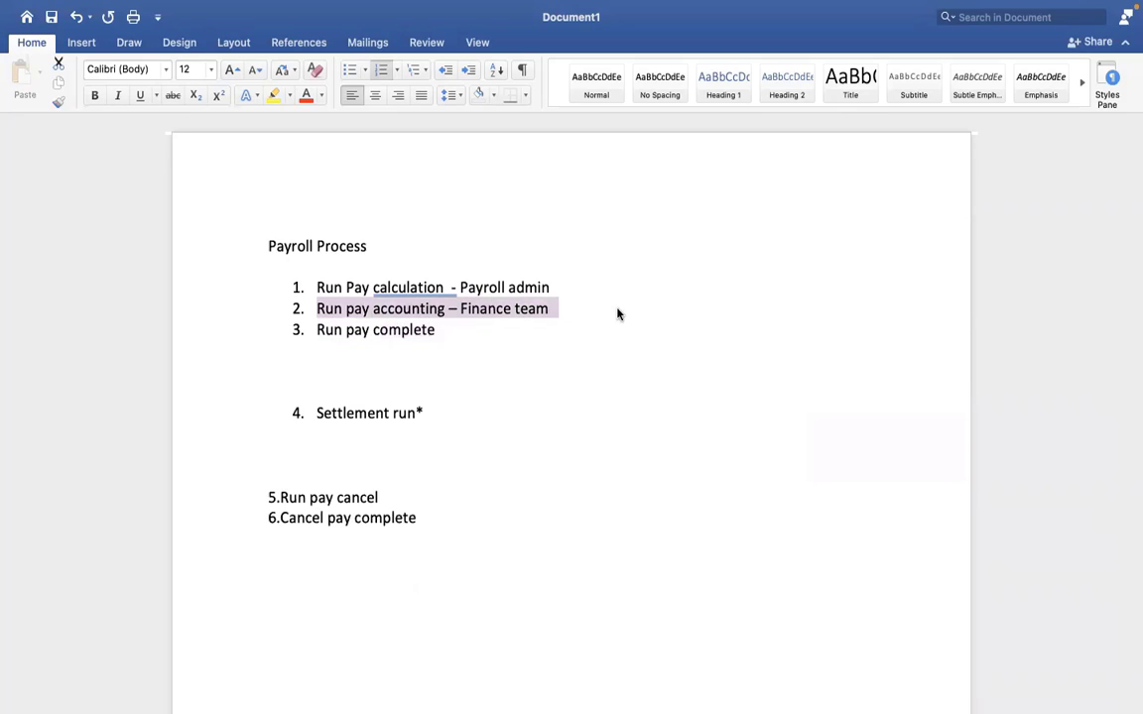